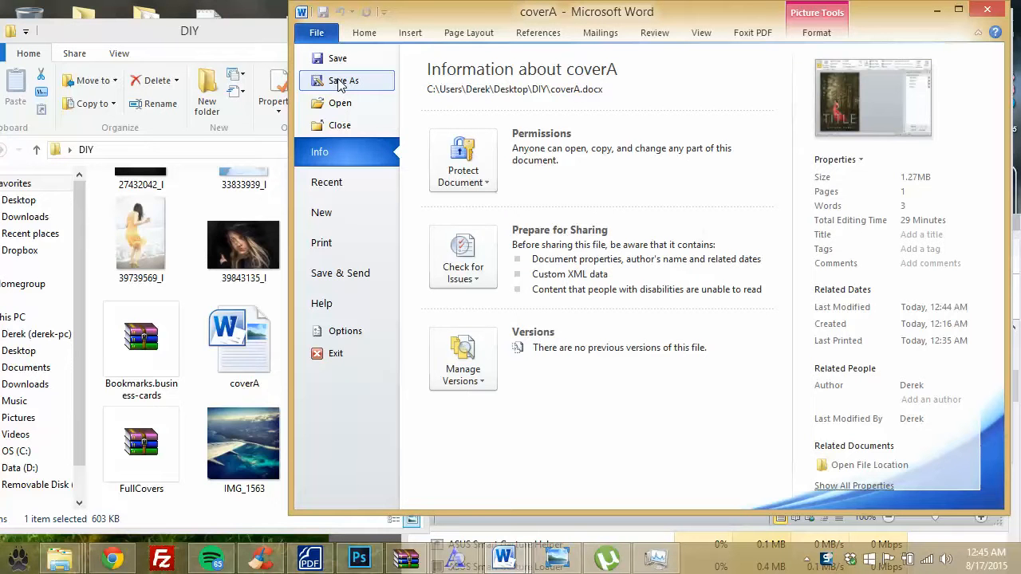
# Step: Bring coverA.docx back to the front and leave its file information page to resume editing
pyautogui.click(936, 9)
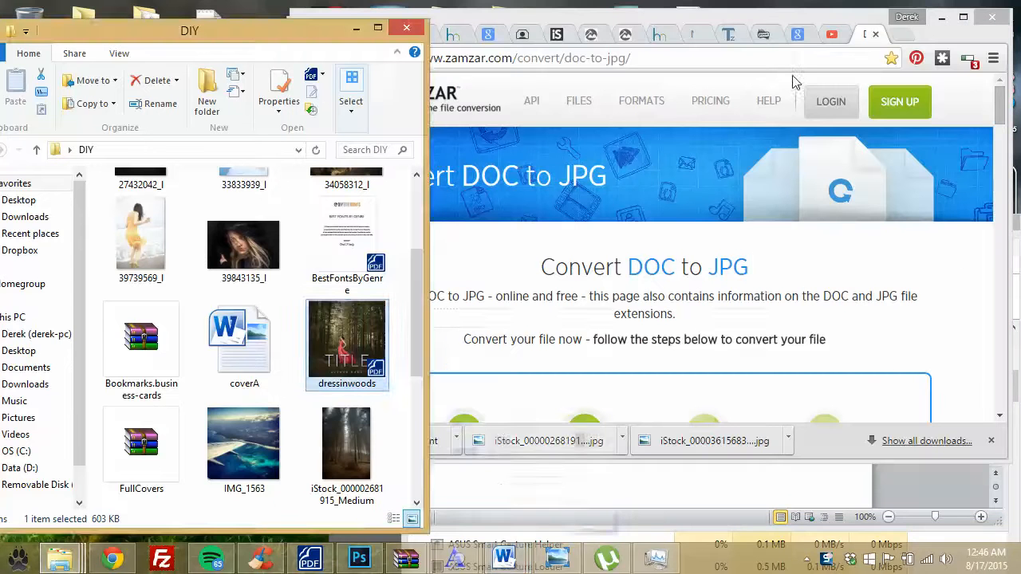
pyautogui.click(503, 558)
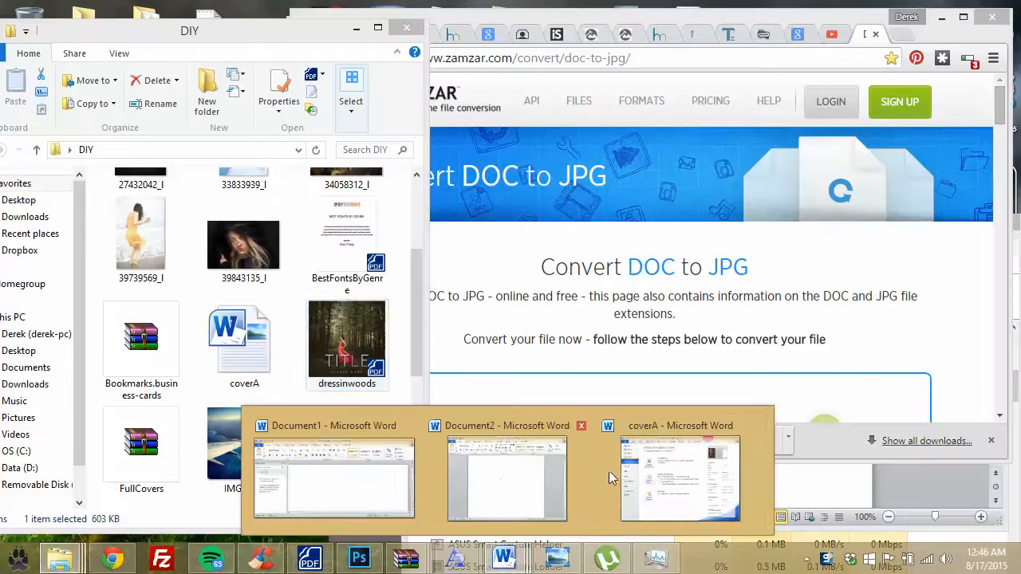
pyautogui.click(642, 477)
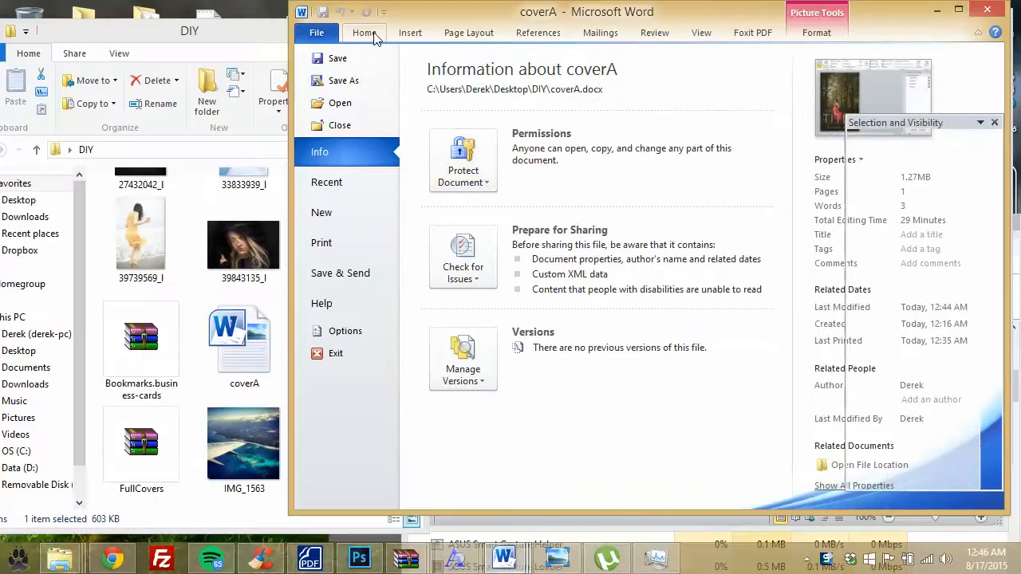
pyautogui.click(375, 38)
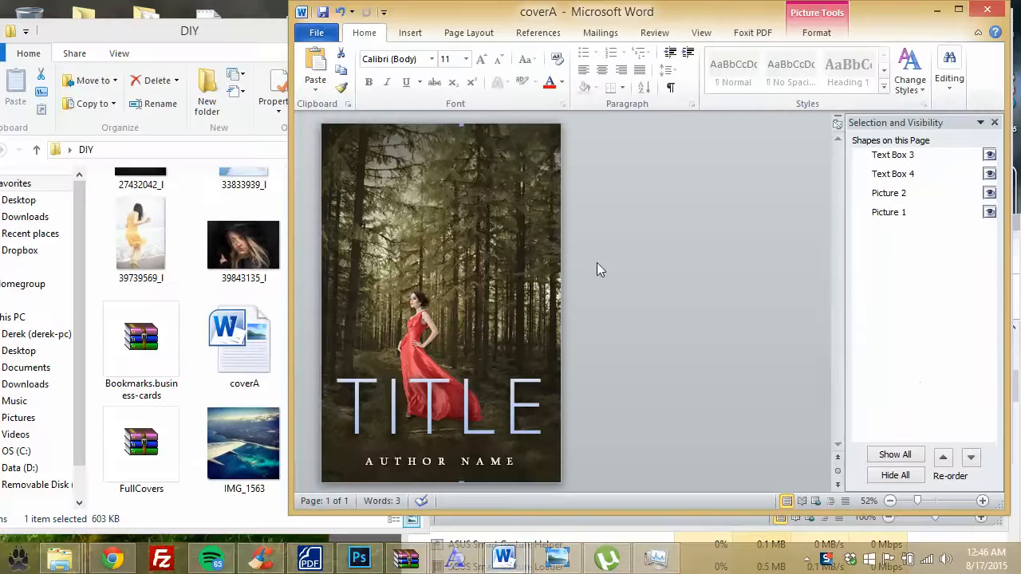
# Step: Delete Picture 1, the forest background, using the Selection Pane
pyautogui.doubleClick(499, 190)
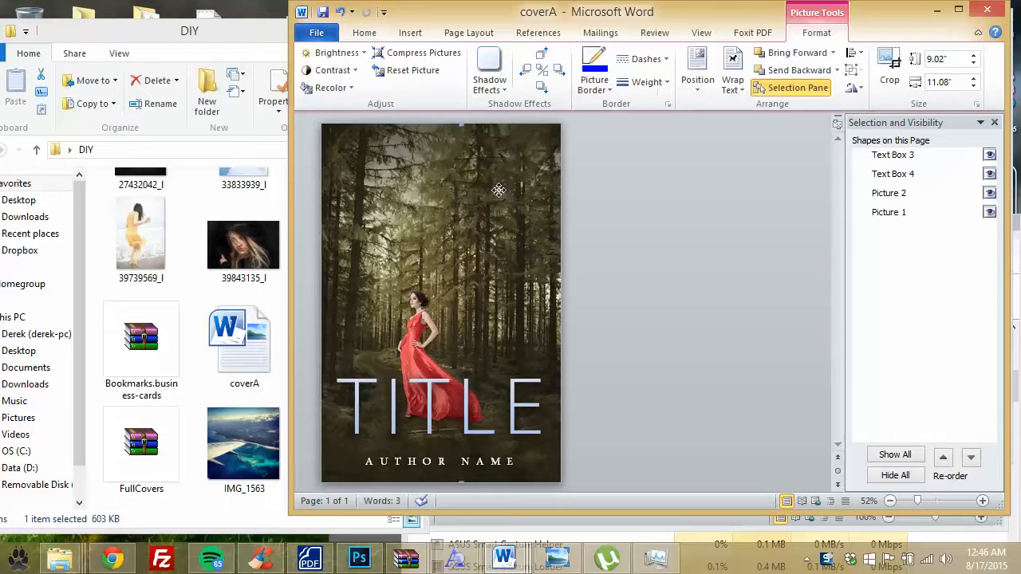
pyautogui.rightClick(499, 192)
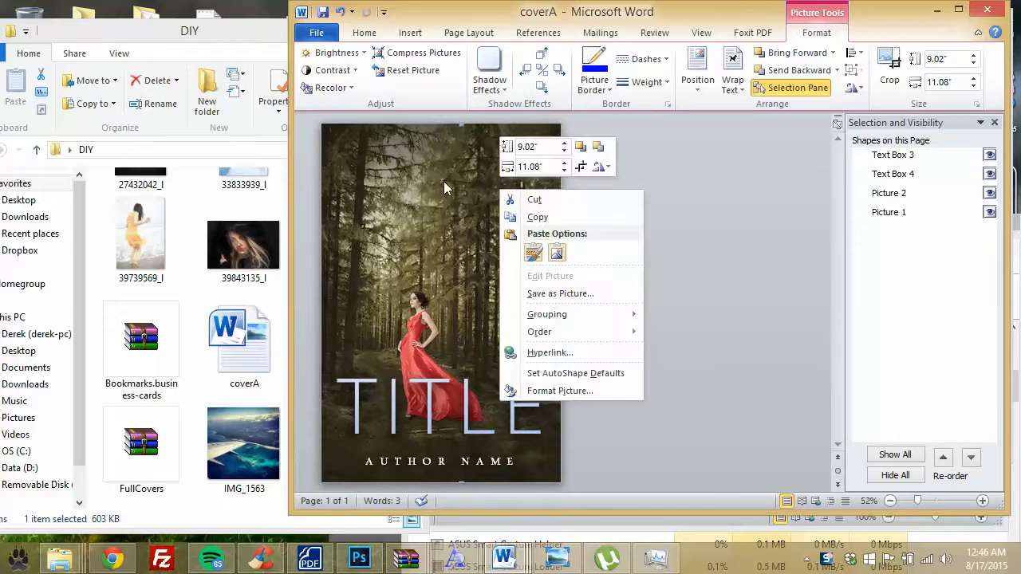
pyautogui.click(860, 234)
pyautogui.click(805, 93)
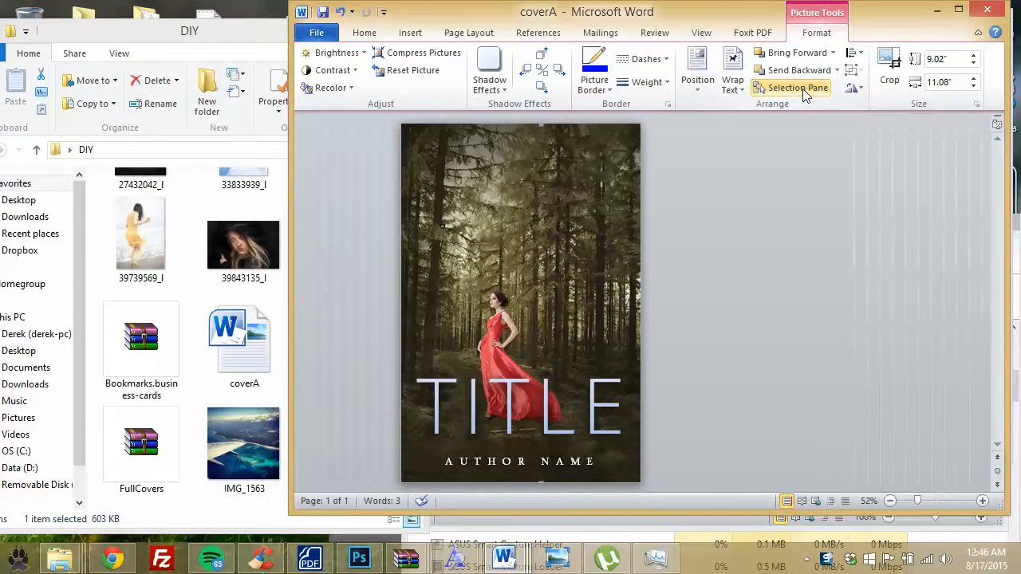
pyautogui.click(806, 93)
pyautogui.click(903, 218)
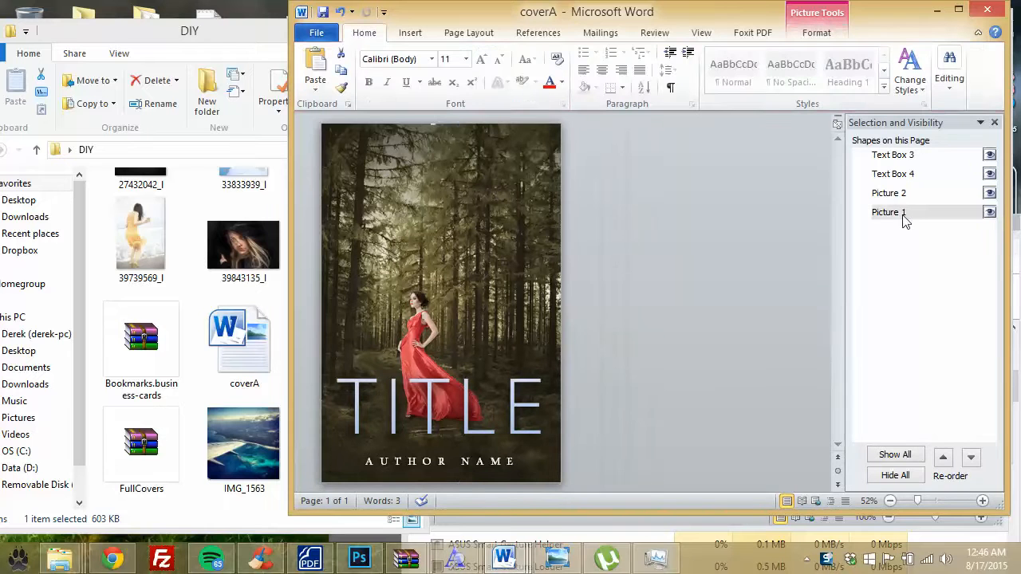
pyautogui.click(905, 199)
pyautogui.click(901, 217)
pyautogui.press('Delete')
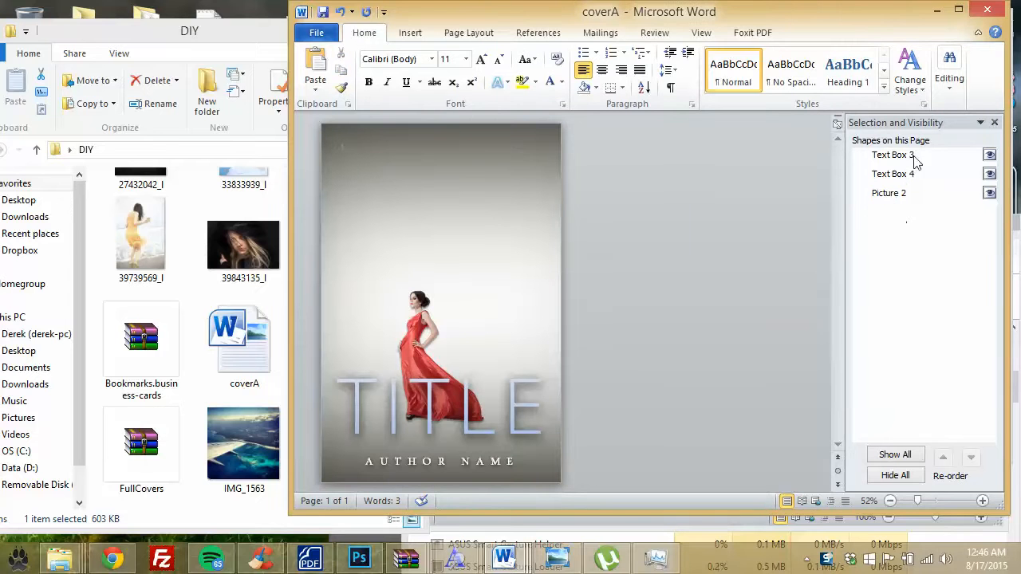
# Step: Delete Picture 2, the woman in the red dress
pyautogui.click(989, 193)
pyautogui.click(989, 193)
pyautogui.click(920, 174)
pyautogui.click(917, 154)
pyautogui.click(454, 196)
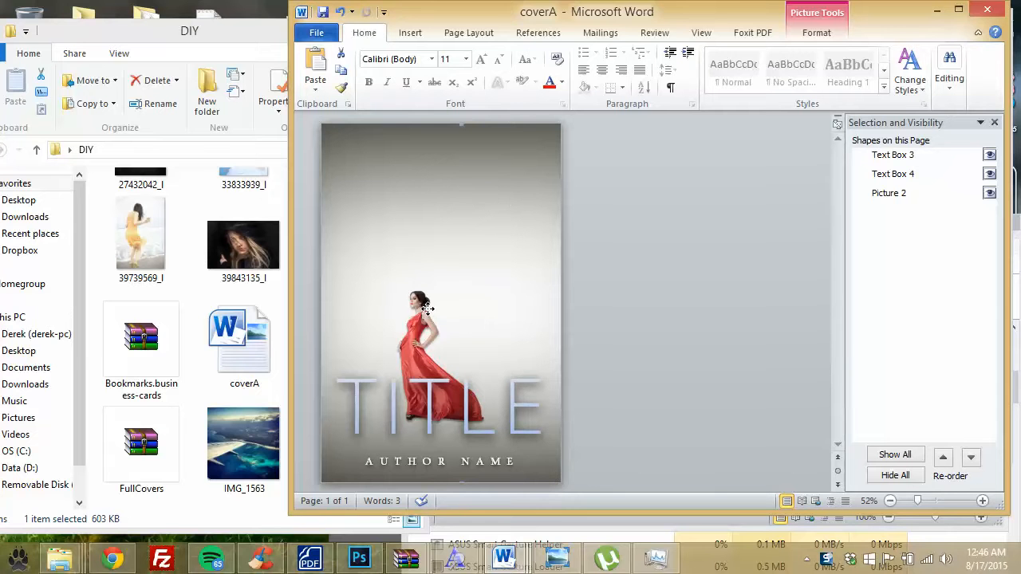
pyautogui.click(887, 194)
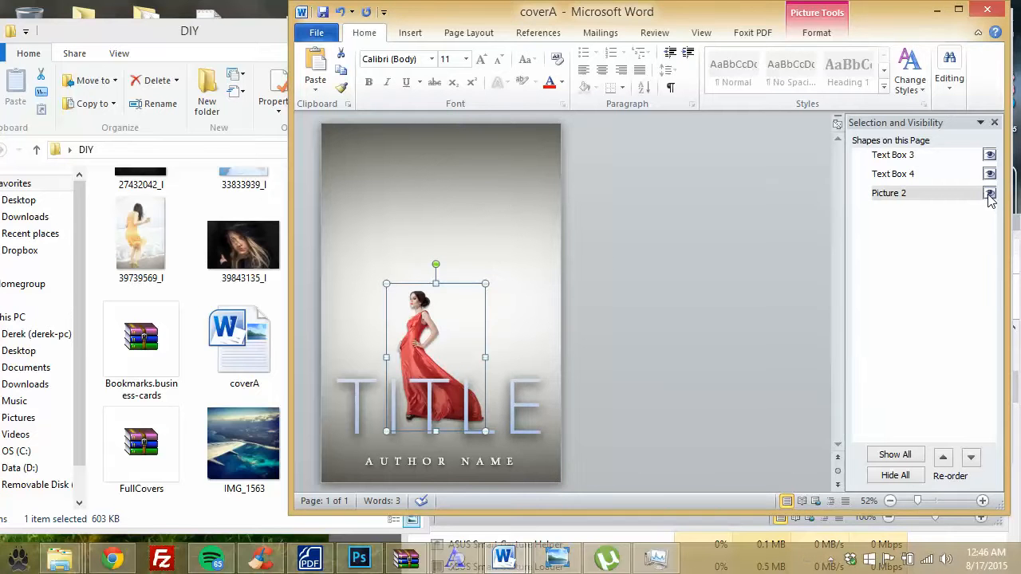
pyautogui.press('Delete')
pyautogui.click(243, 245)
pyautogui.scroll(2, 345, 317)
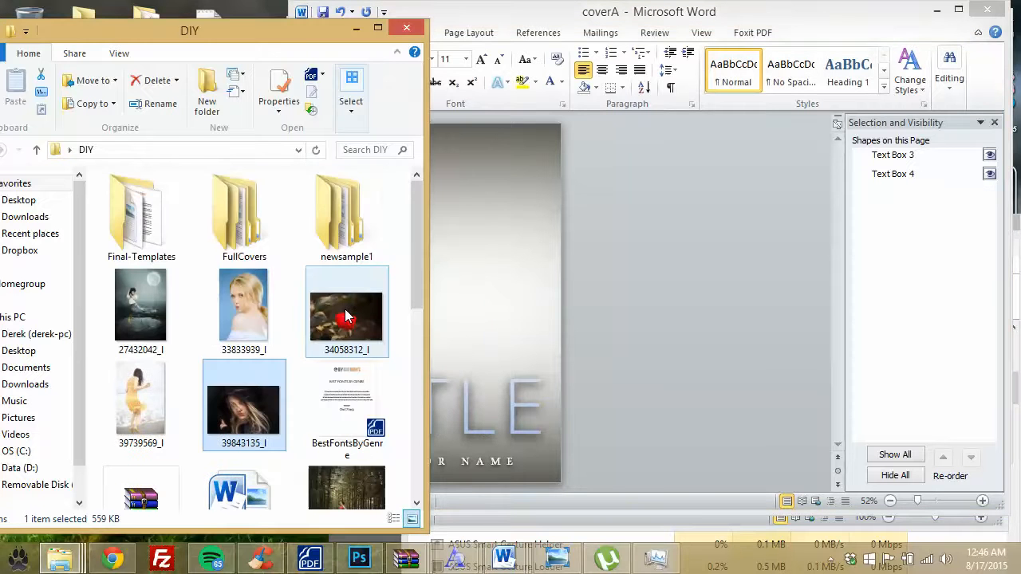
pyautogui.scroll(-5, 212, 339)
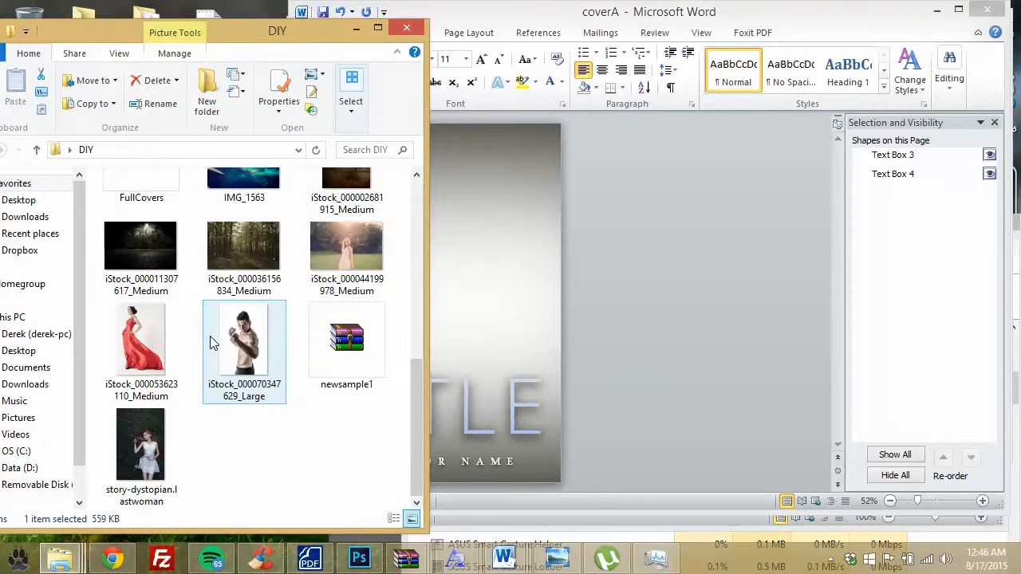
pyautogui.click(241, 359)
pyautogui.moveTo(243, 343); pyautogui.dragTo(481, 341)
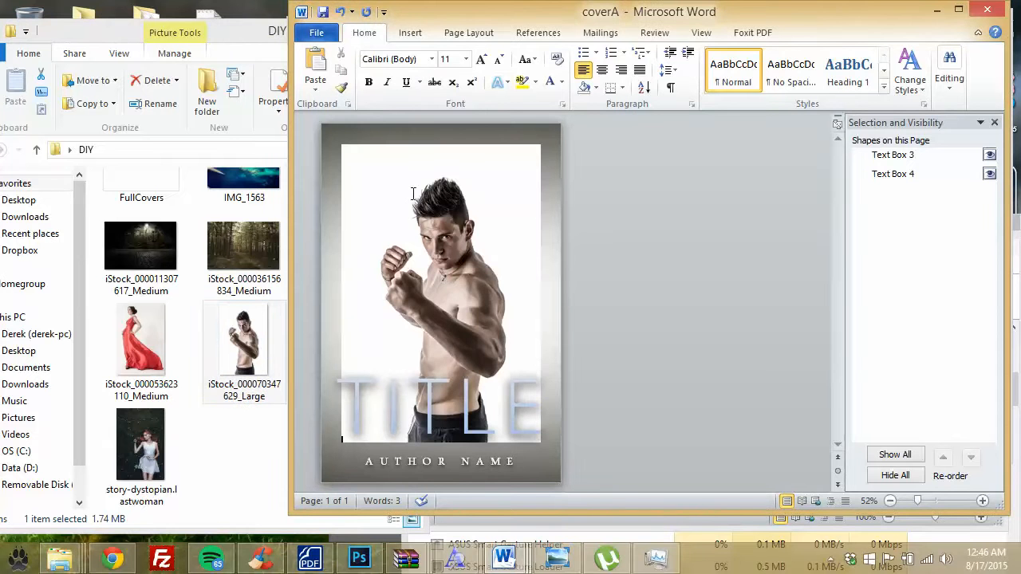
pyautogui.click(409, 34)
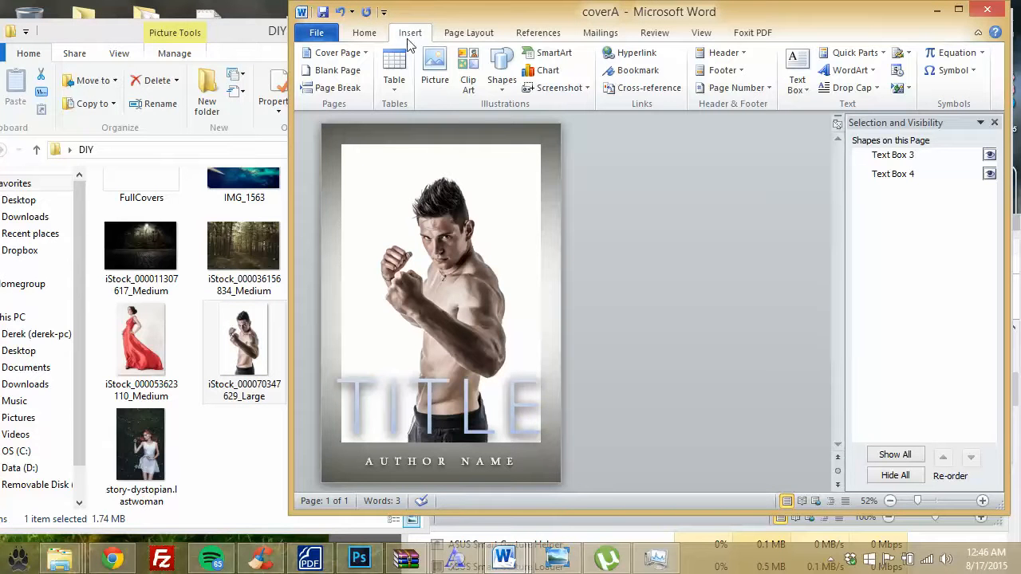
pyautogui.click(462, 206)
pyautogui.doubleClick(467, 206)
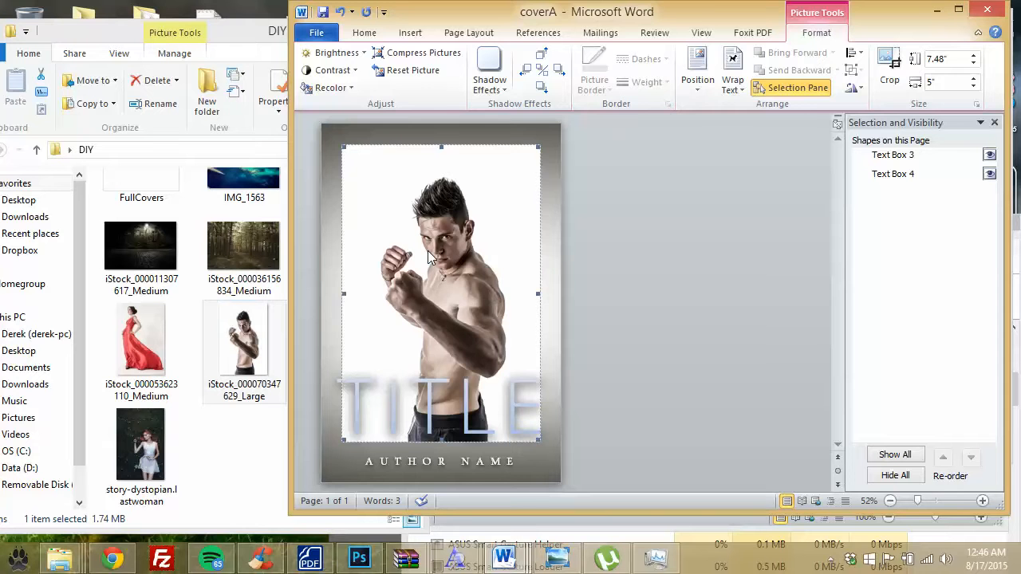
pyautogui.press('Delete')
pyautogui.click(409, 33)
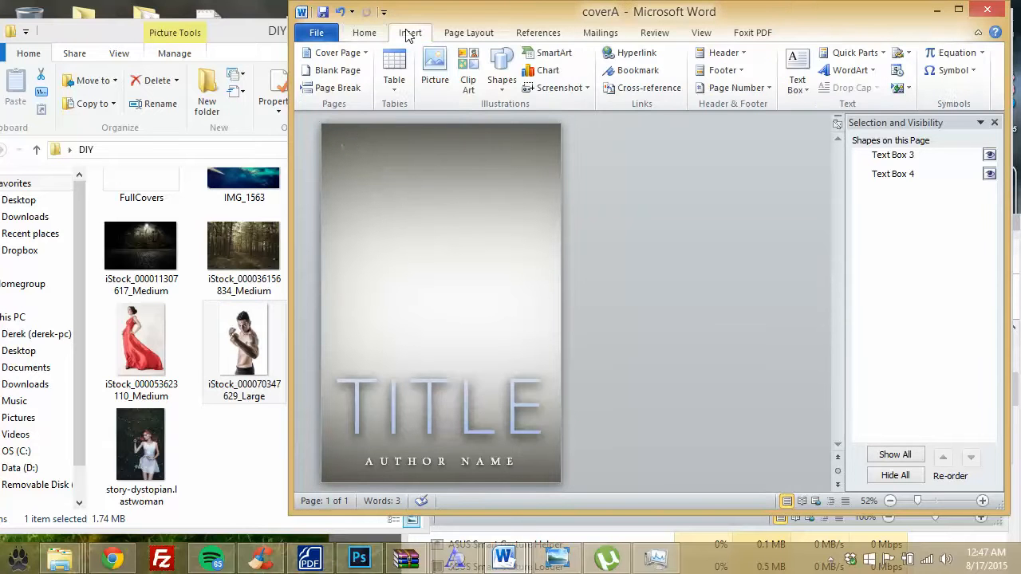
pyautogui.click(434, 68)
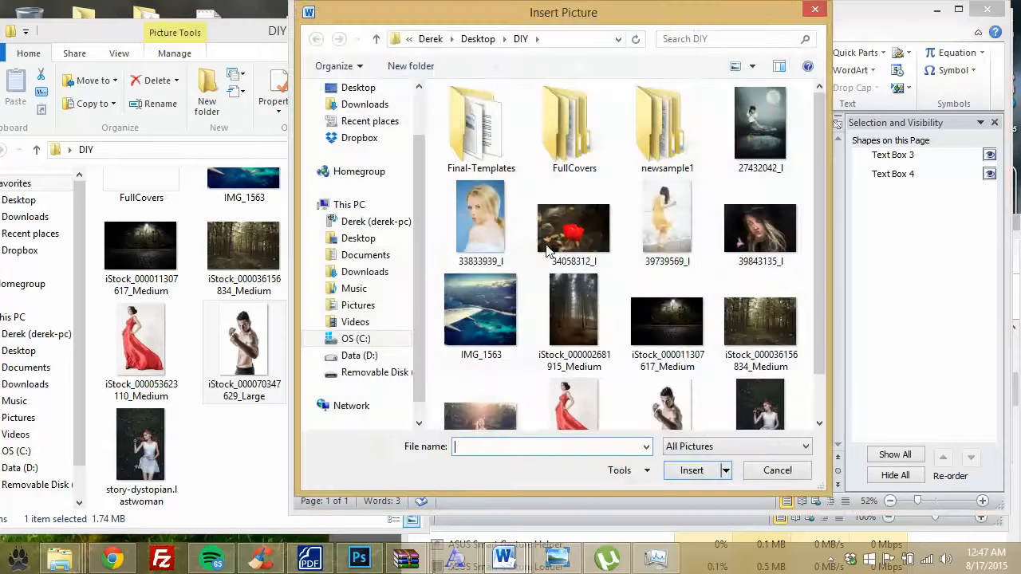
pyautogui.click(550, 247)
pyautogui.click(667, 406)
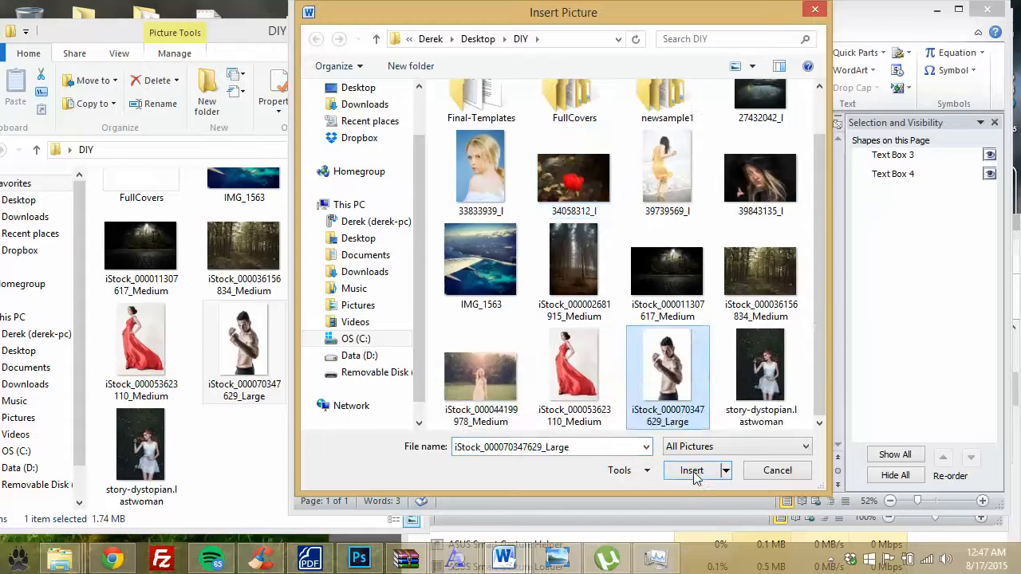
pyautogui.click(693, 475)
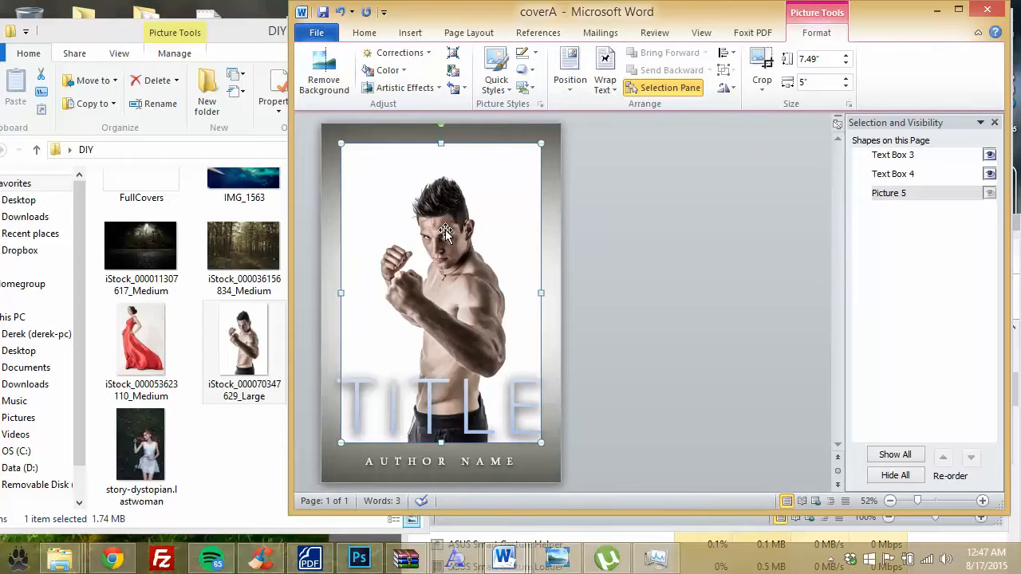
# Step: Remove the boxer photo's white background, widening the kept area to cover his whole figure
pyautogui.click(336, 80)
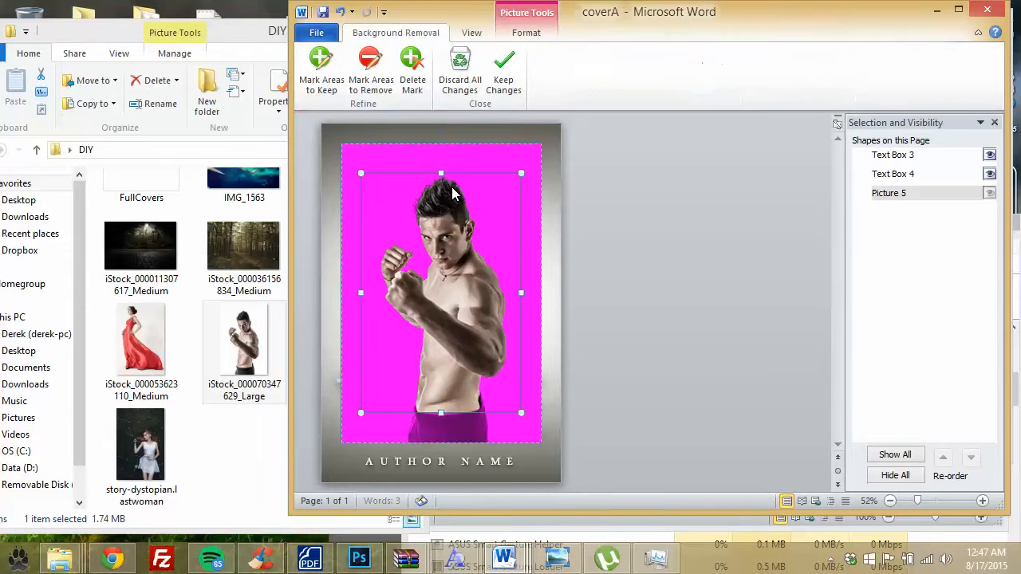
pyautogui.moveTo(533, 435); pyautogui.dragTo(537, 441)
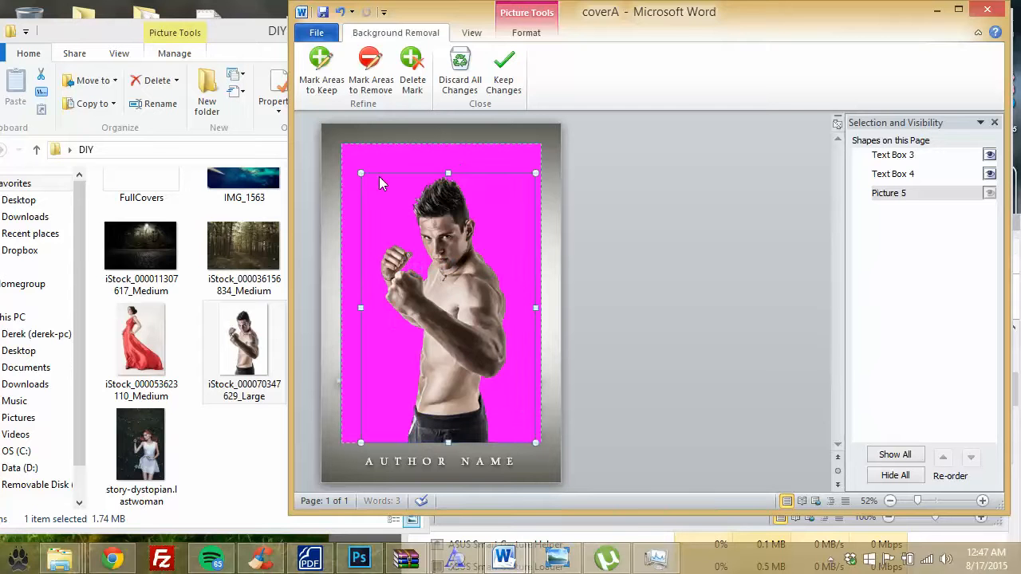
pyautogui.click(610, 329)
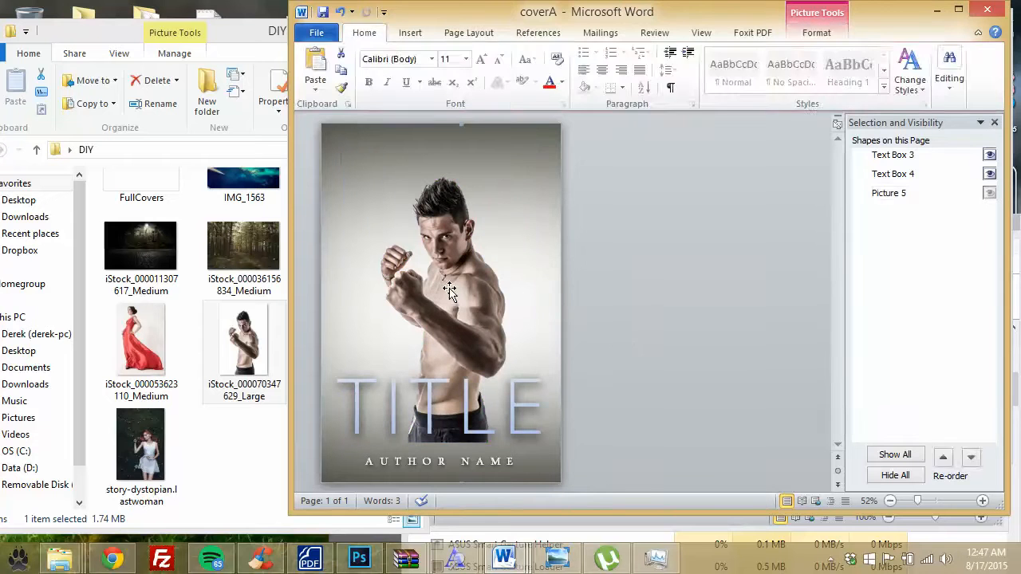
# Step: Set the boxer photo behind text and drag it lower so TITLE crosses his waist
pyautogui.click(453, 299)
pyautogui.click(459, 318)
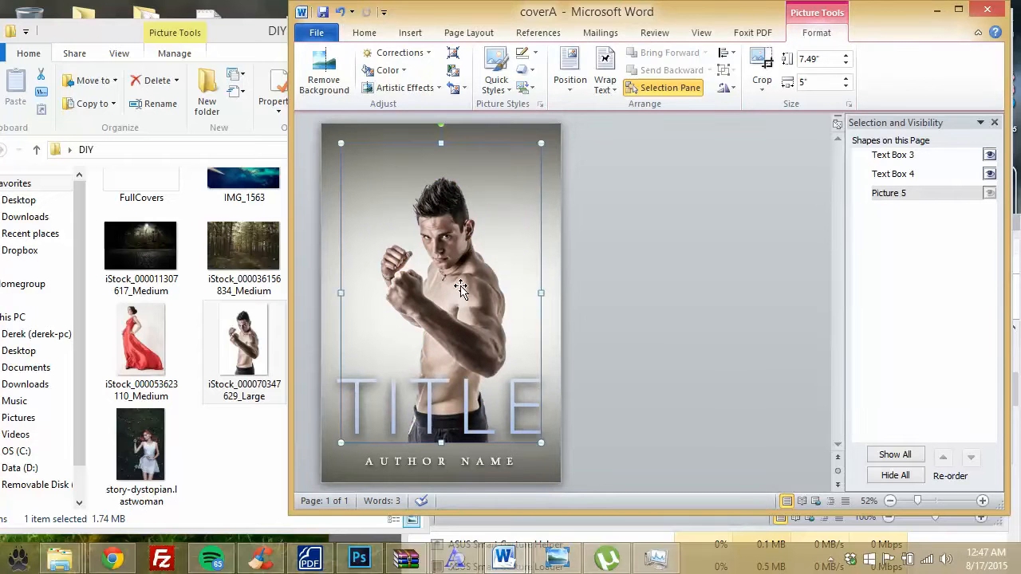
pyautogui.click(605, 86)
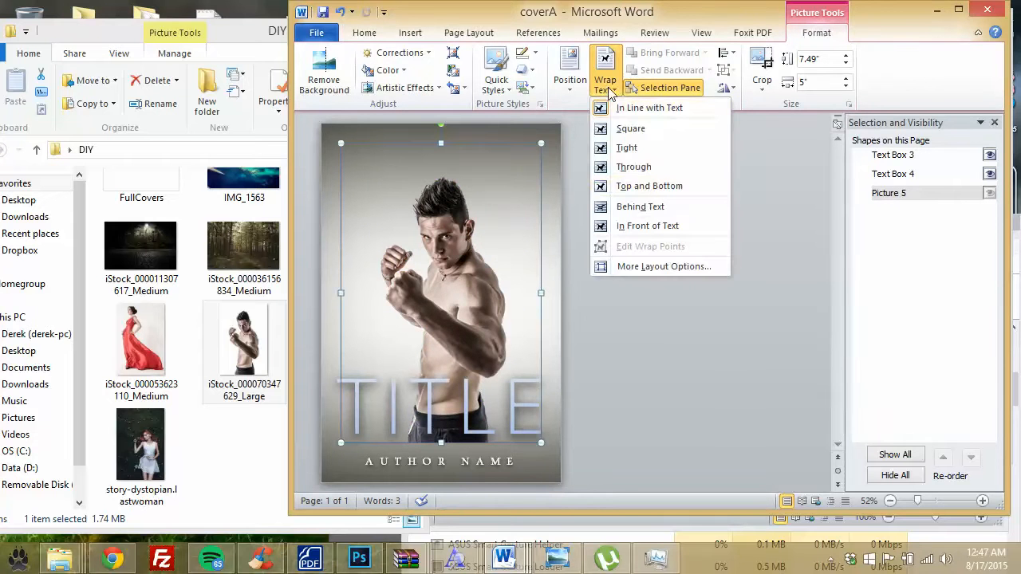
pyautogui.click(630, 187)
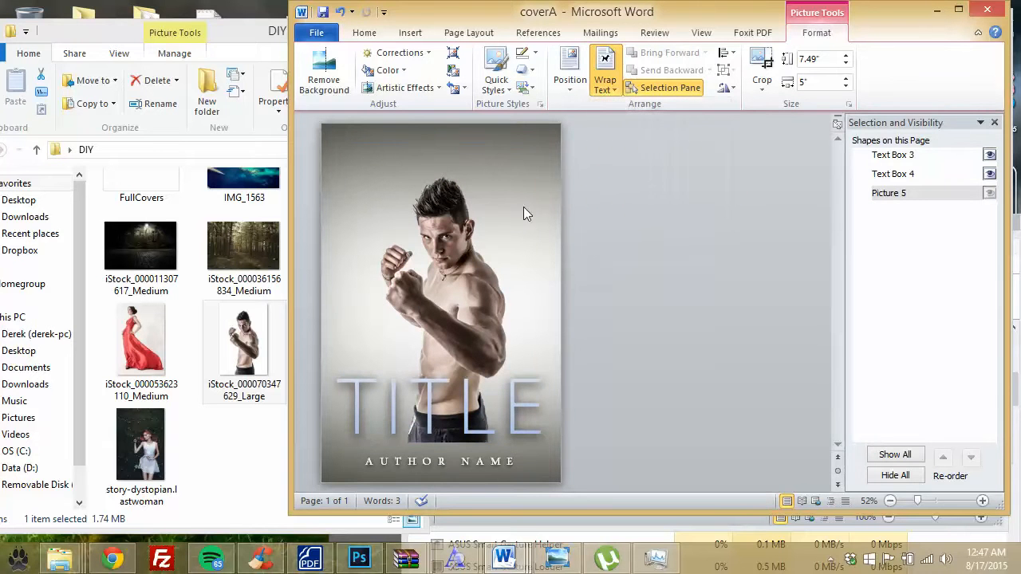
pyautogui.click(458, 256)
pyautogui.moveTo(457, 256); pyautogui.dragTo(454, 292)
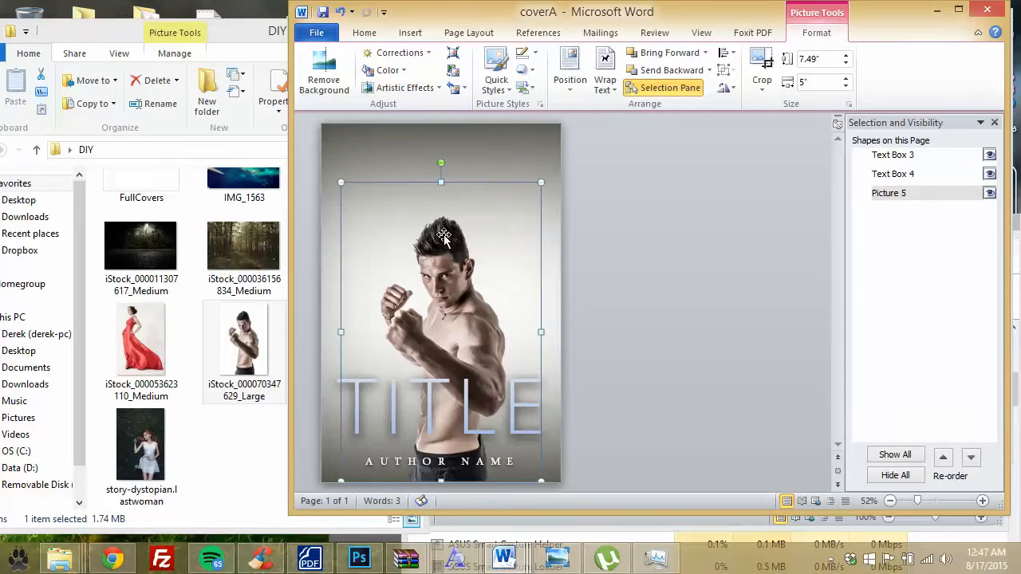
pyautogui.click(589, 273)
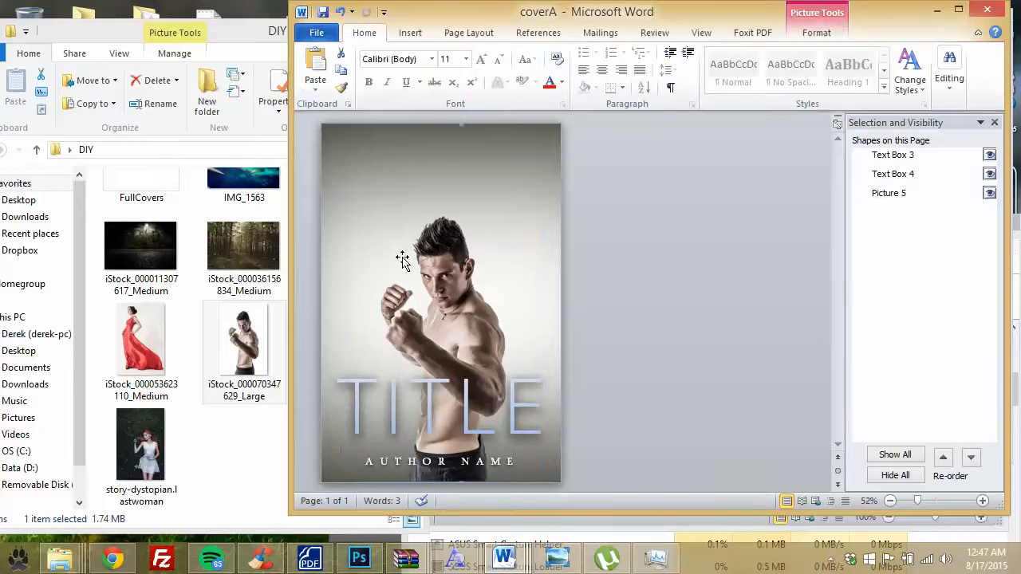
pyautogui.click(246, 260)
pyautogui.click(159, 263)
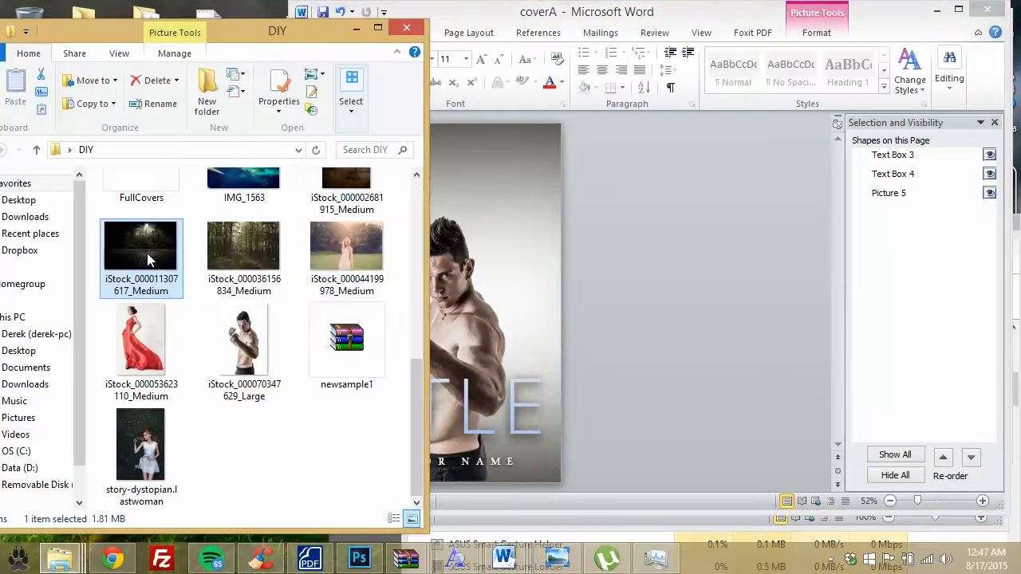
pyautogui.click(455, 17)
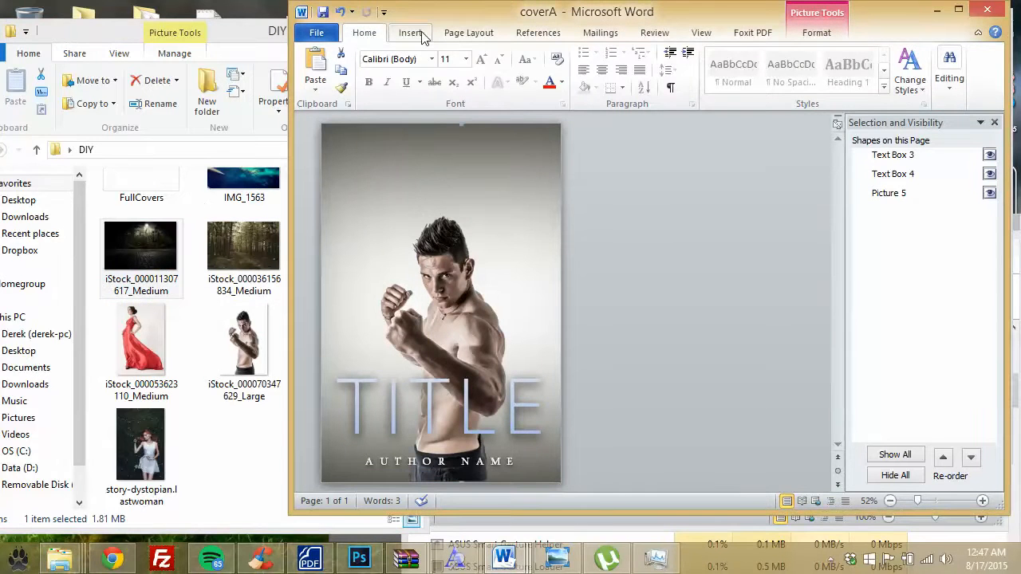
pyautogui.click(410, 33)
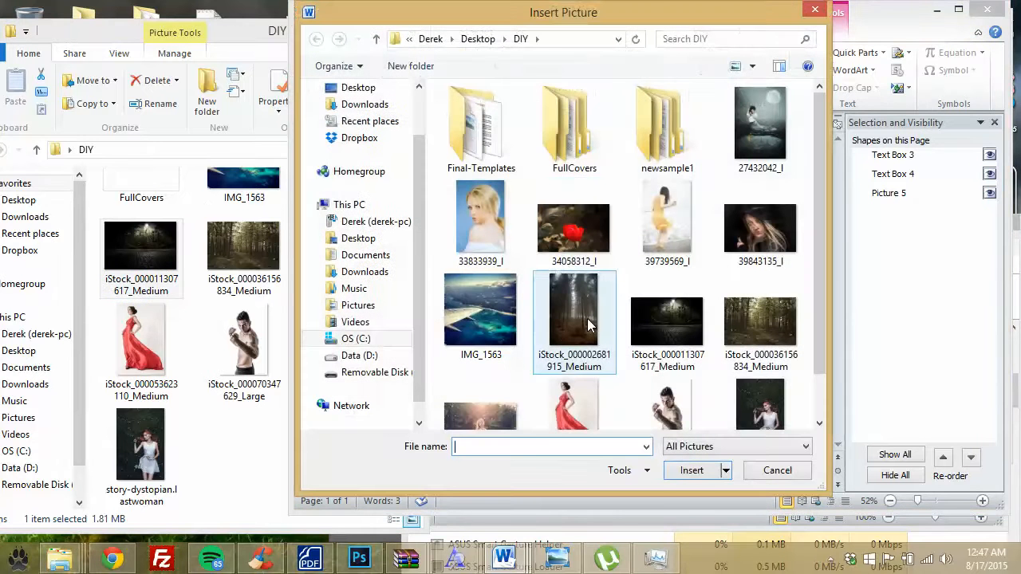
pyautogui.click(576, 311)
pyautogui.scroll(-1, 575, 311)
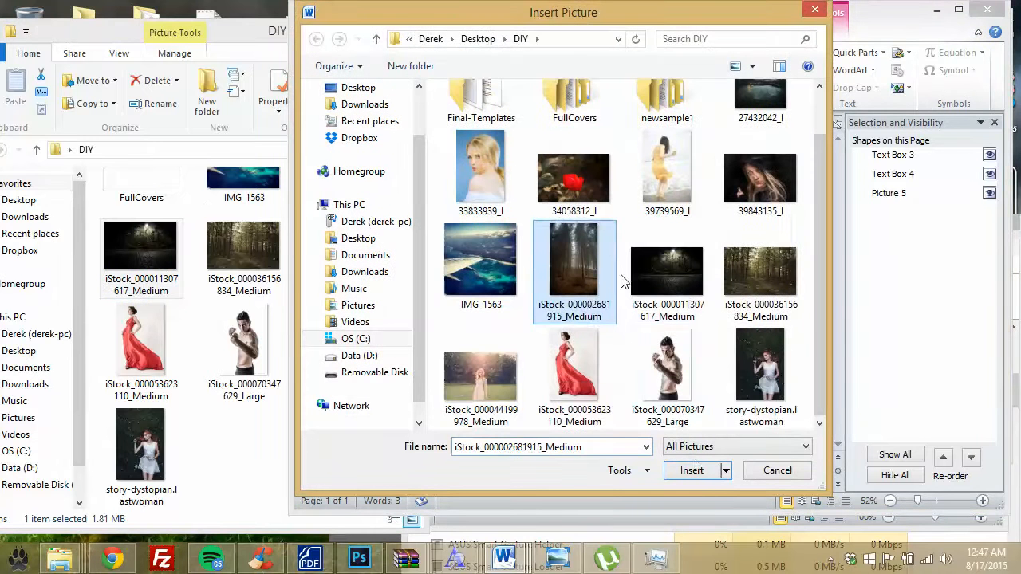
pyautogui.click(673, 274)
pyautogui.click(694, 471)
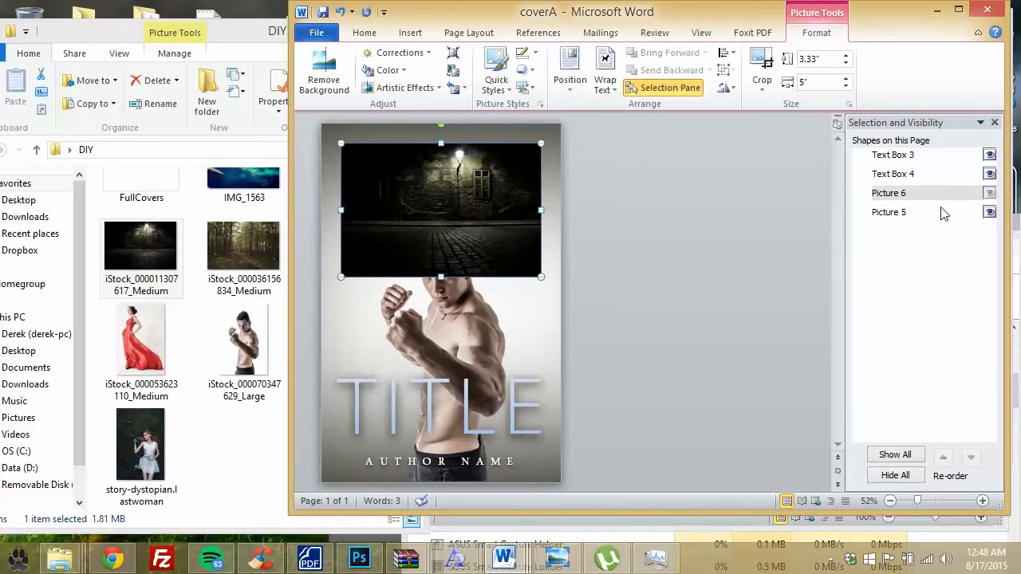
# Step: Set Picture 6 behind text and send it backward behind the boxer
pyautogui.click(905, 192)
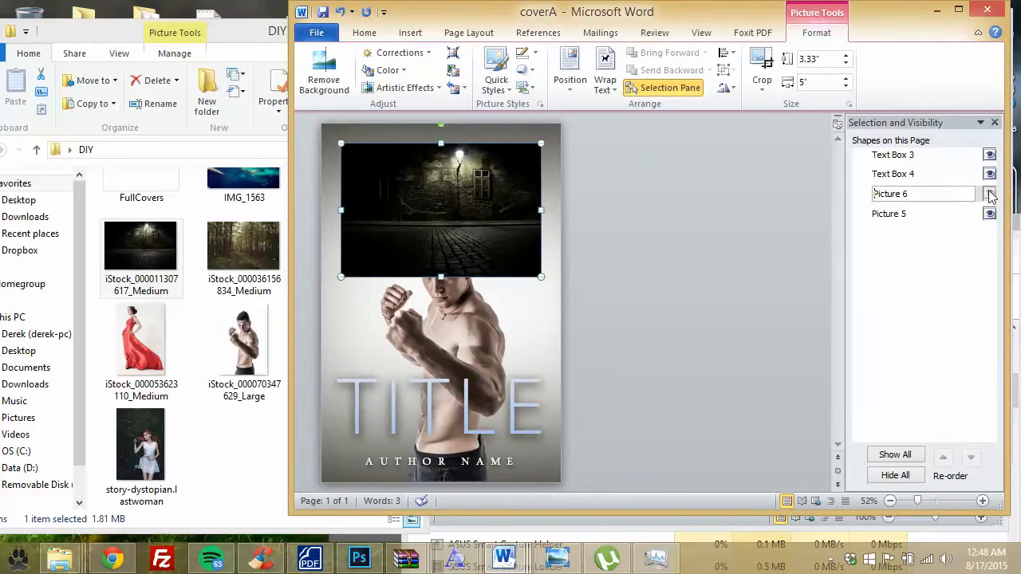
pyautogui.click(518, 232)
pyautogui.click(607, 88)
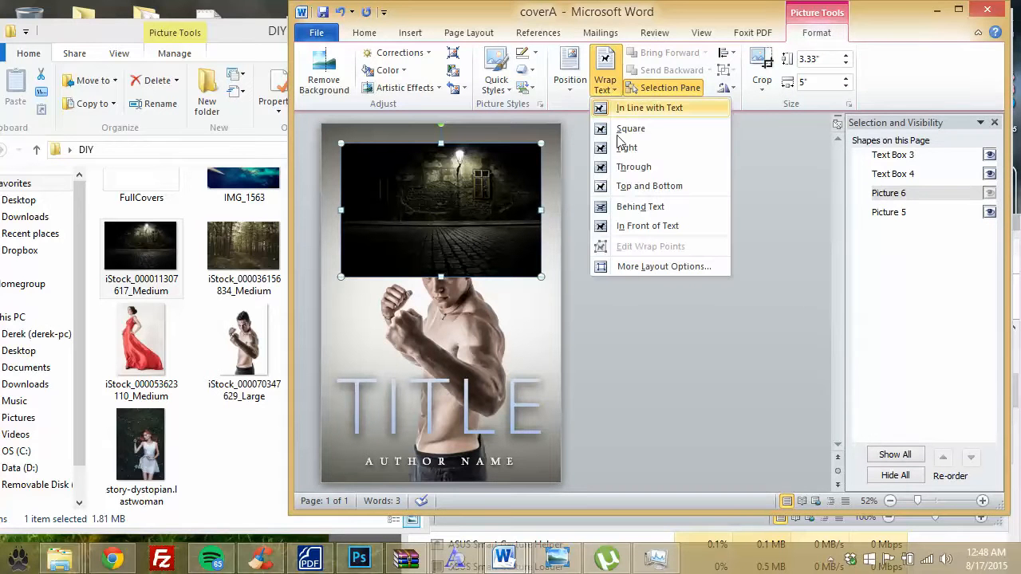
pyautogui.click(640, 209)
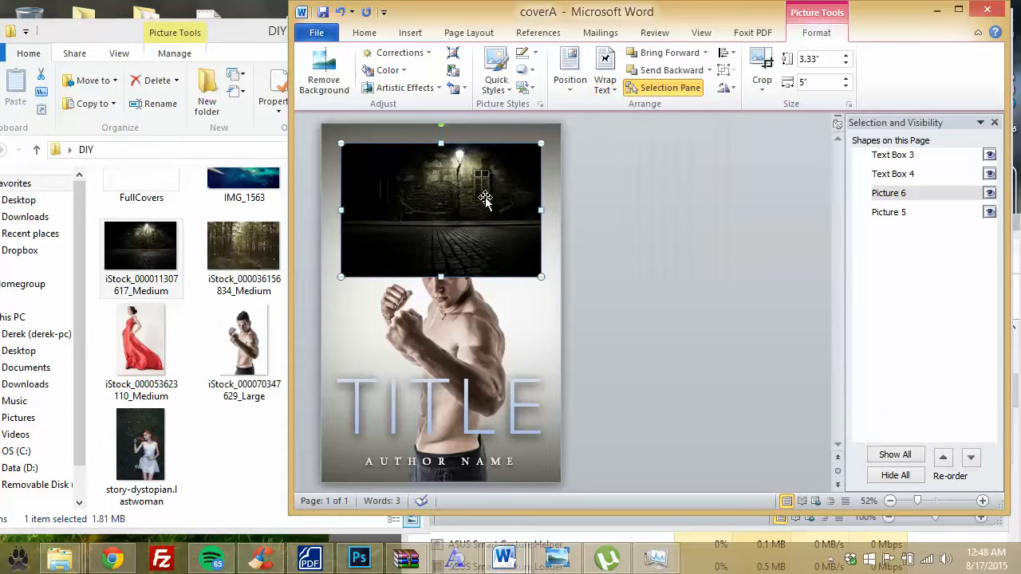
pyautogui.click(646, 70)
# Step: Enlarge the street photo to fill the cover and shift it left so the lamp shows
pyautogui.hotkey('ctrl', 'z')
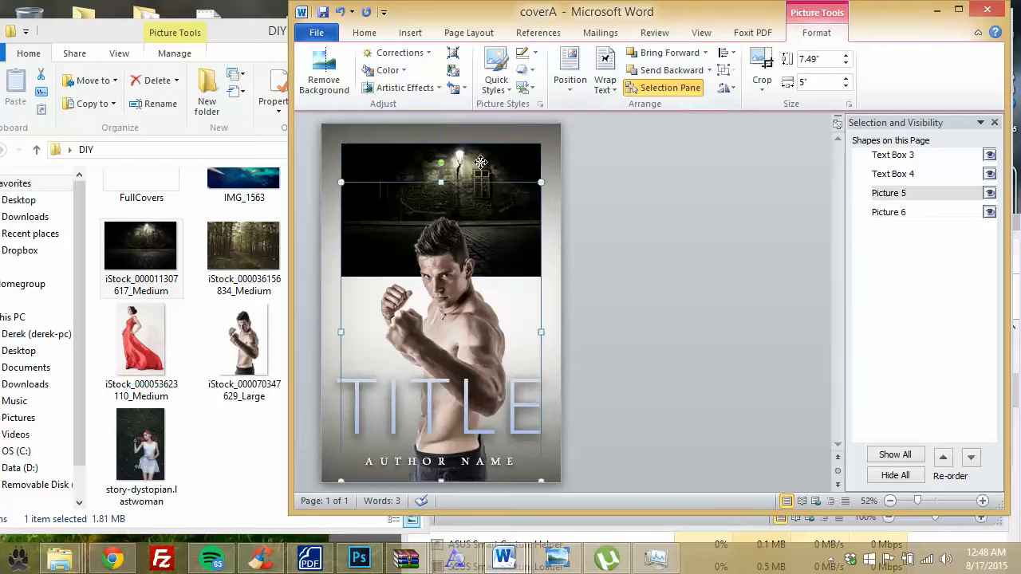
pyautogui.hotkey('ctrl', 'y')
pyautogui.moveTo(619, 387); pyautogui.dragTo(647, 408)
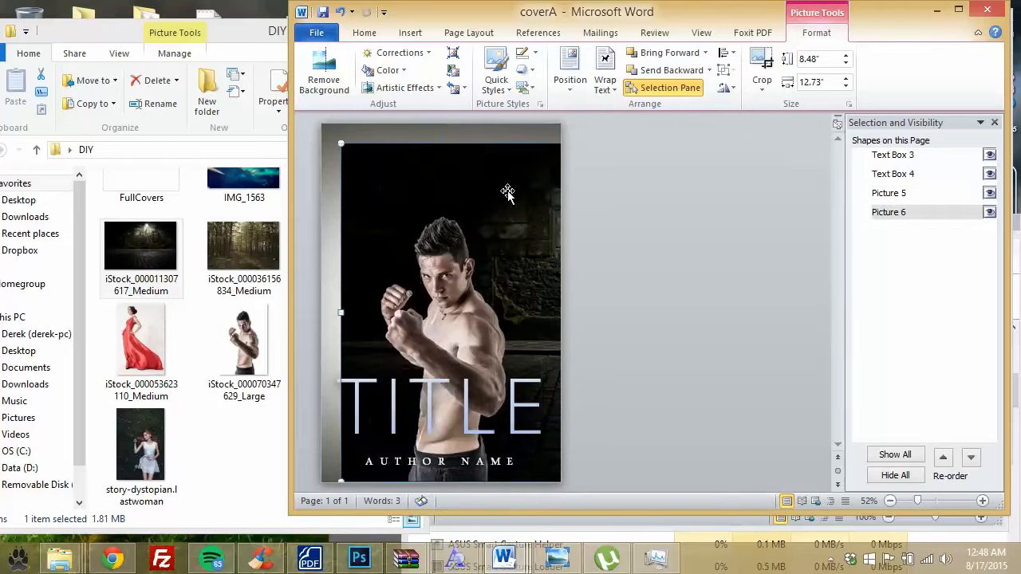
pyautogui.moveTo(510, 192); pyautogui.dragTo(466, 158)
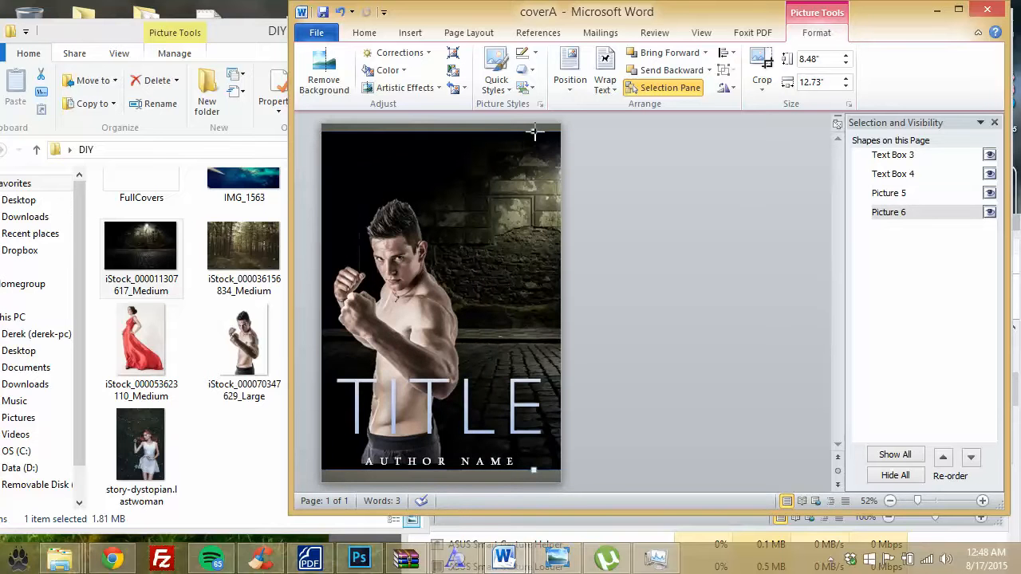
pyautogui.moveTo(534, 133); pyautogui.dragTo(533, 126)
pyautogui.moveTo(532, 174); pyautogui.dragTo(462, 181)
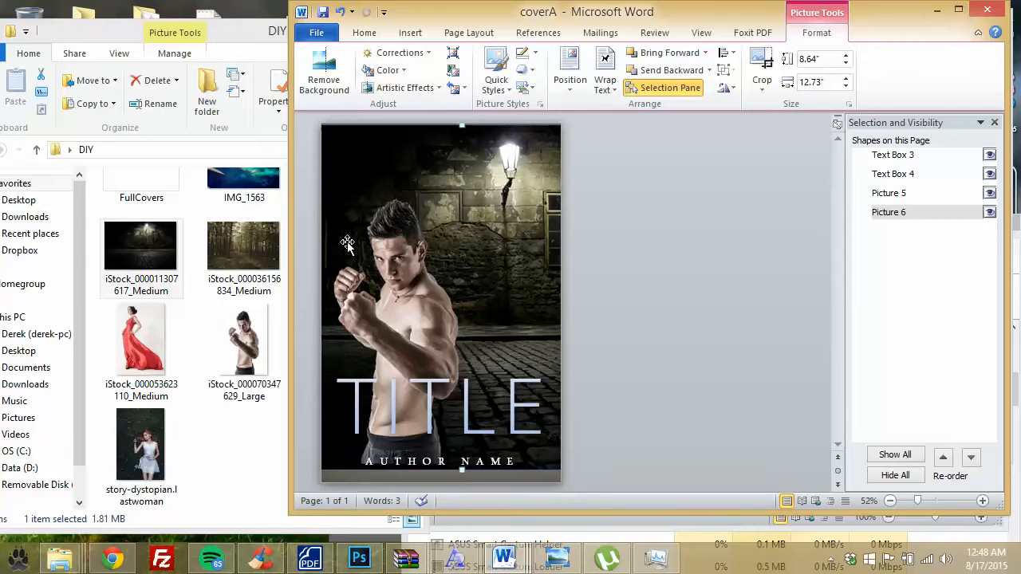
pyautogui.moveTo(526, 170); pyautogui.dragTo(419, 173)
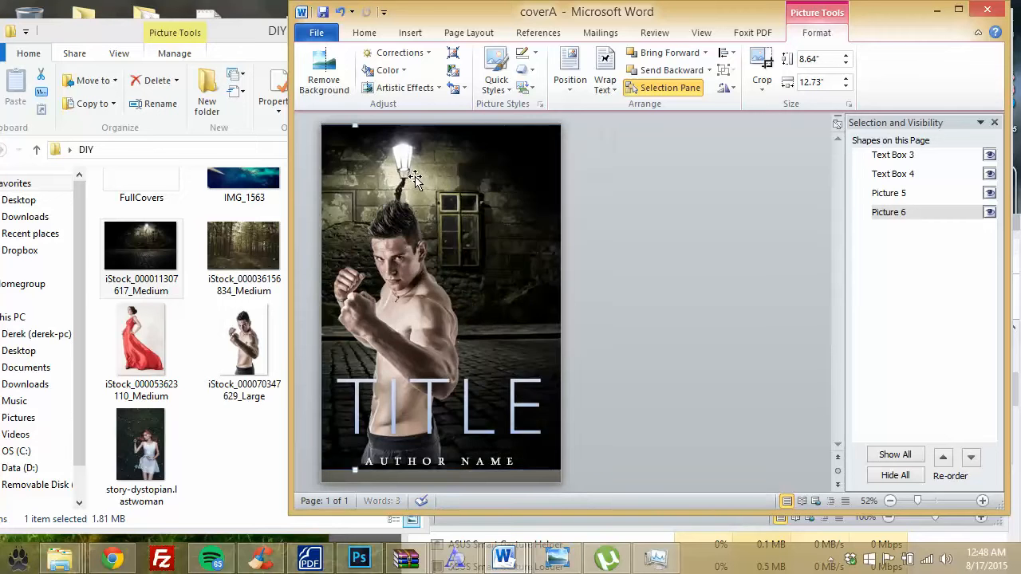
# Step: Move the boxer picture about 80 px to the right
pyautogui.click(425, 293)
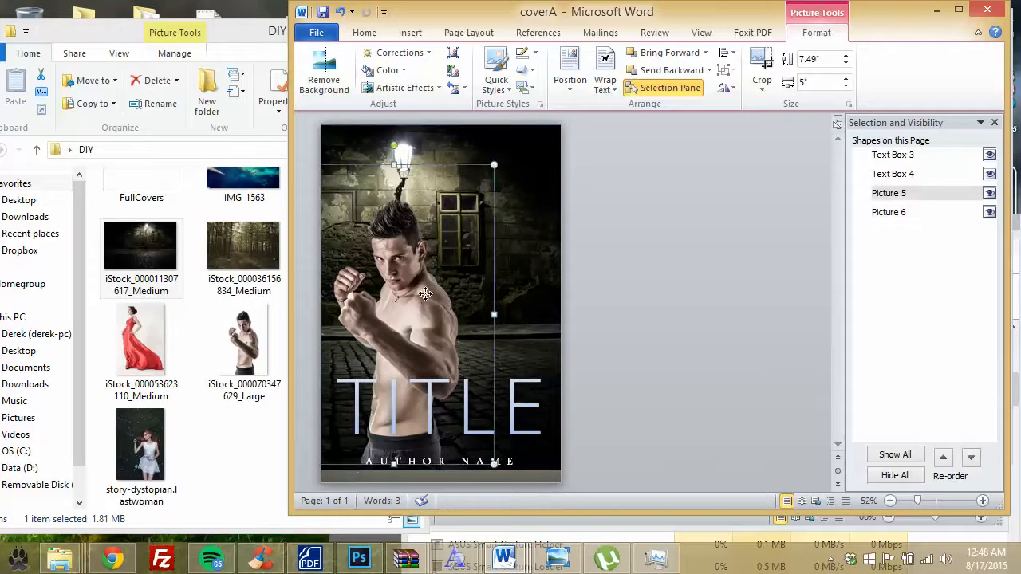
pyautogui.moveTo(425, 294); pyautogui.dragTo(504, 307)
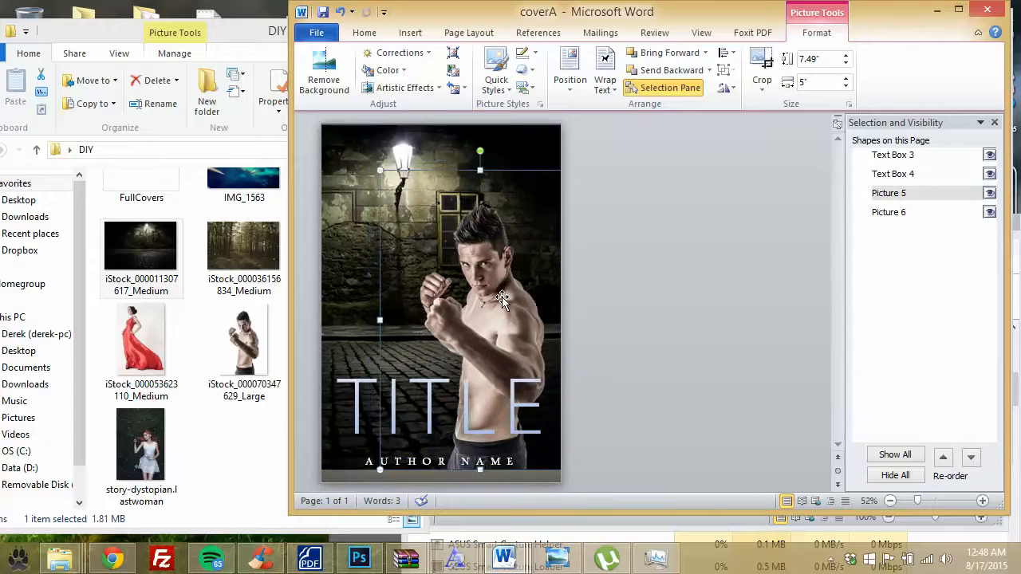
pyautogui.press('Tab')
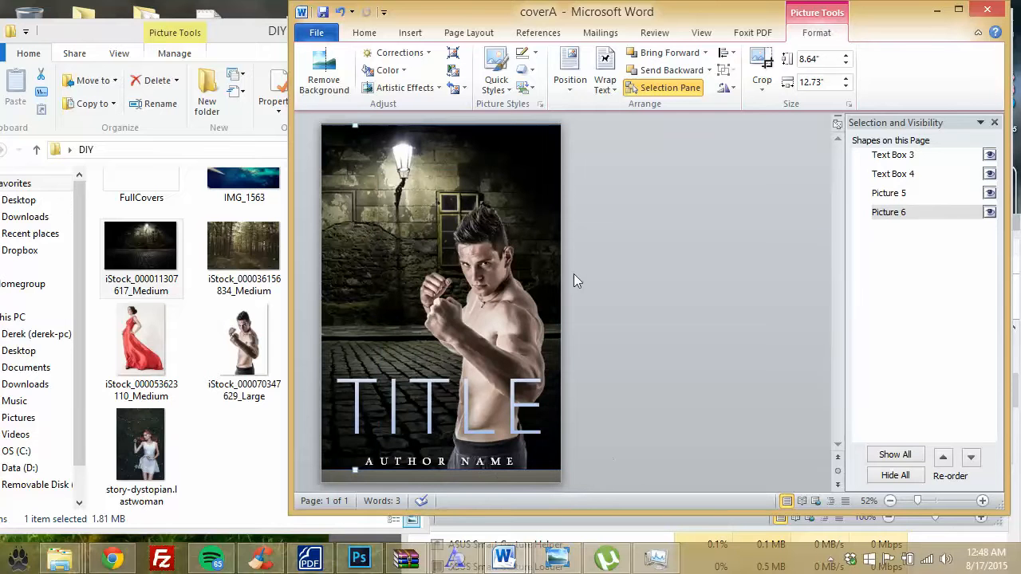
pyautogui.click(422, 402)
pyautogui.click(645, 308)
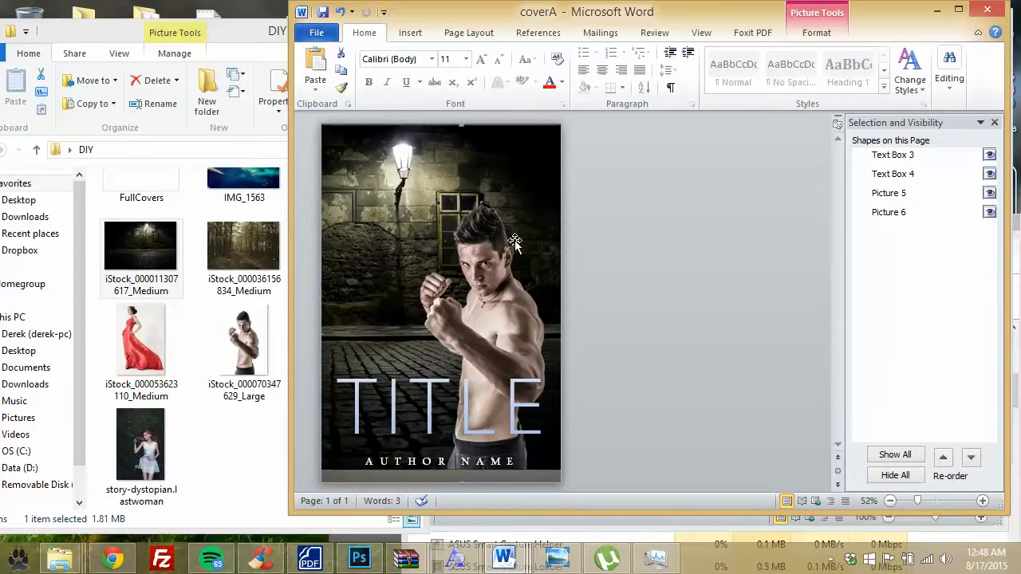
# Step: Change the street background's stacking order and nudge it left to cover the white strip
pyautogui.click(530, 146)
pyautogui.moveTo(530, 140); pyautogui.dragTo(529, 195)
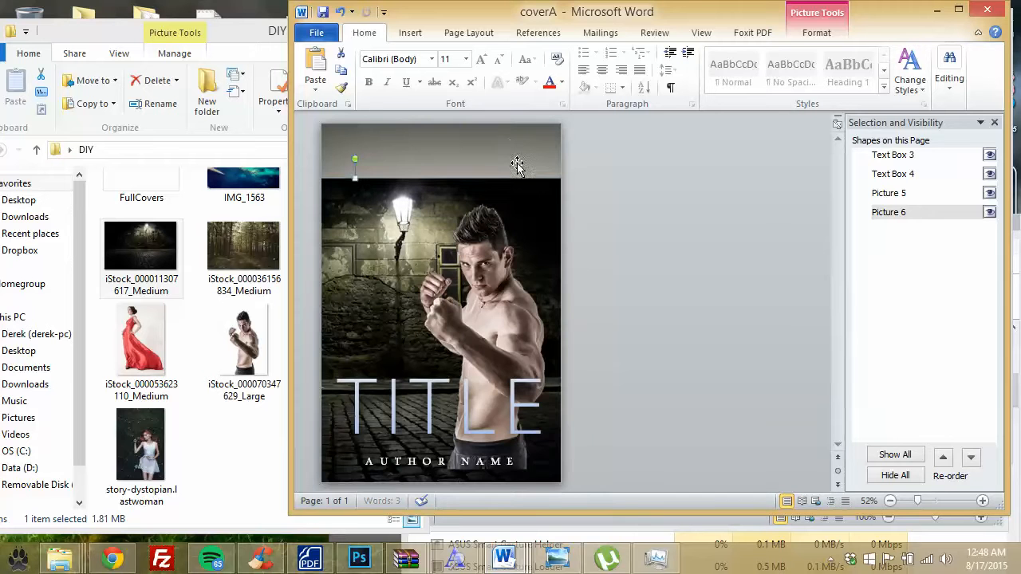
pyautogui.click(510, 146)
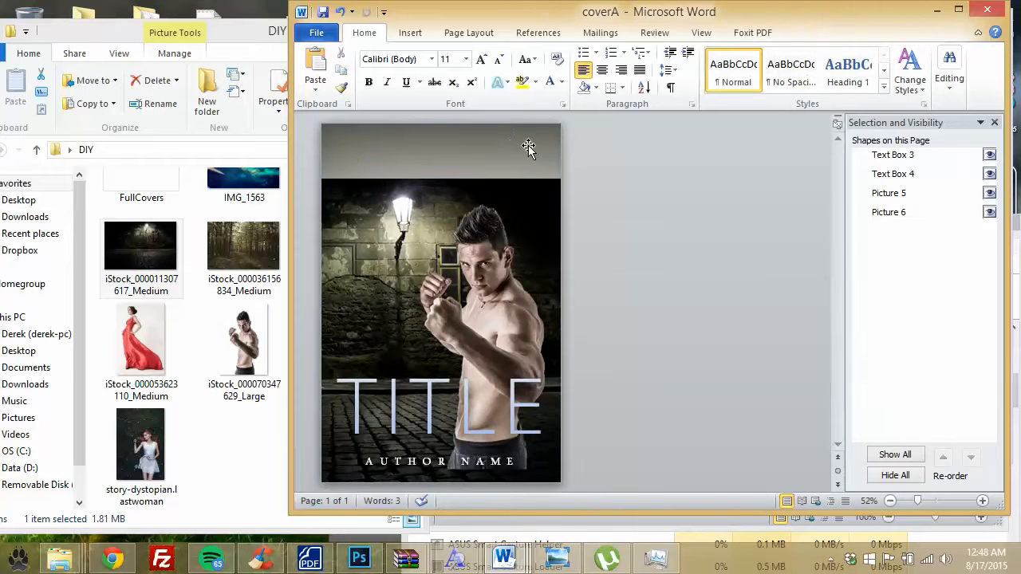
pyautogui.hotkey('ctrl', 'z')
pyautogui.click(521, 141)
pyautogui.click(428, 134)
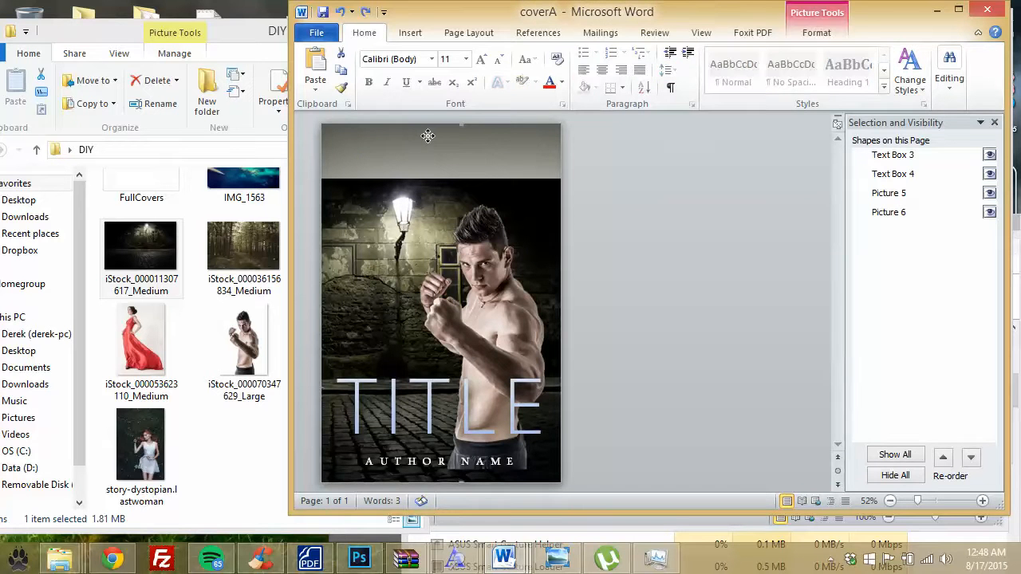
pyautogui.doubleClick(509, 136)
pyautogui.click(732, 80)
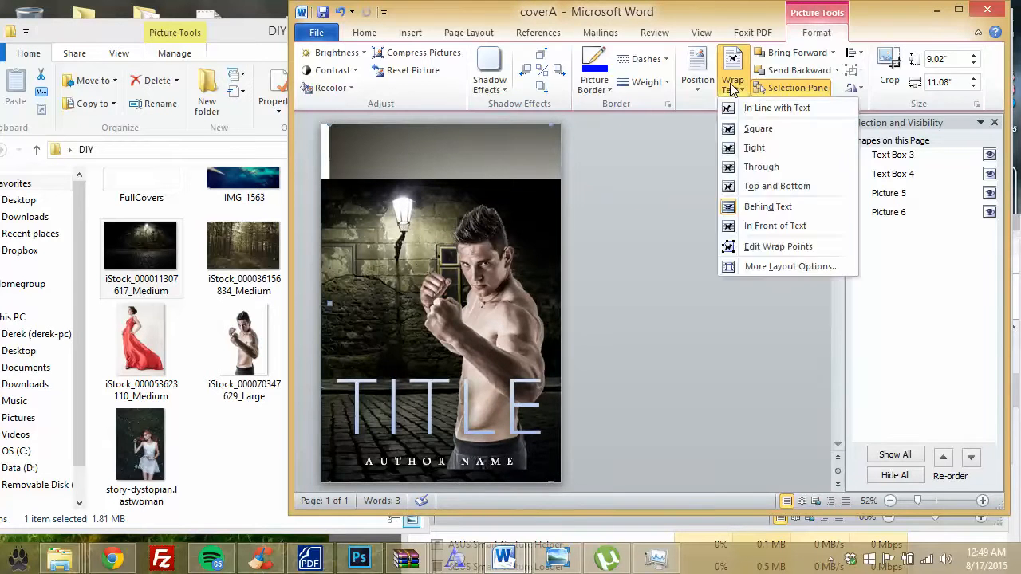
pyautogui.click(779, 55)
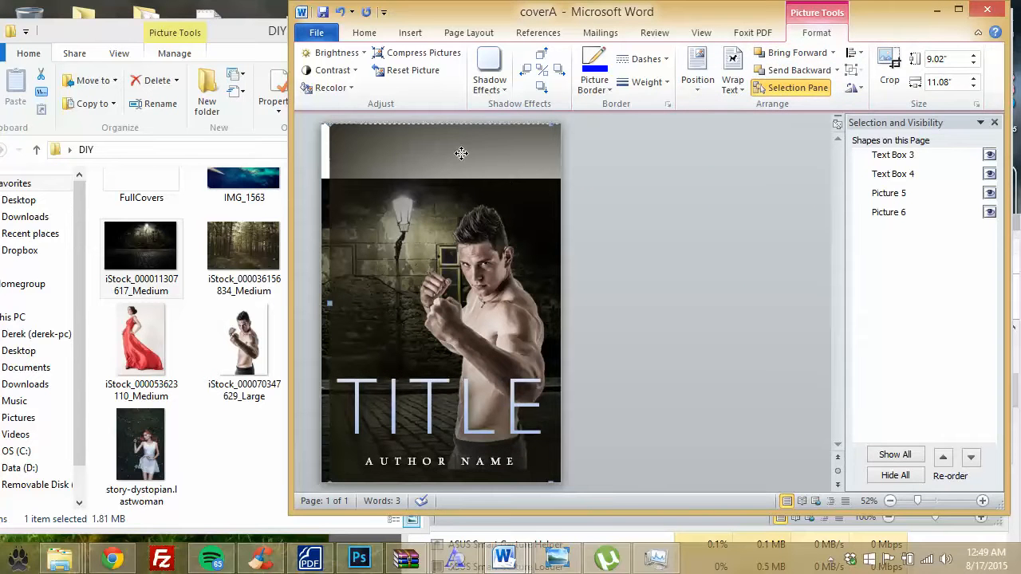
pyautogui.moveTo(461, 153); pyautogui.dragTo(461, 154)
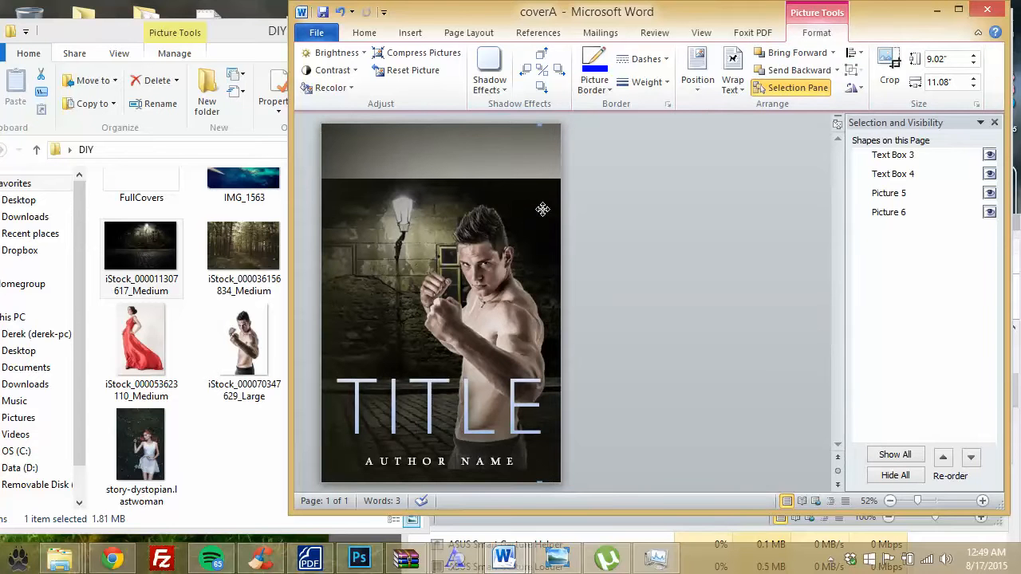
pyautogui.moveTo(514, 208); pyautogui.dragTo(479, 205)
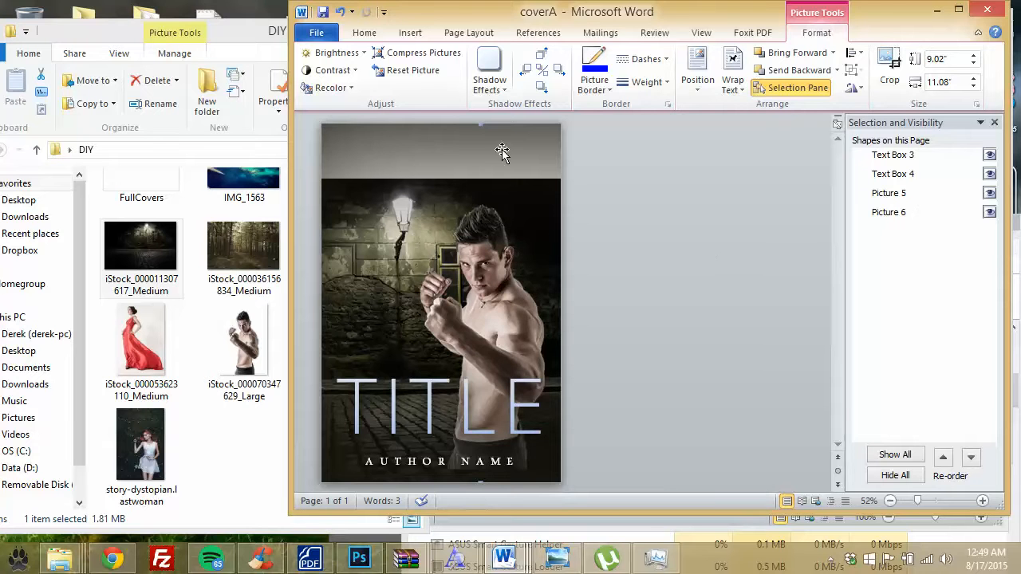
# Step: Enlarge the street background from its corner and move it up to span the page width
pyautogui.click(401, 206)
pyautogui.moveTo(348, 214); pyautogui.dragTo(339, 158)
pyautogui.moveTo(403, 204)
pyautogui.mouseDown()
pyautogui.moveTo(384, 209)
pyautogui.moveTo(405, 221)
pyautogui.mouseUp()
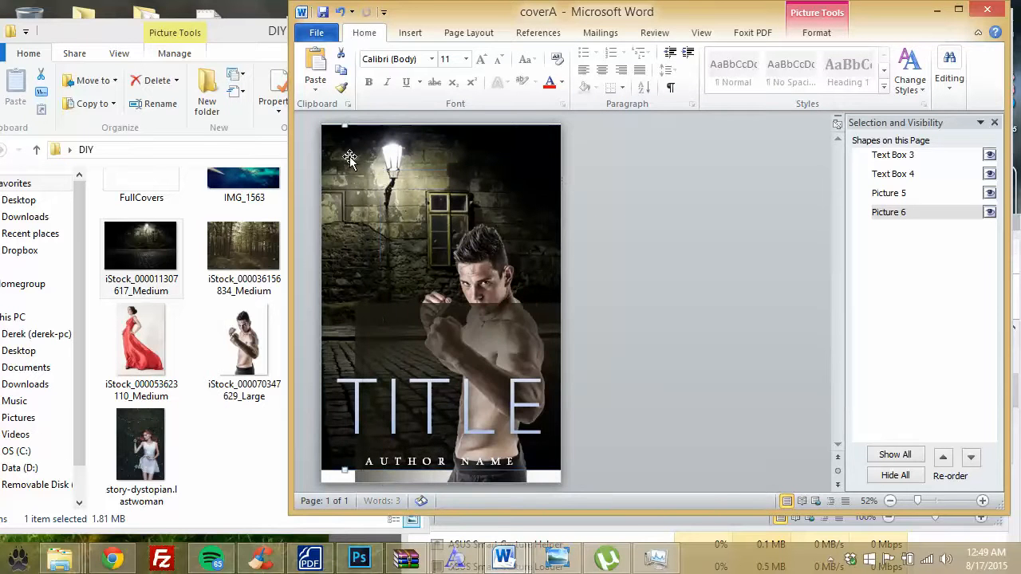
pyautogui.moveTo(357, 156); pyautogui.dragTo(678, 209)
pyautogui.moveTo(413, 181); pyautogui.dragTo(373, 152)
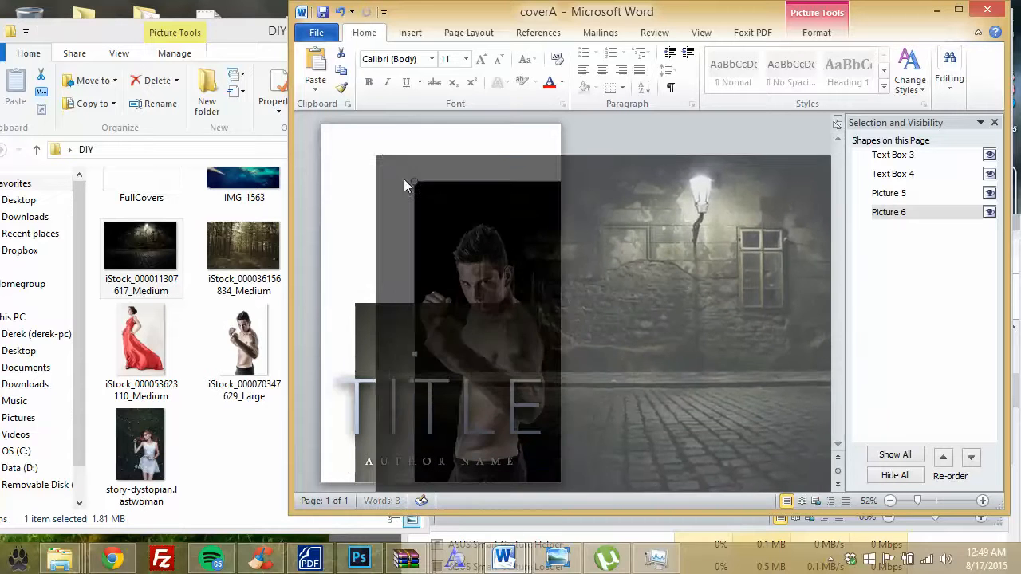
pyautogui.moveTo(439, 189); pyautogui.dragTo(284, 159)
pyautogui.moveTo(468, 183); pyautogui.dragTo(437, 206)
pyautogui.click(363, 212)
pyautogui.moveTo(363, 213); pyautogui.dragTo(360, 219)
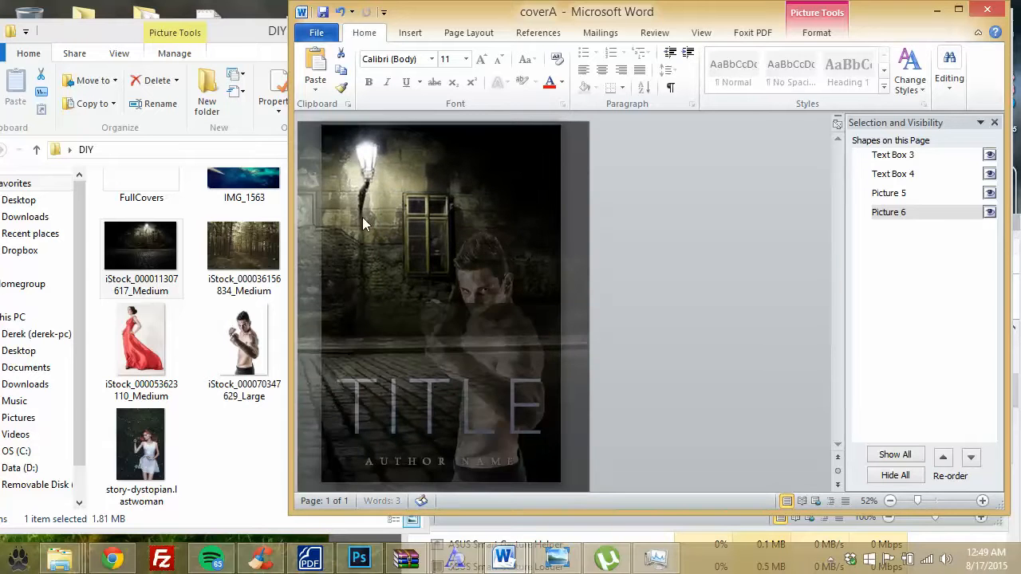
# Step: Move the boxer up and right, and shift the background down-right to cover the page
pyautogui.click(475, 271)
pyautogui.moveTo(491, 256); pyautogui.dragTo(492, 254)
pyautogui.click(370, 332)
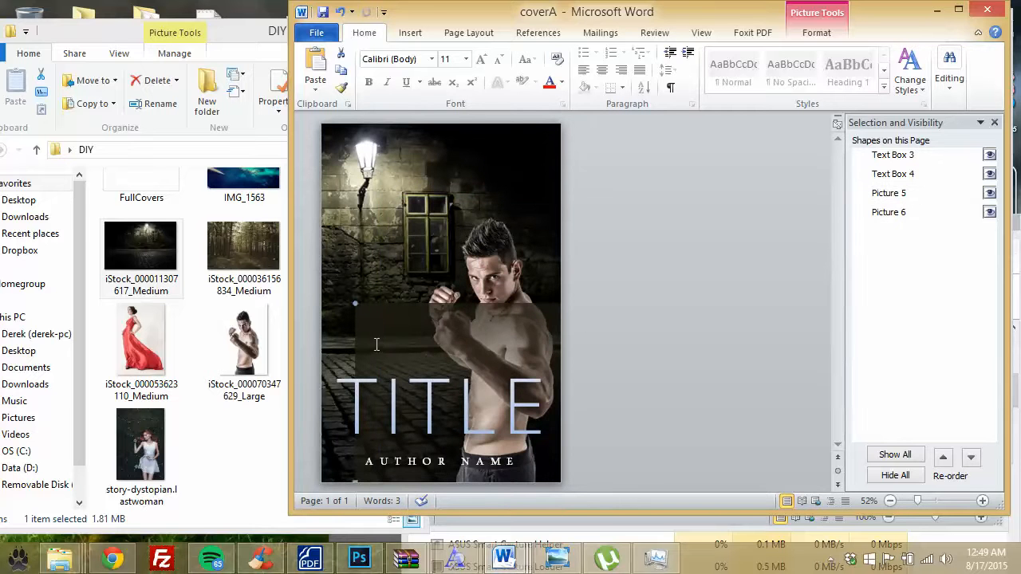
pyautogui.click(375, 342)
pyautogui.click(376, 323)
pyautogui.moveTo(306, 139); pyautogui.dragTo(306, 139)
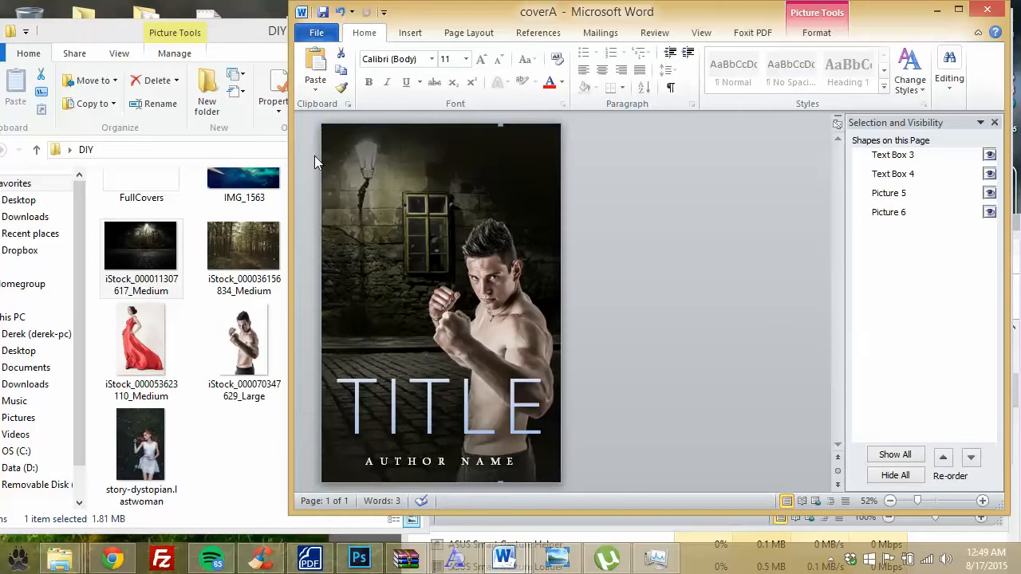
pyautogui.click(492, 153)
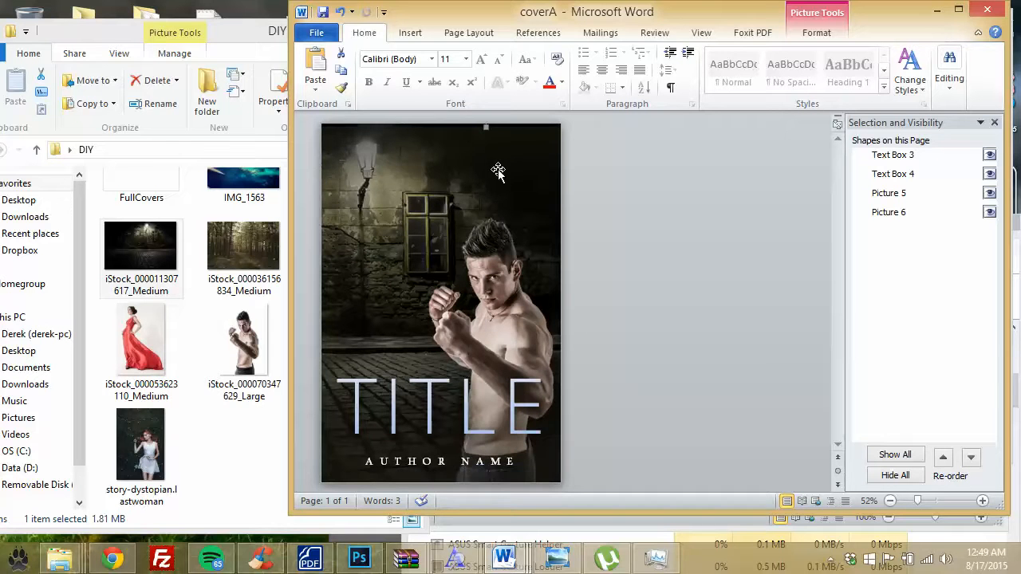
pyautogui.moveTo(497, 170); pyautogui.dragTo(593, 310)
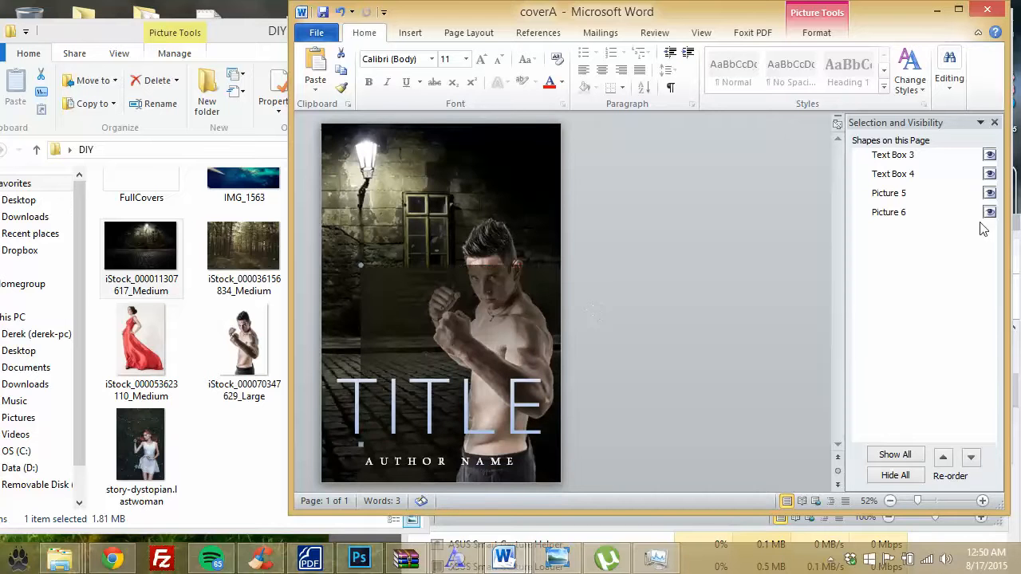
# Step: Toggle each shape's visibility in the Selection Pane to identify the pictures and text boxes
pyautogui.click(904, 198)
pyautogui.click(902, 215)
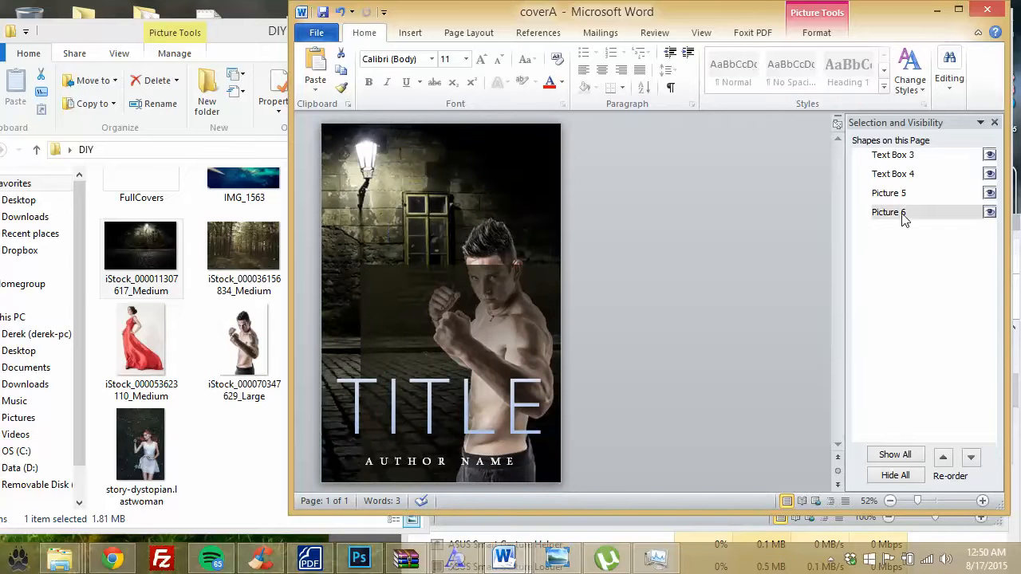
pyautogui.click(988, 213)
pyautogui.click(988, 213)
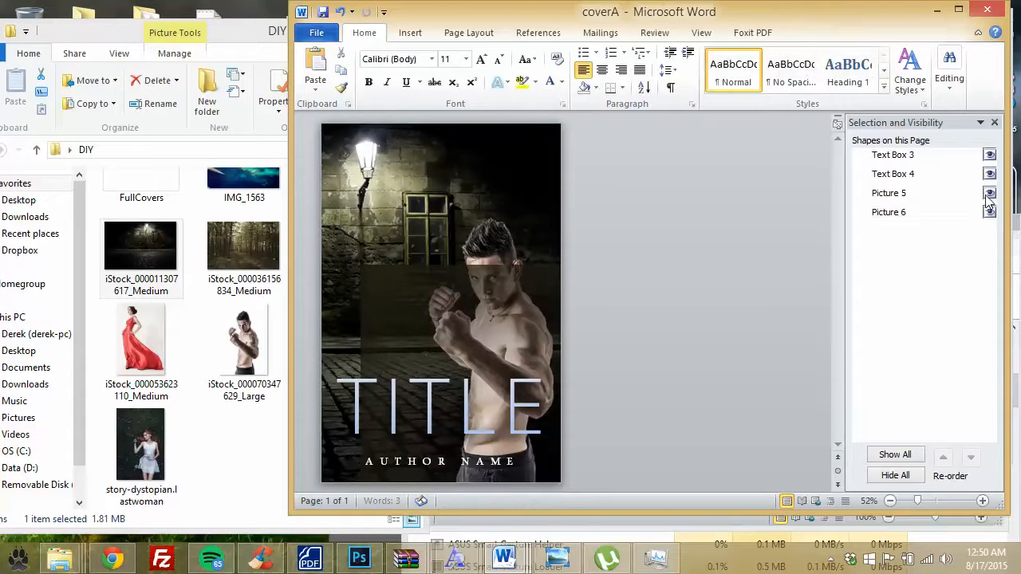
pyautogui.click(988, 194)
pyautogui.click(989, 194)
pyautogui.click(990, 175)
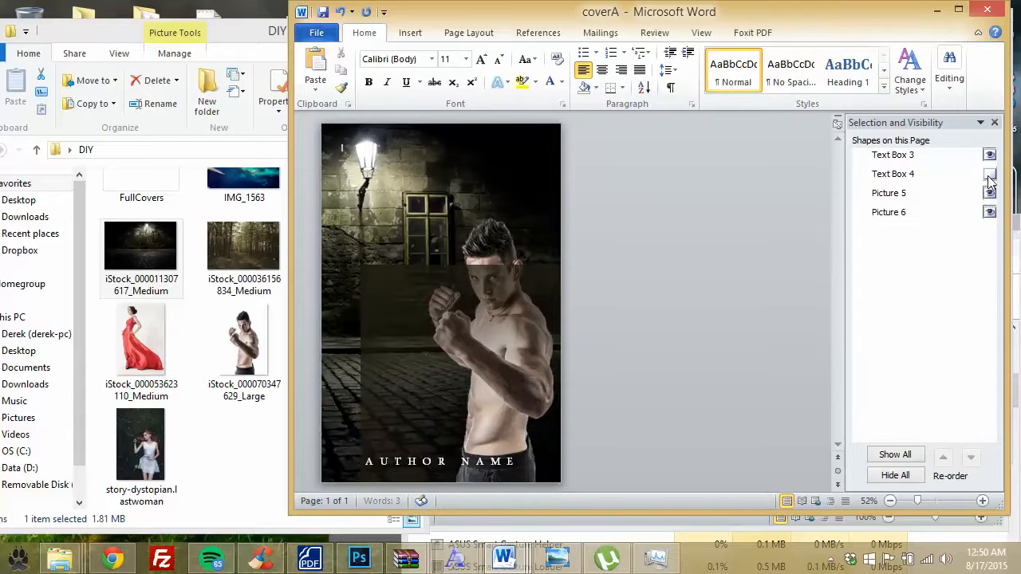
pyautogui.click(989, 174)
pyautogui.click(990, 156)
pyautogui.click(990, 156)
pyautogui.click(449, 296)
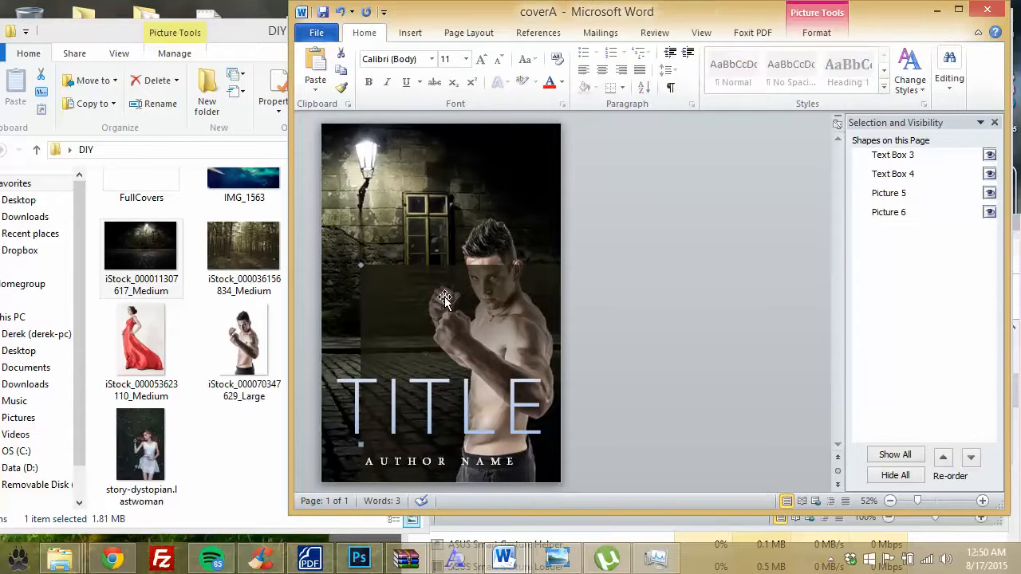
pyautogui.click(443, 296)
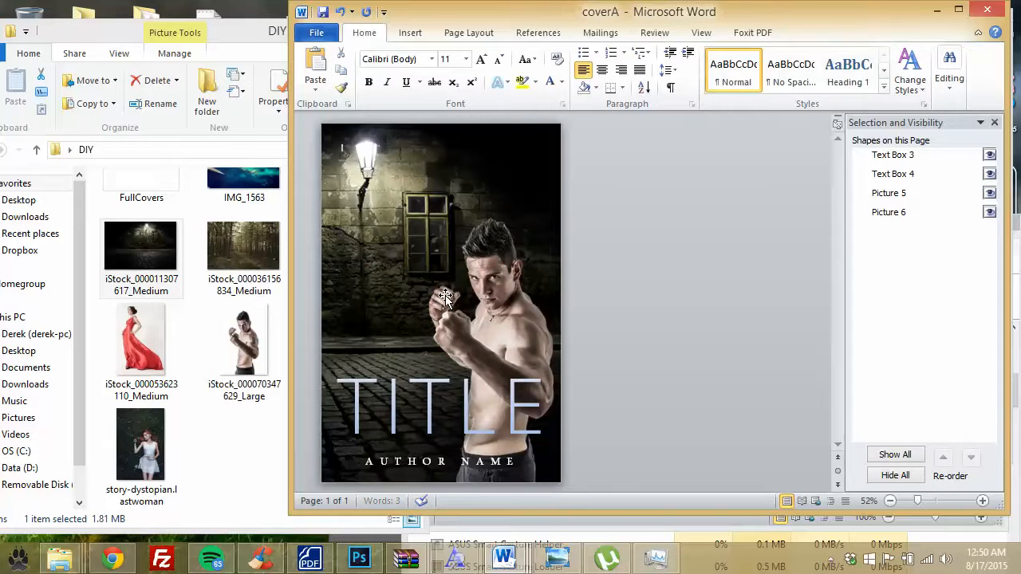
# Step: Change the word TITLE to 48 pt
pyautogui.click(390, 388)
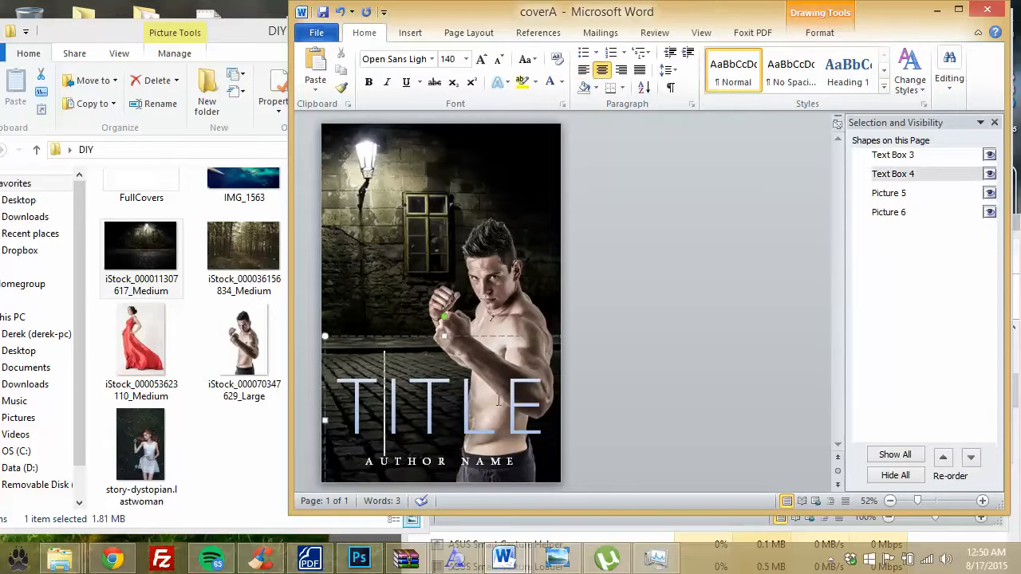
pyautogui.click(477, 353)
pyautogui.click(415, 403)
pyautogui.moveTo(408, 335); pyautogui.dragTo(431, 335)
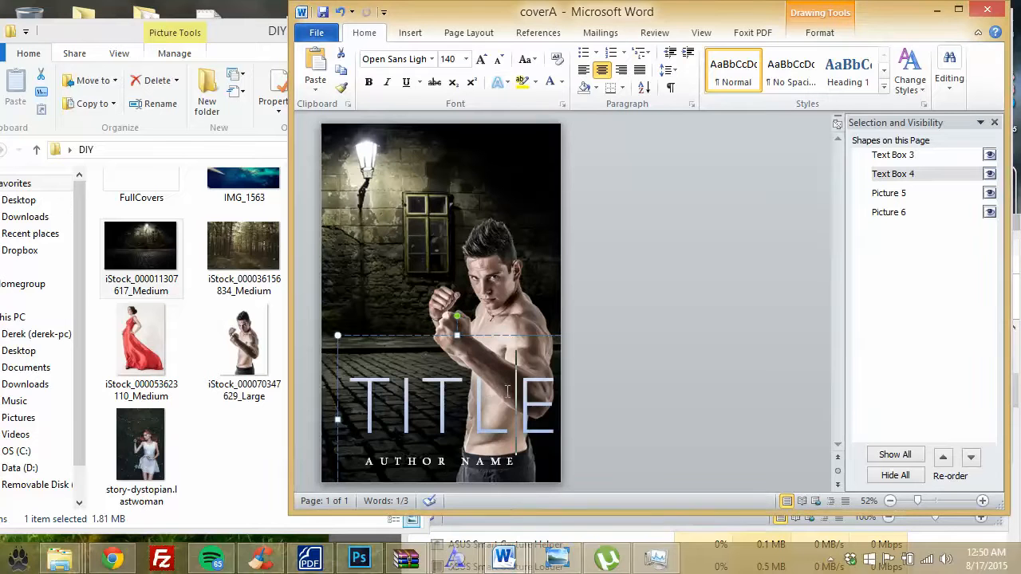
pyautogui.click(552, 391)
pyautogui.moveTo(552, 391); pyautogui.dragTo(358, 384)
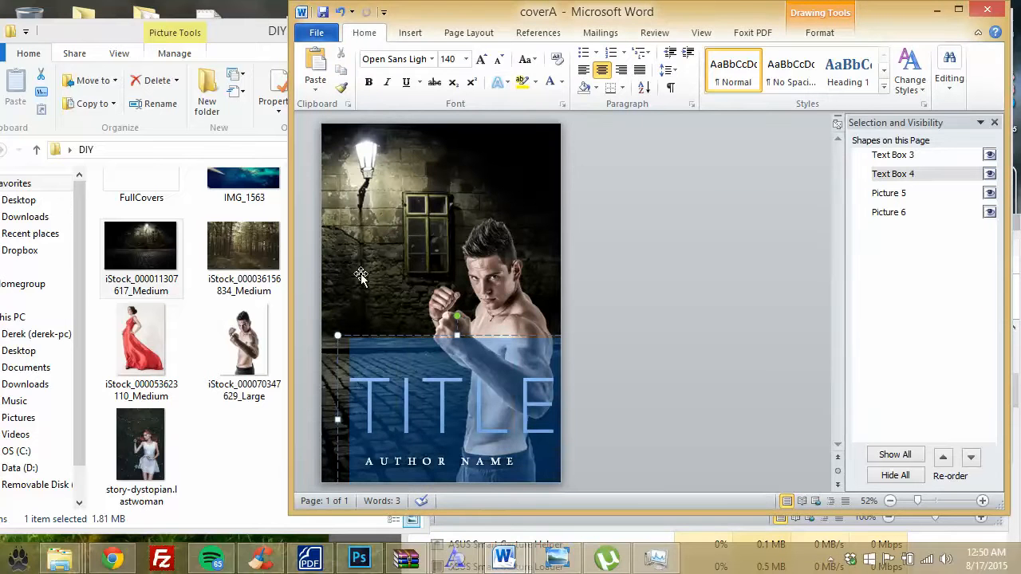
pyautogui.click(466, 59)
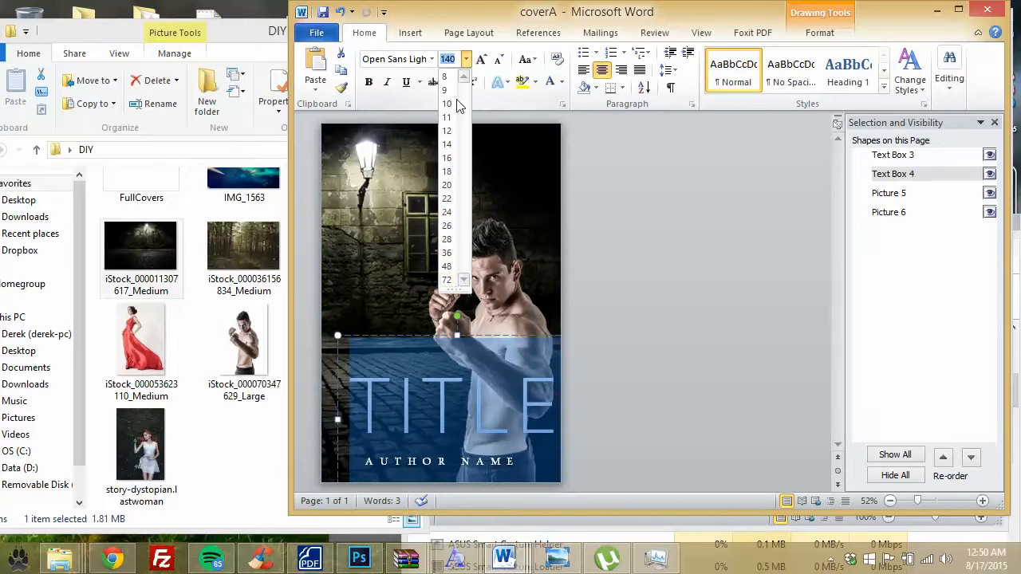
pyautogui.click(448, 268)
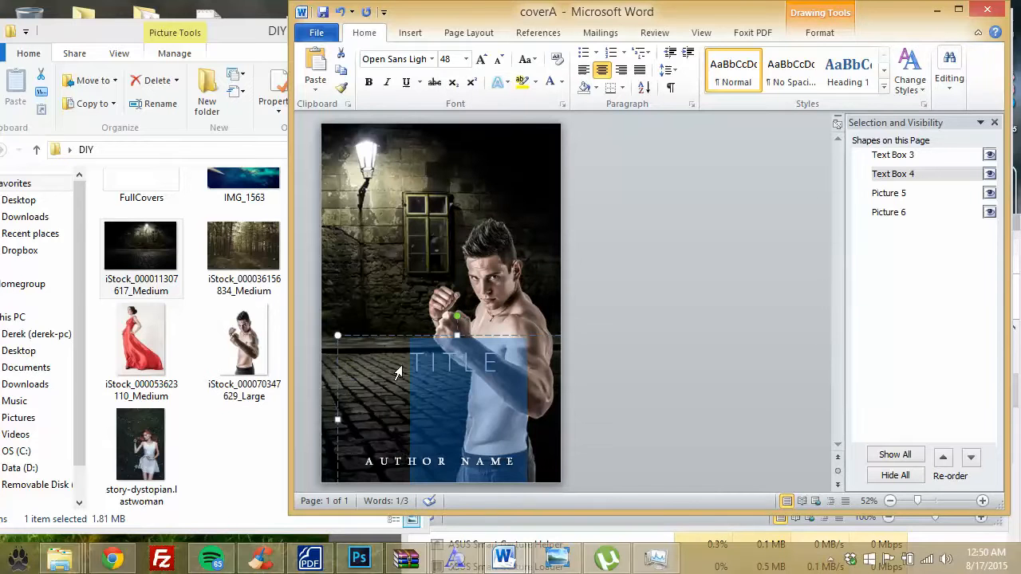
pyautogui.click(458, 356)
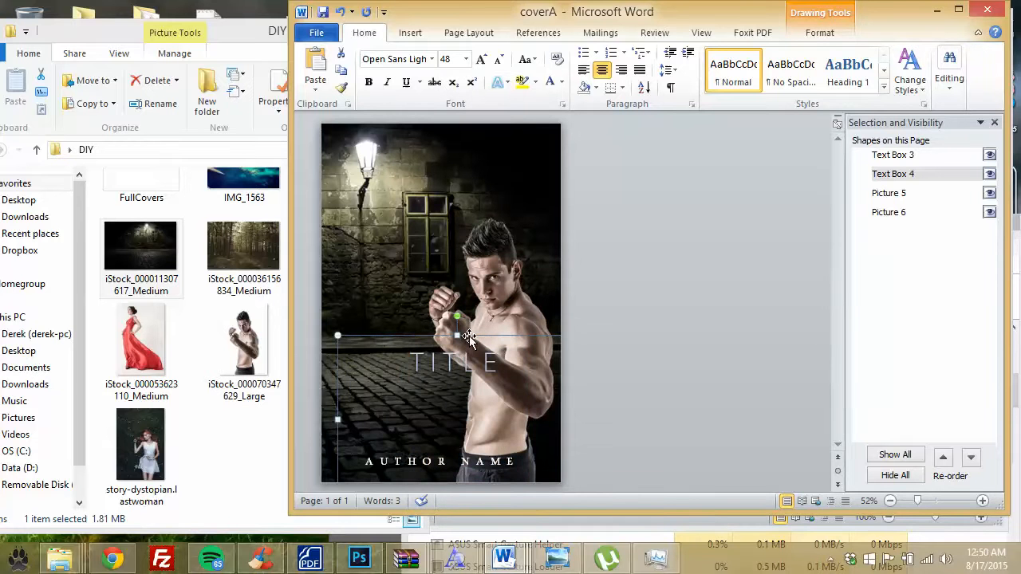
# Step: Drag TITLE to the top of the cover beside the street lamp
pyautogui.moveTo(468, 338); pyautogui.dragTo(431, 155)
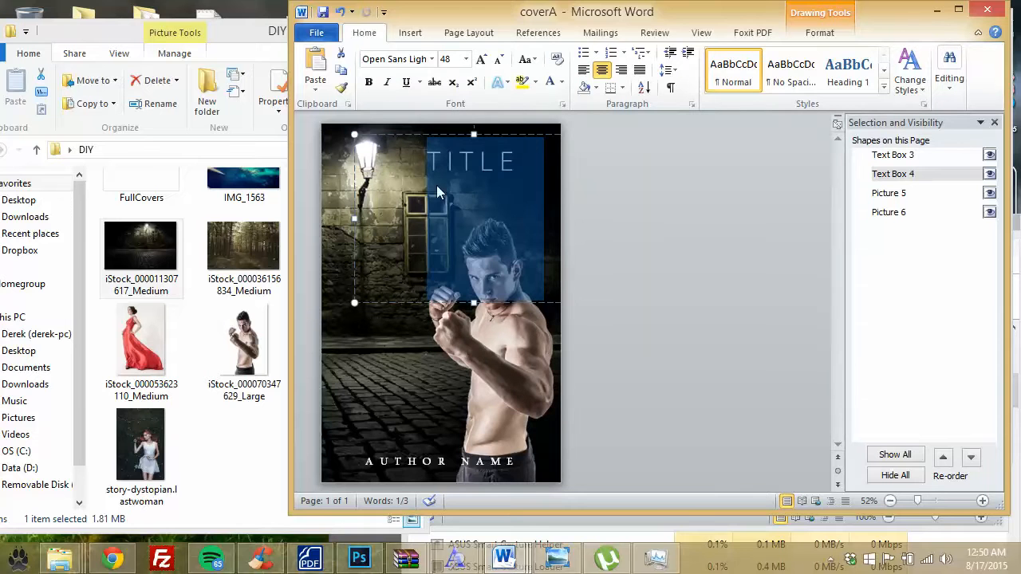
pyautogui.click(449, 163)
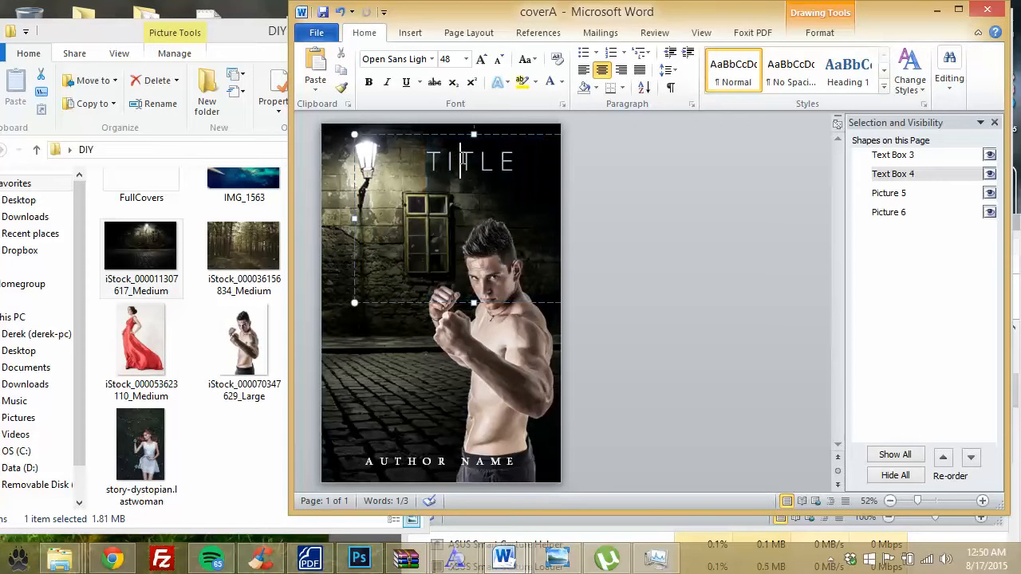
pyautogui.click(455, 461)
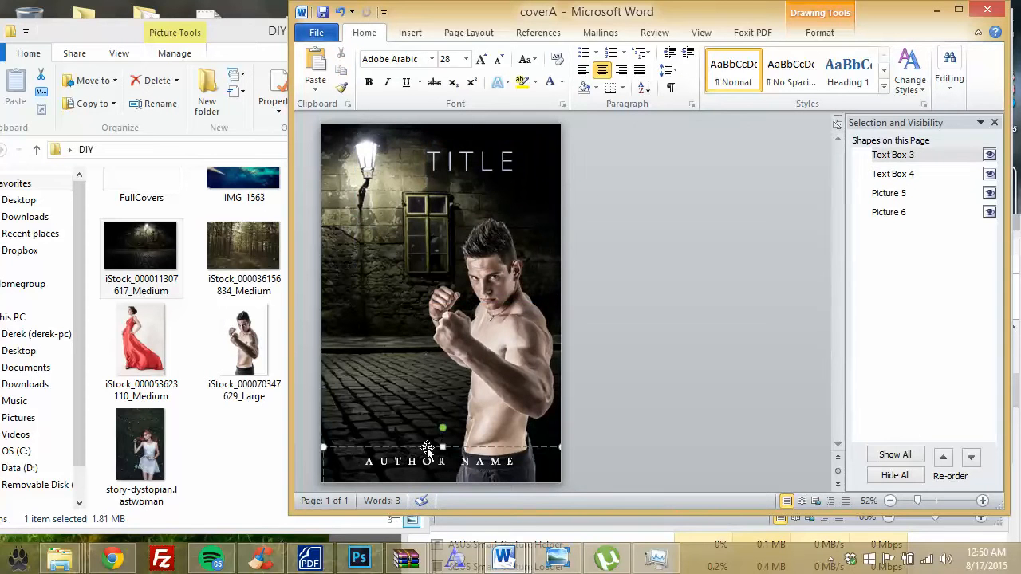
# Step: Break AUTHOR NAME onto two lines and move it to the cover's lower left
pyautogui.moveTo(423, 449); pyautogui.dragTo(395, 415)
pyautogui.click(430, 428)
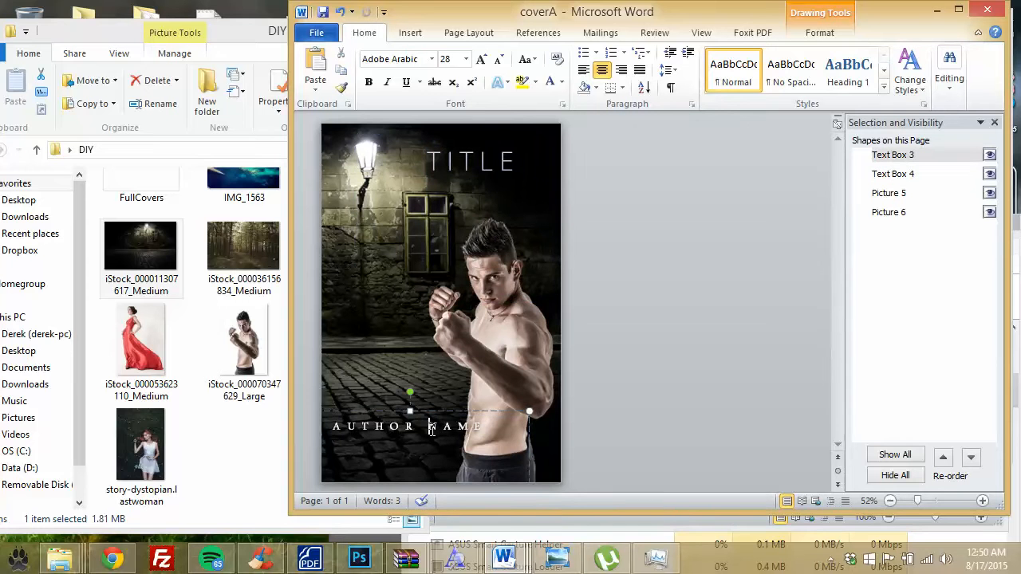
pyautogui.press('Return')
pyautogui.moveTo(438, 408); pyautogui.dragTo(410, 408)
# Step: Nudge the TITLE text box slightly to the right
pyautogui.click(551, 133)
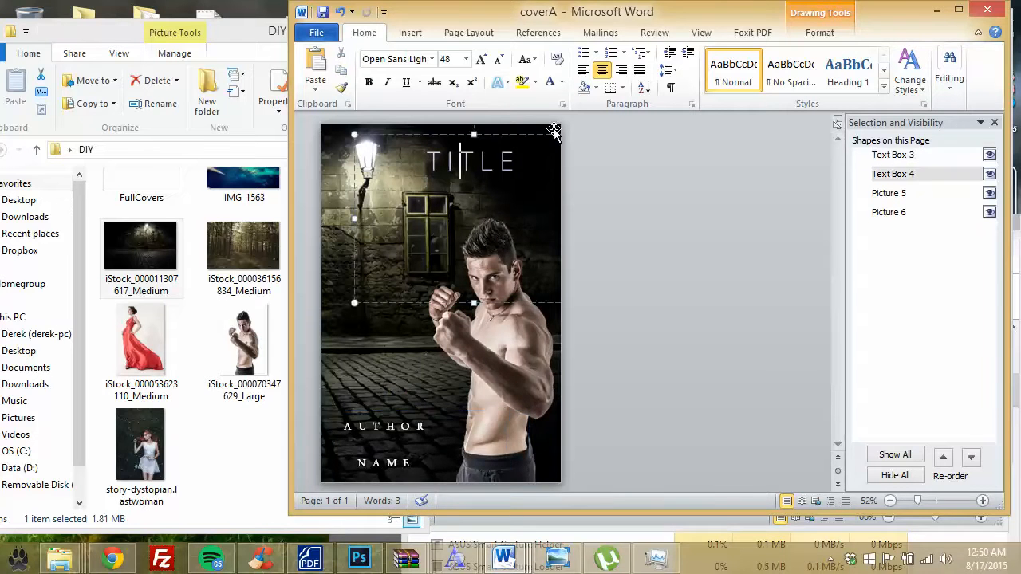
pyautogui.moveTo(513, 134); pyautogui.dragTo(526, 134)
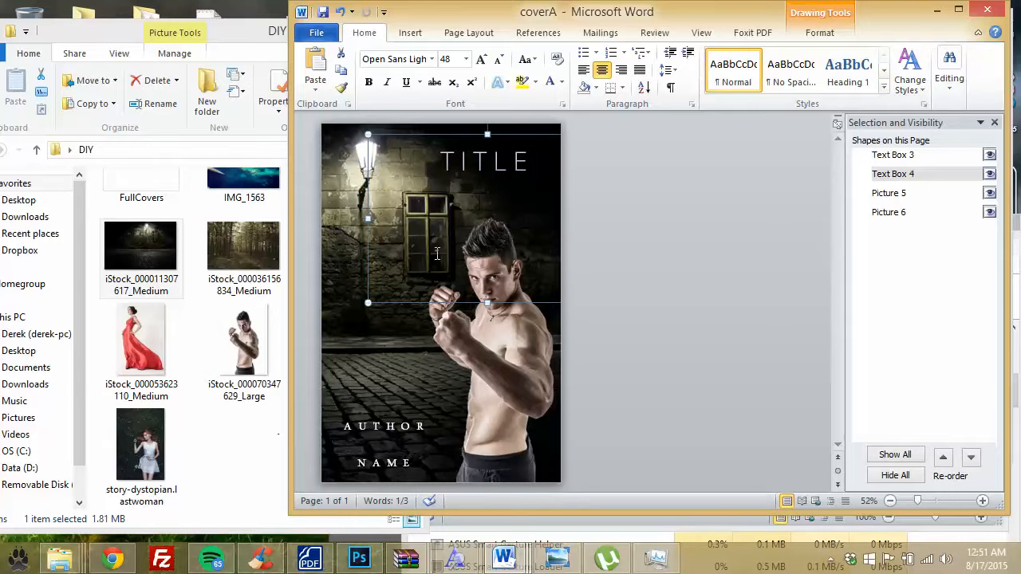
pyautogui.click(516, 160)
# Step: Change the TITLE font to Bebas Neue
pyautogui.doubleClick(503, 154)
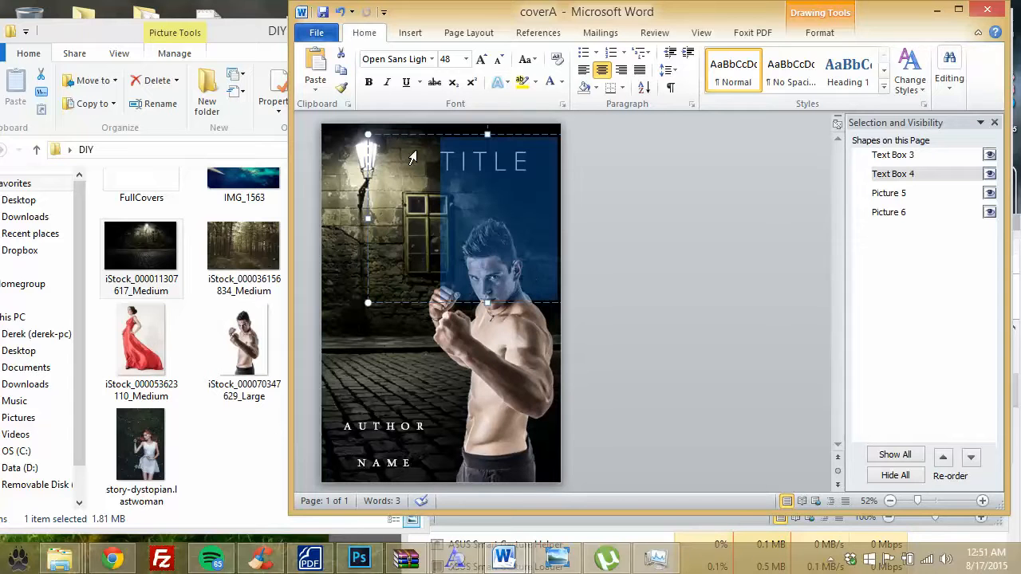
pyautogui.click(427, 60)
pyautogui.click(432, 61)
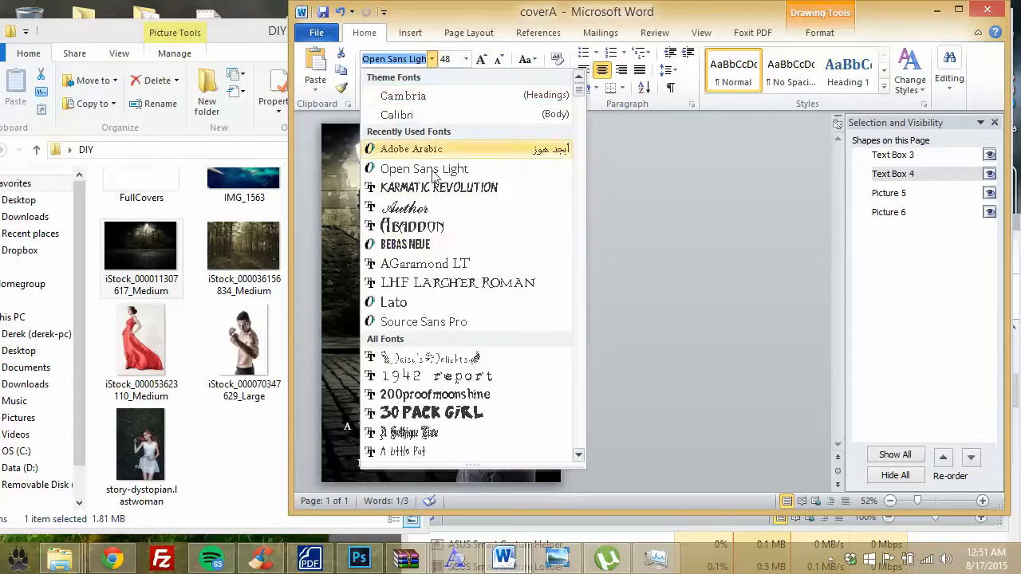
pyautogui.click(444, 244)
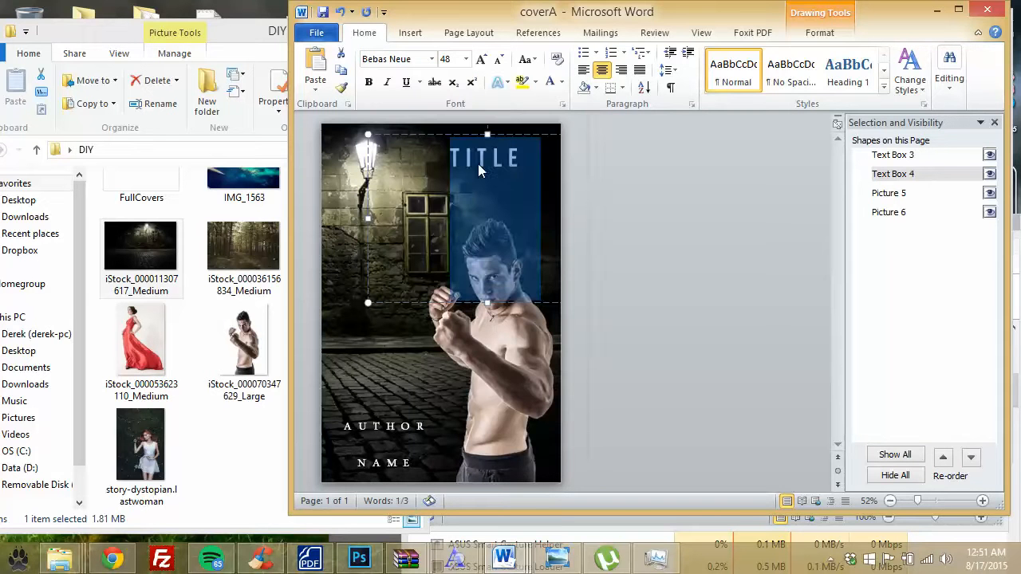
# Step: Enlarge TITLE to 99 pt and reposition it at the top of the cover
pyautogui.click(484, 160)
pyautogui.moveTo(528, 158); pyautogui.dragTo(442, 144)
pyautogui.click(517, 161)
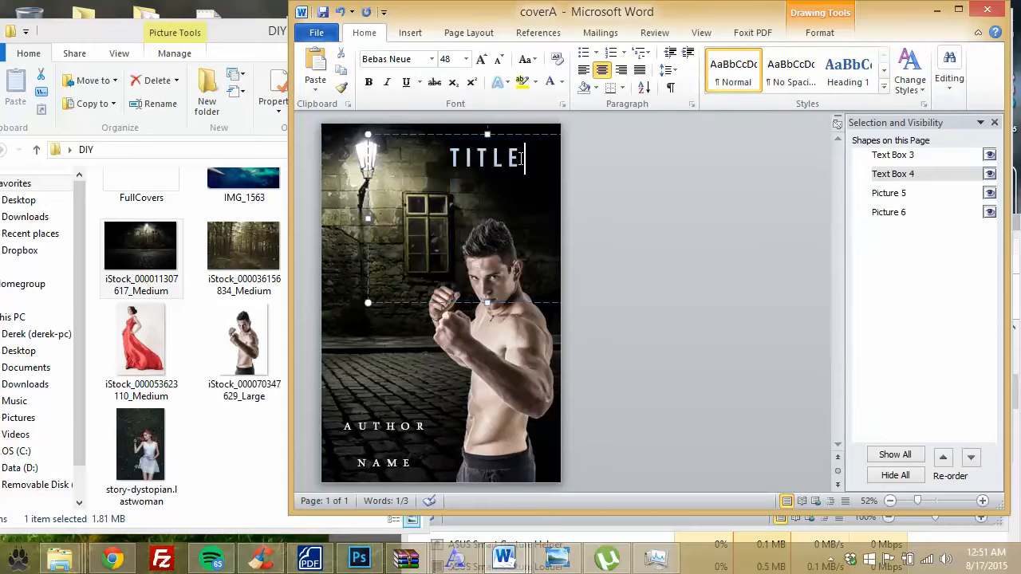
pyautogui.moveTo(520, 159); pyautogui.dragTo(439, 154)
pyautogui.click(466, 59)
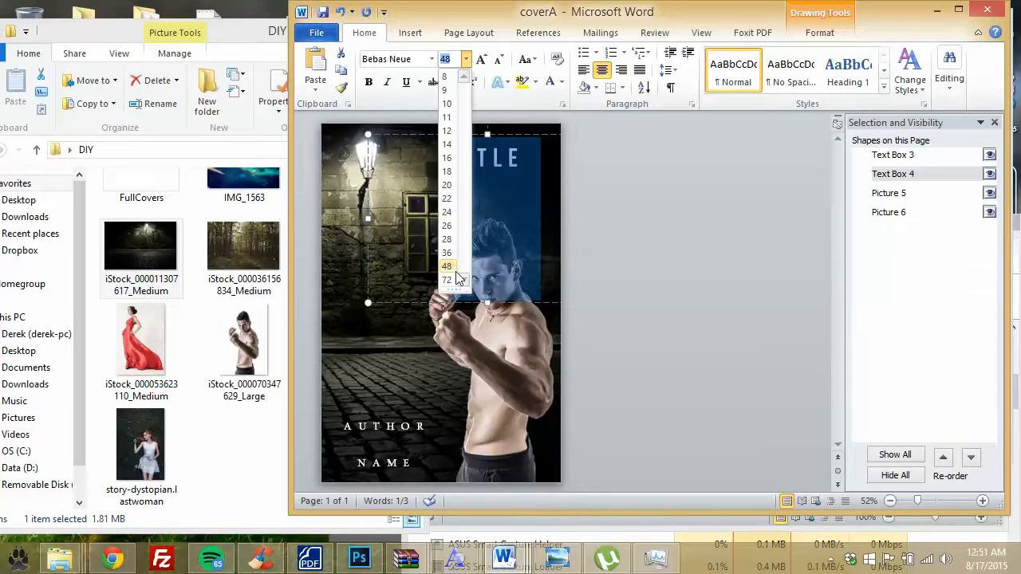
pyautogui.click(454, 291)
pyautogui.click(448, 61)
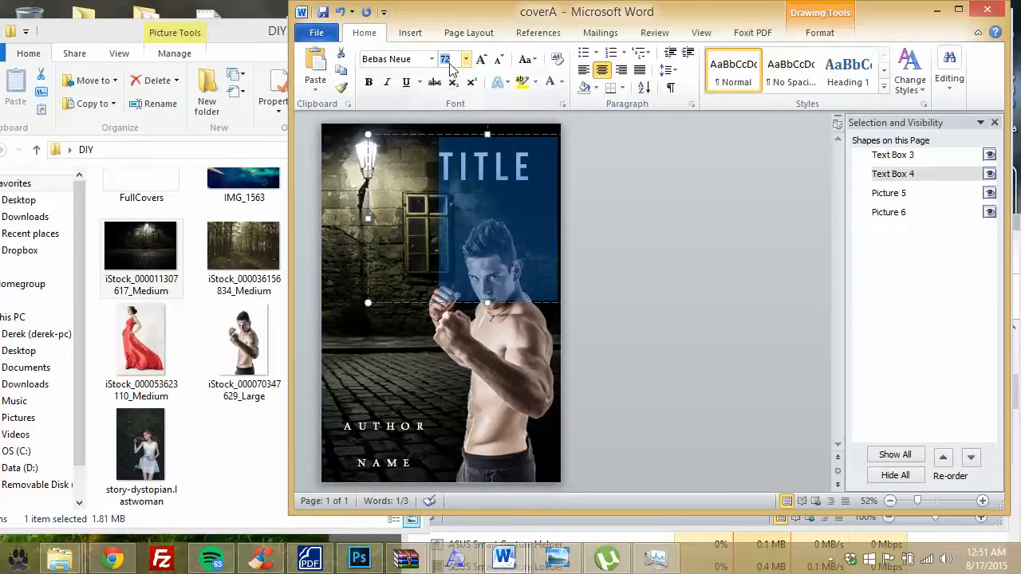
pyautogui.press('Return')
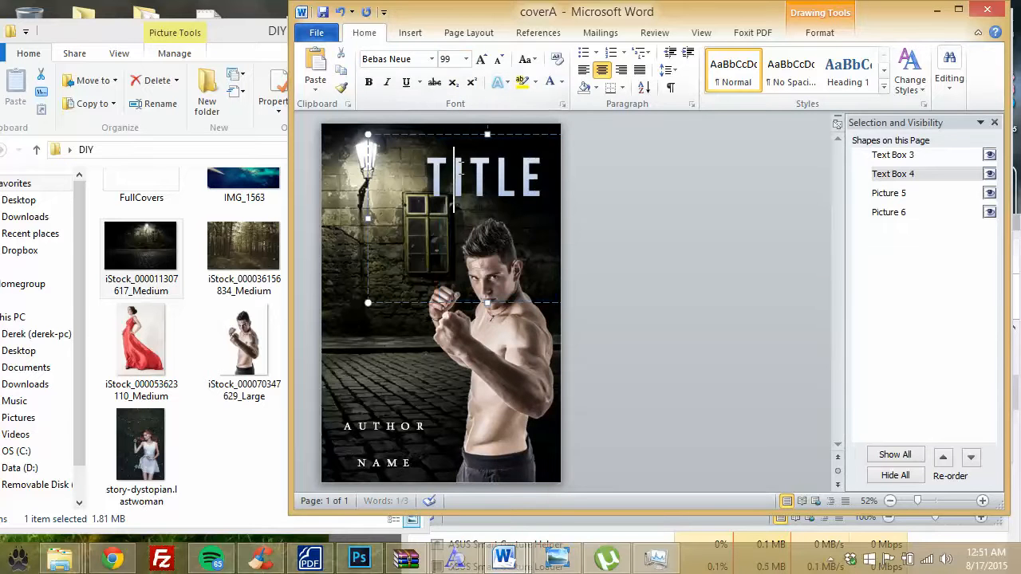
pyautogui.moveTo(515, 133); pyautogui.dragTo(518, 125)
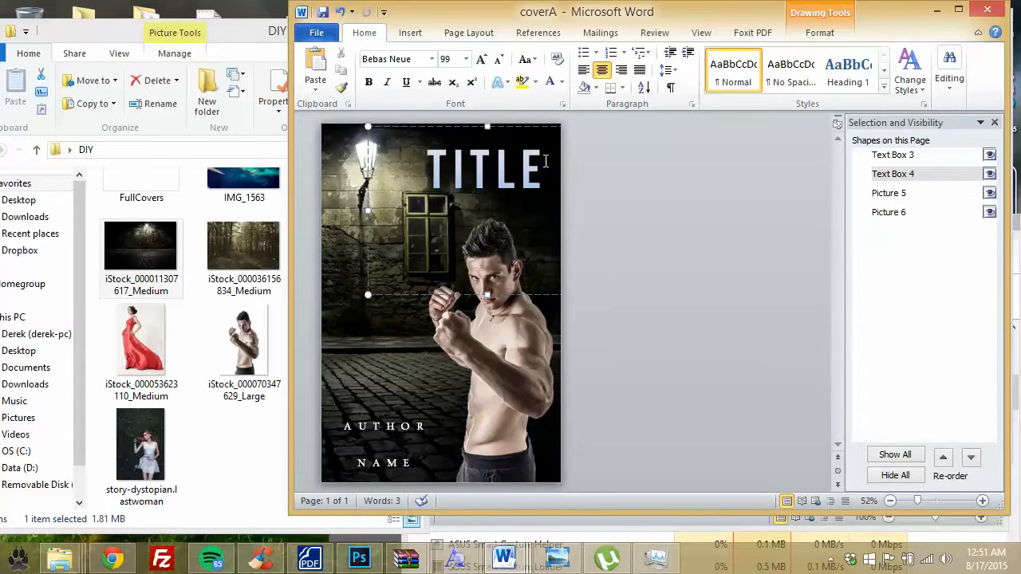
# Step: Try the Lerku font on TITLE
pyautogui.moveTo(545, 162); pyautogui.dragTo(425, 164)
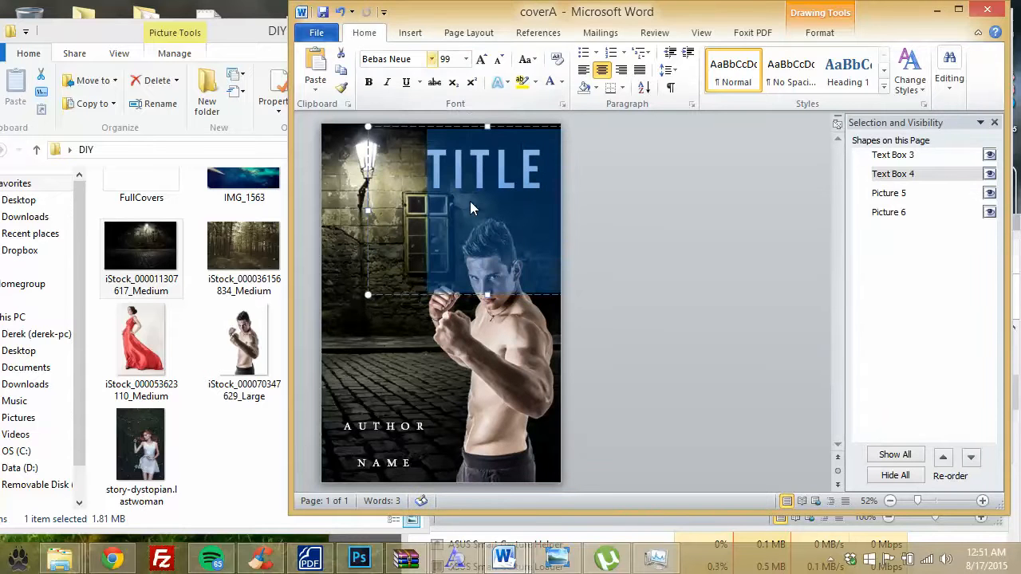
pyautogui.click(430, 59)
pyautogui.scroll(-10, 558, 231)
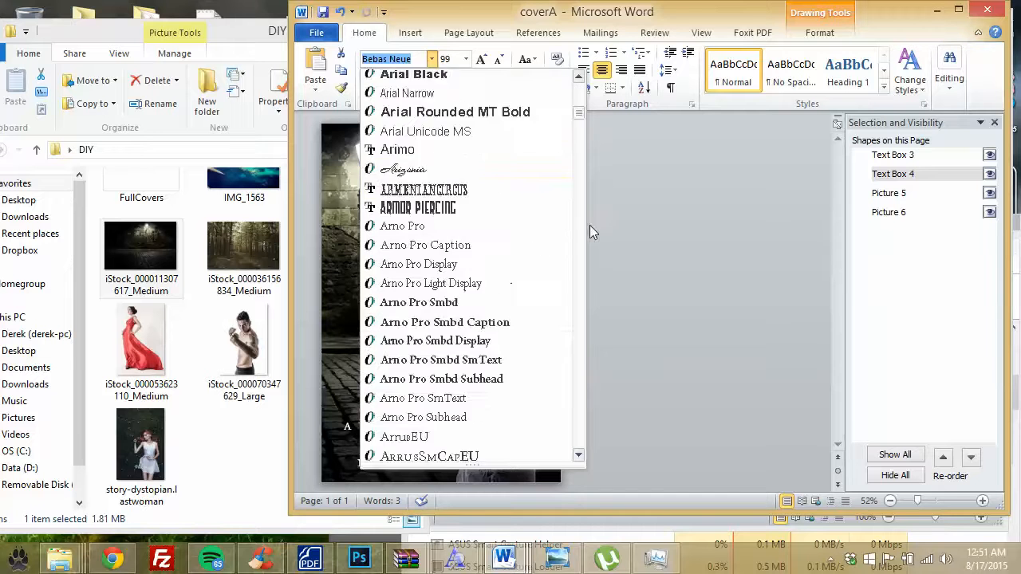
pyautogui.scroll(-15, 589, 224)
pyautogui.scroll(-10, 590, 247)
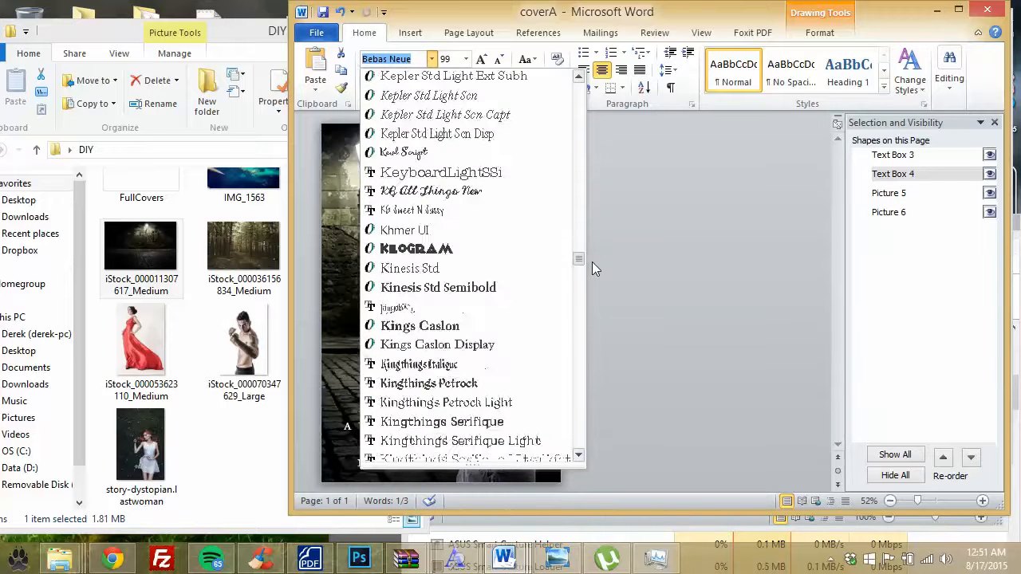
pyautogui.scroll(-8, 592, 266)
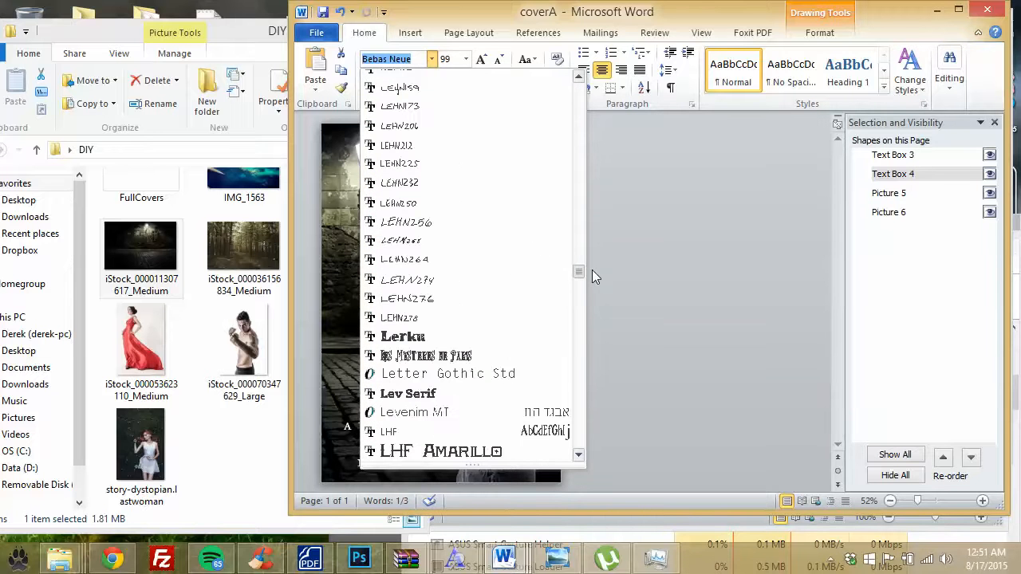
pyautogui.click(486, 337)
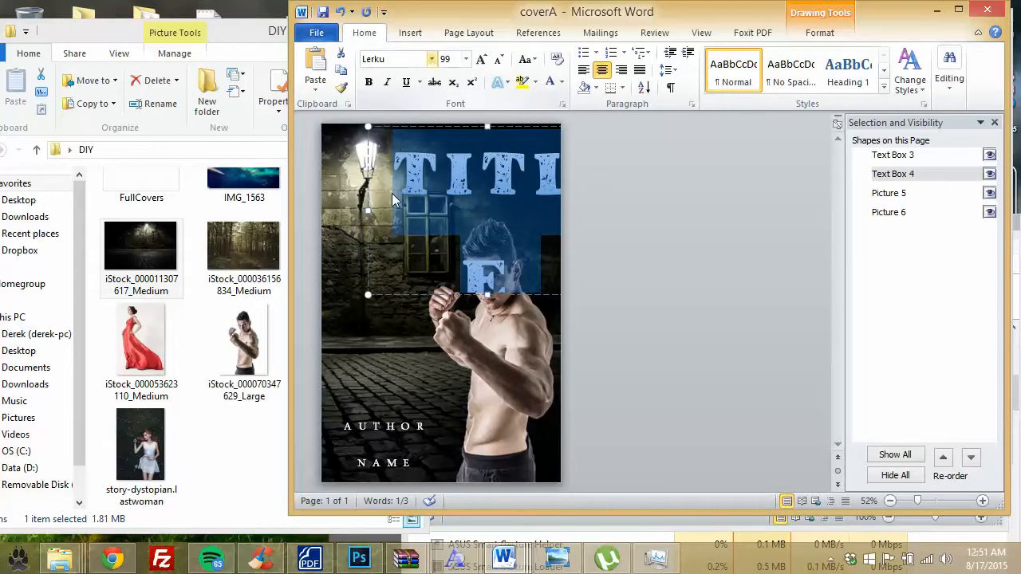
# Step: Switch TITLE to My Puma Oblique and shift its text box slightly left
pyautogui.click(432, 59)
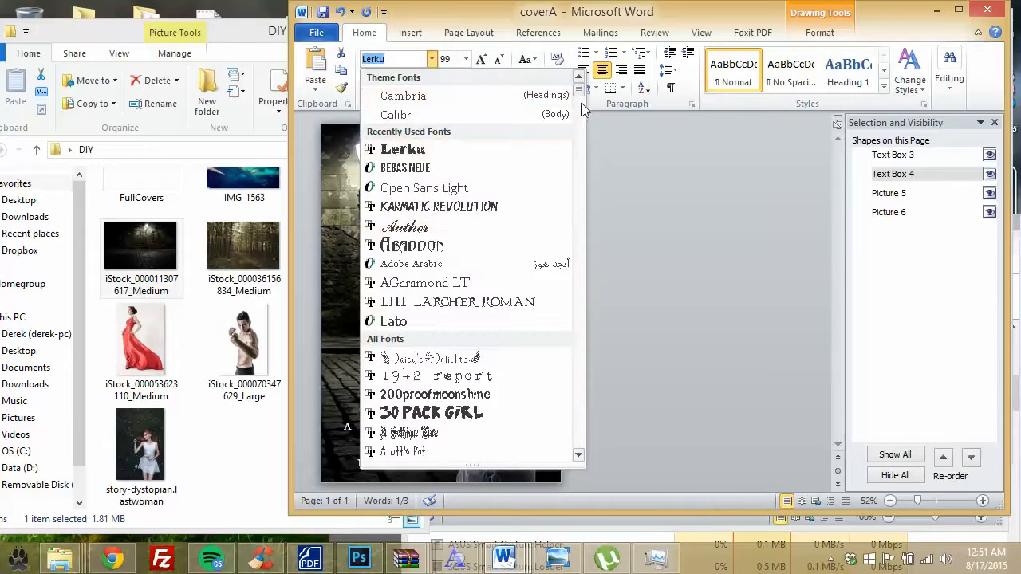
pyautogui.moveTo(580, 91); pyautogui.dragTo(588, 317)
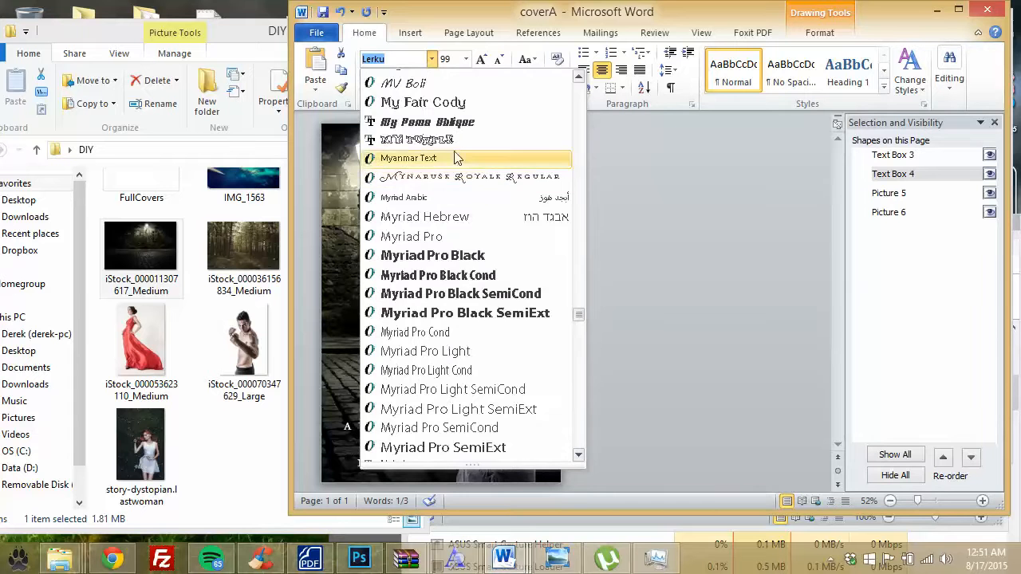
pyautogui.click(429, 122)
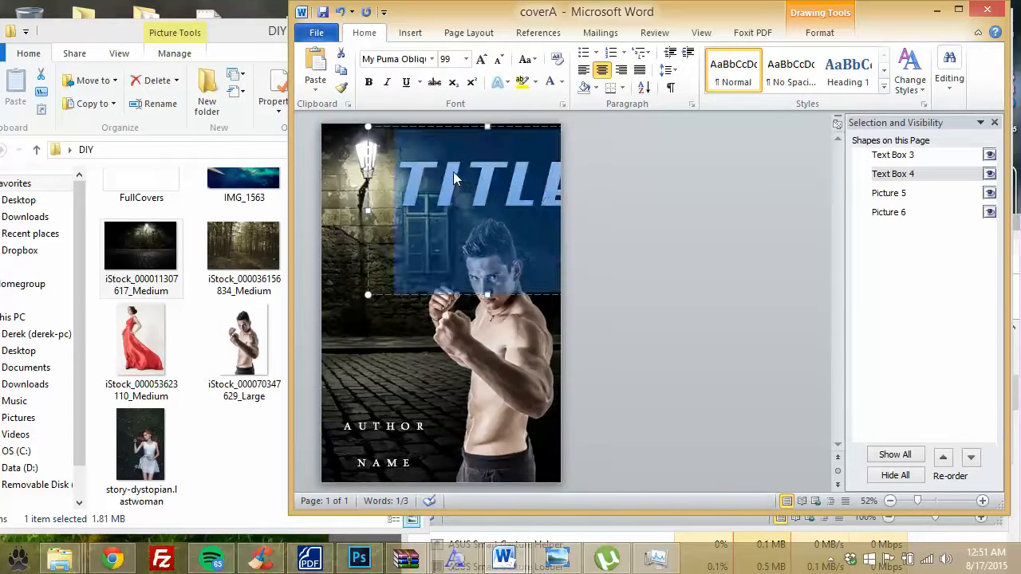
pyautogui.click(453, 172)
pyautogui.moveTo(453, 127); pyautogui.dragTo(435, 127)
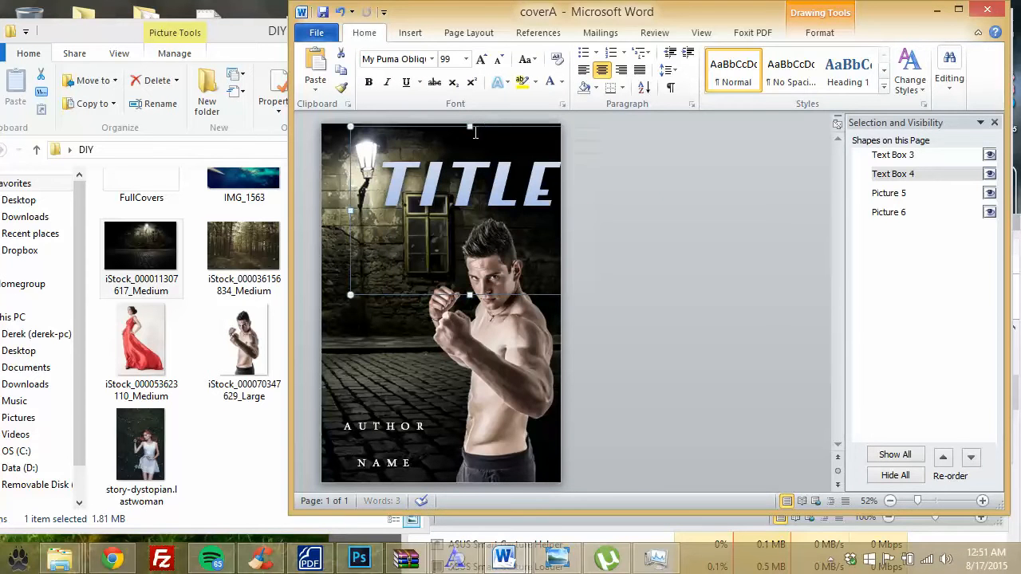
# Step: Set the whole word TITLE in the Anodyne font
pyautogui.click(519, 169)
pyautogui.moveTo(551, 170); pyautogui.dragTo(361, 168)
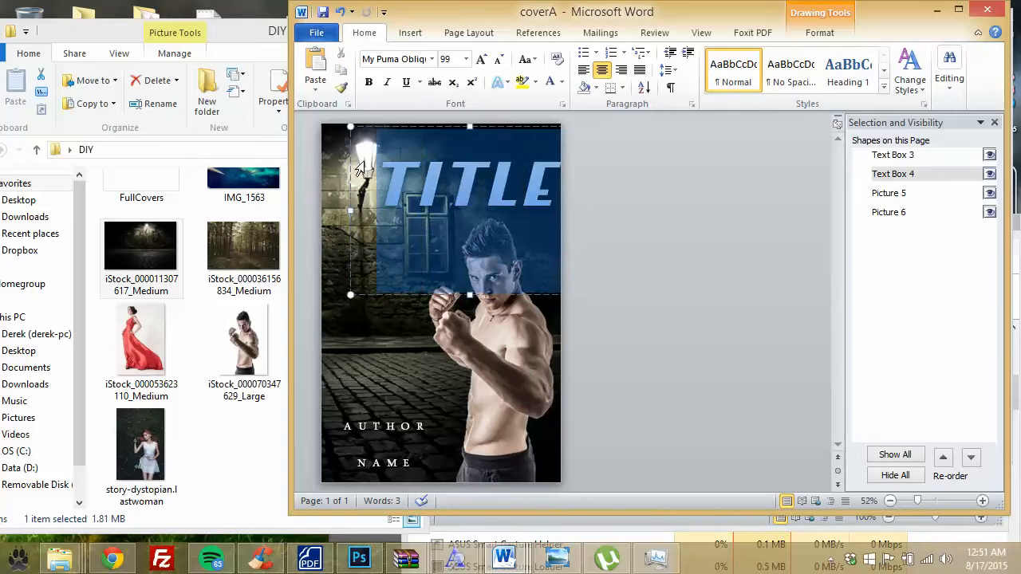
pyautogui.click(432, 59)
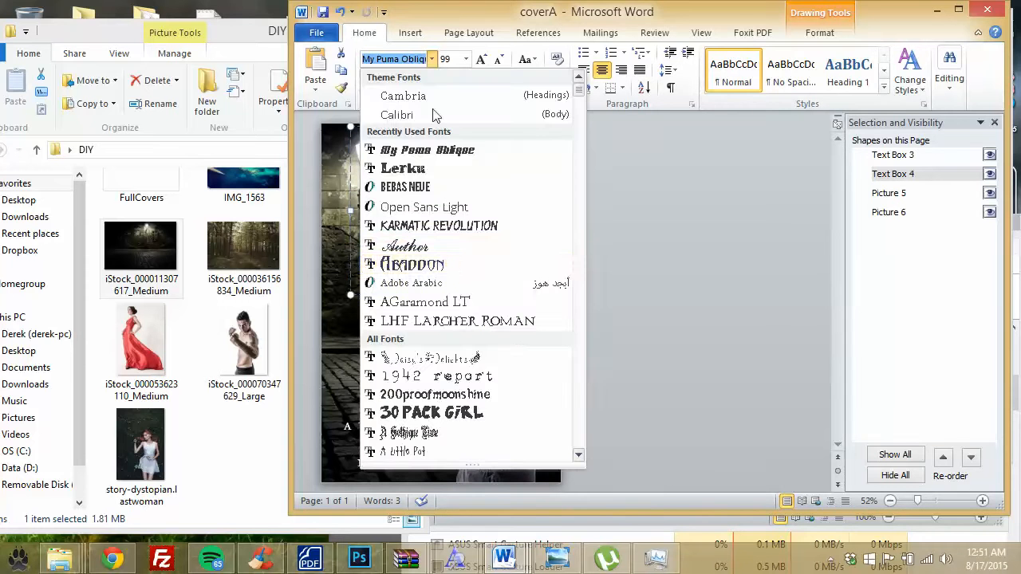
pyautogui.scroll(-15, 483, 365)
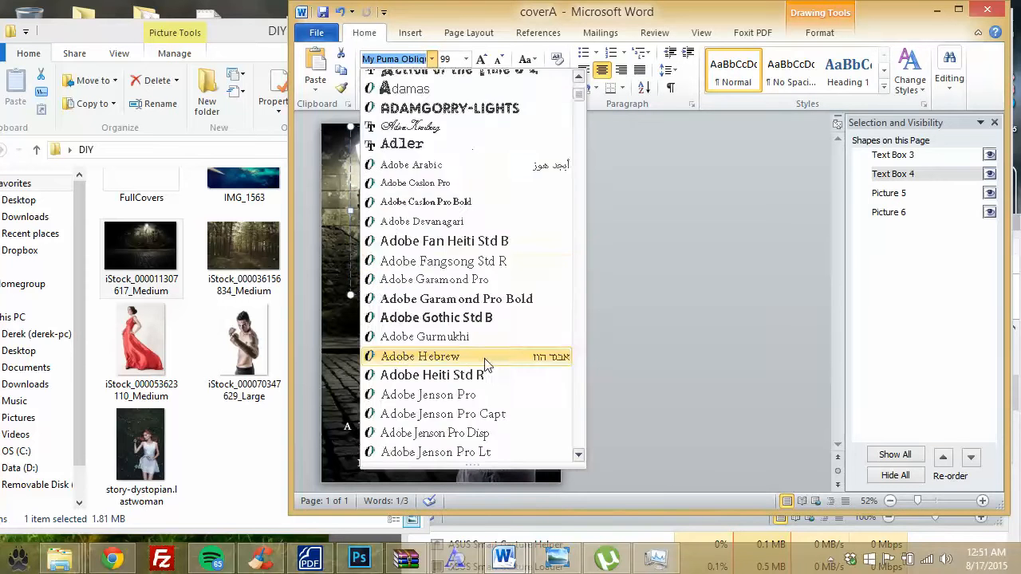
pyautogui.scroll(-10, 484, 364)
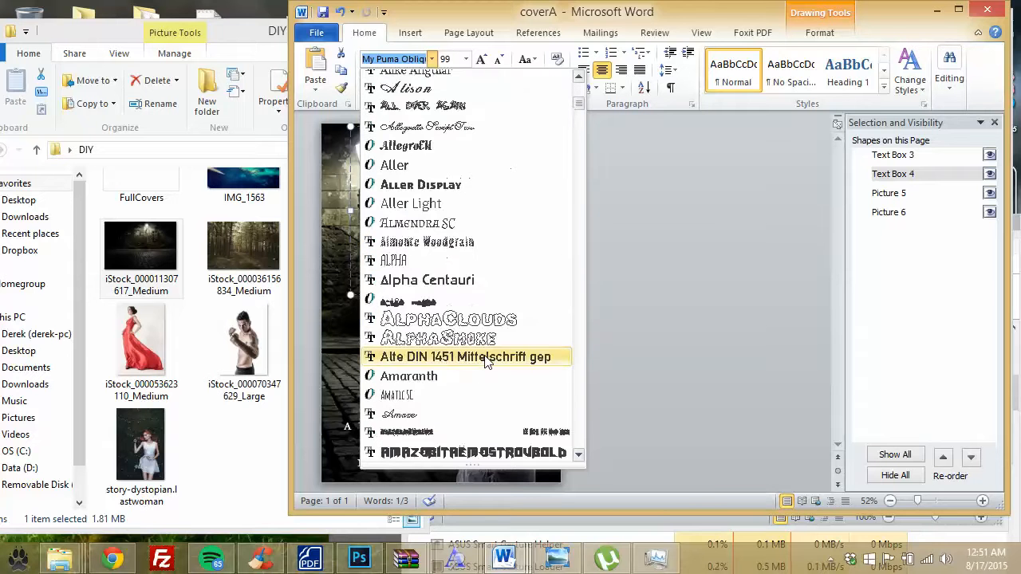
pyautogui.scroll(-3, 487, 360)
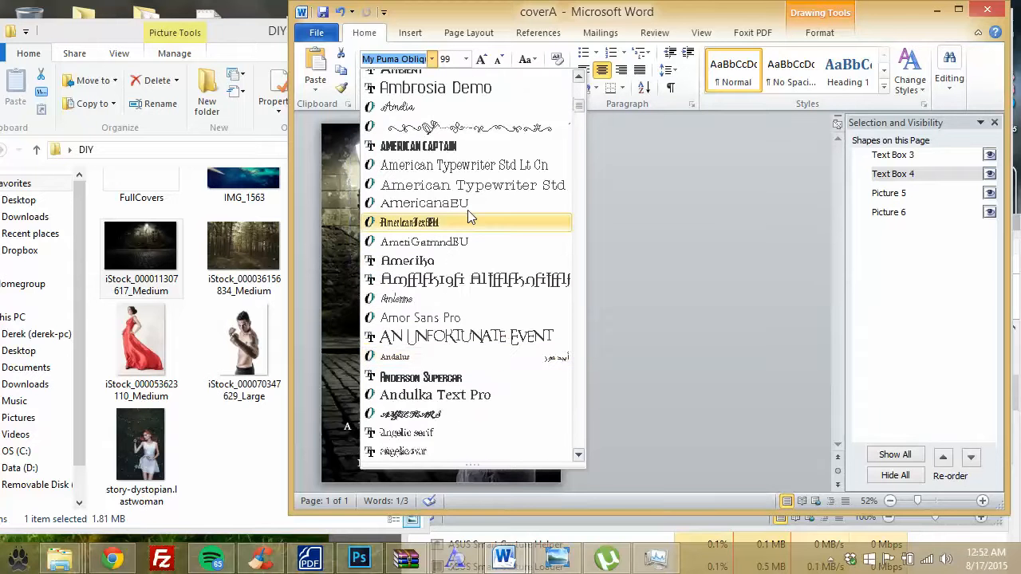
pyautogui.scroll(-3, 472, 271)
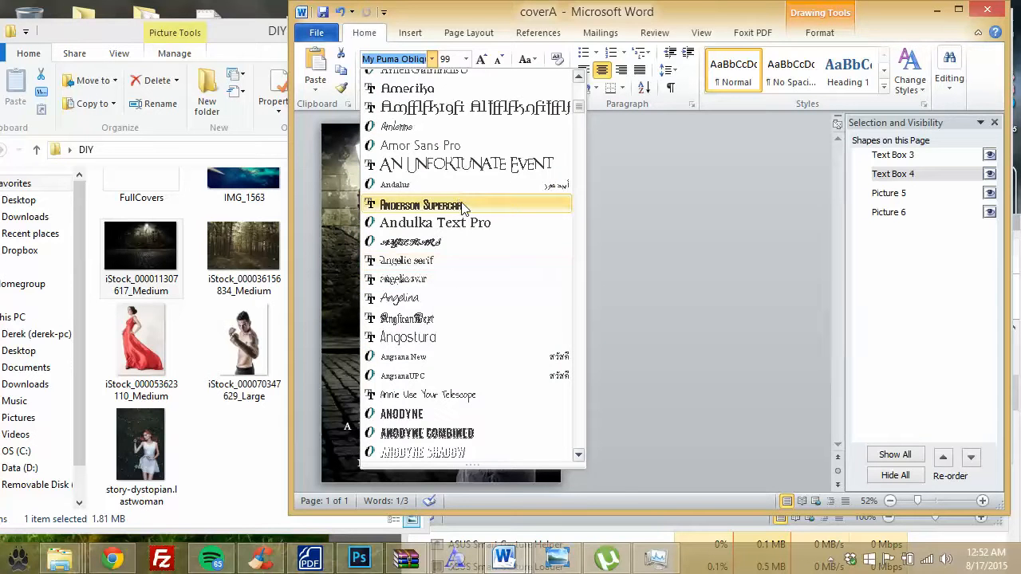
pyautogui.scroll(-3, 471, 306)
pyautogui.click(458, 250)
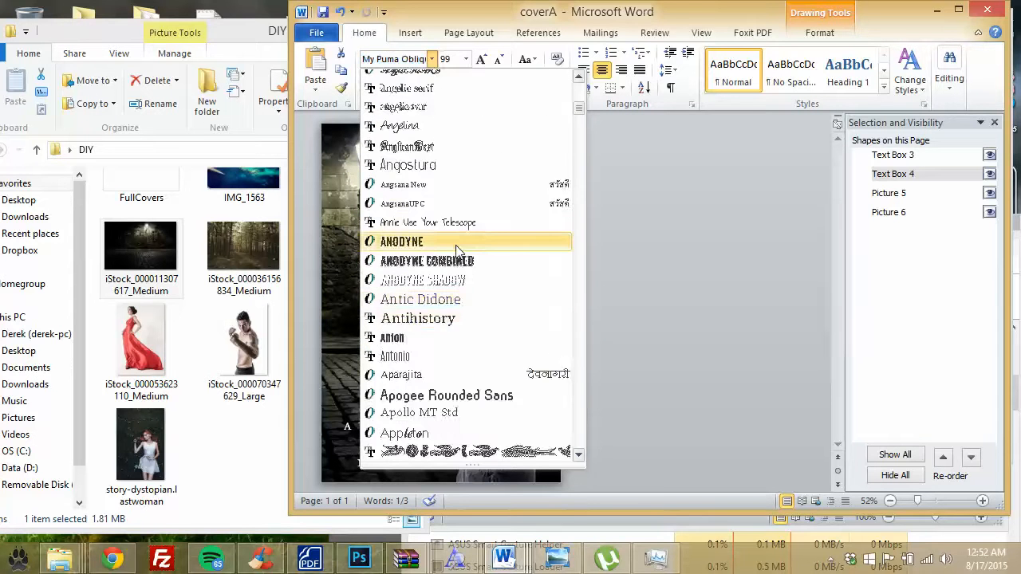
pyautogui.click(464, 167)
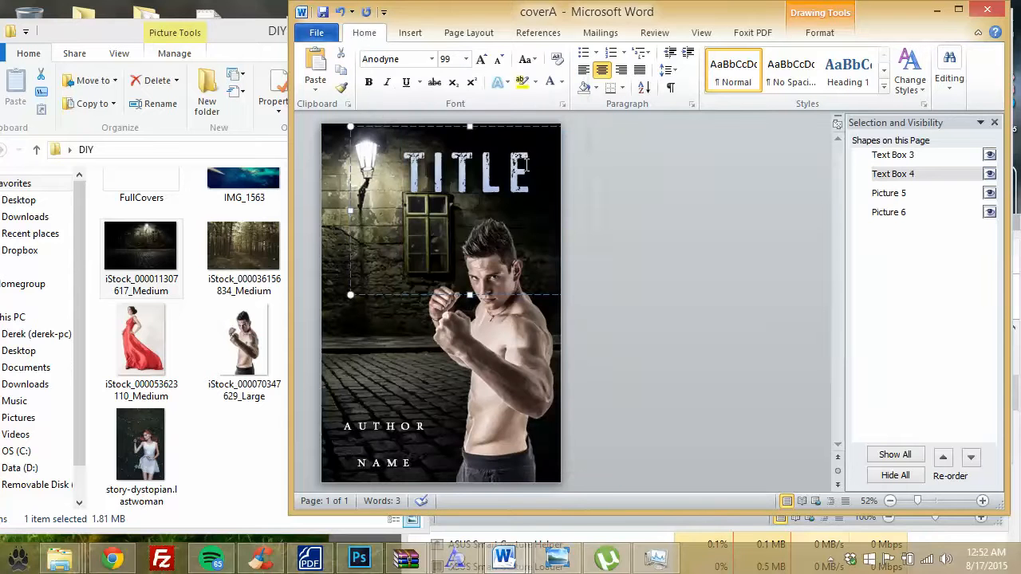
# Step: Remove the gradient from TITLE's font colour and set it to the White theme colour
pyautogui.moveTo(528, 165); pyautogui.dragTo(385, 163)
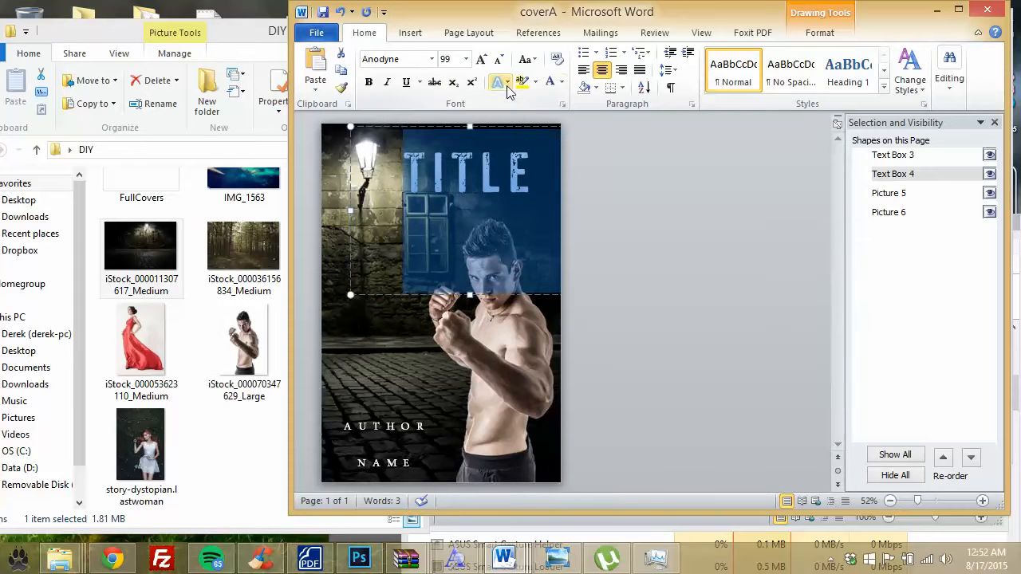
pyautogui.click(561, 83)
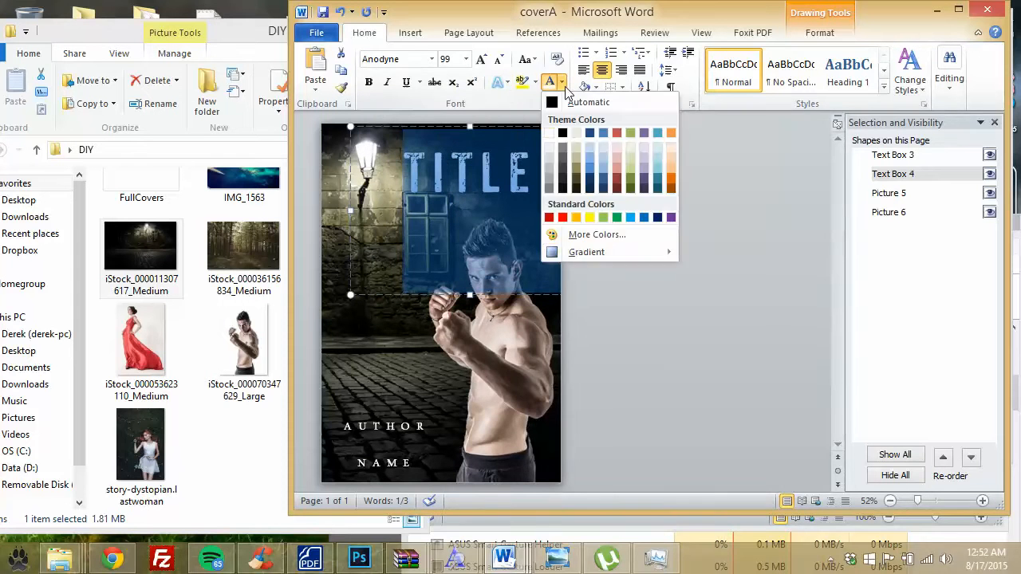
pyautogui.moveTo(578, 252)
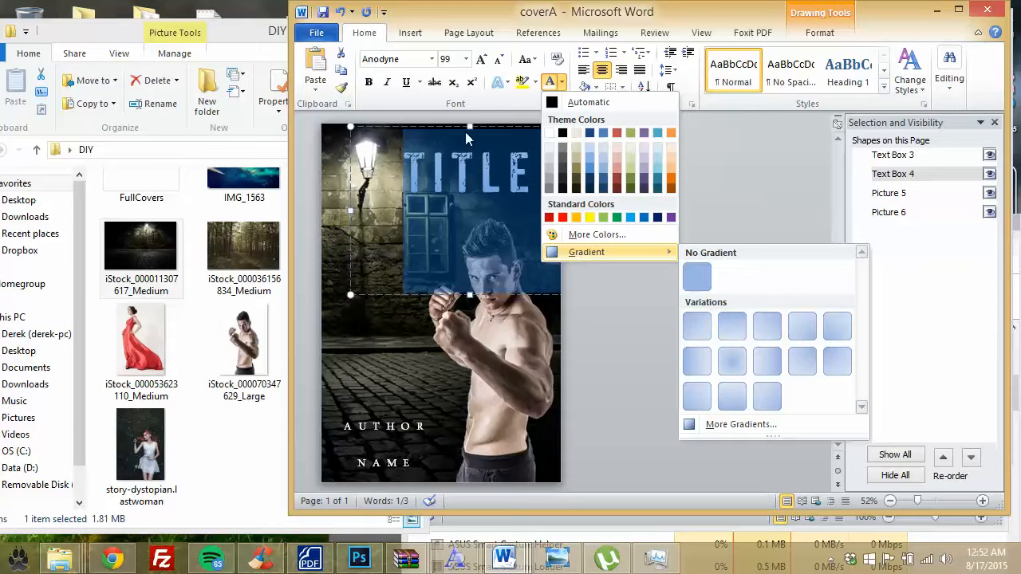
pyautogui.click(700, 281)
pyautogui.click(563, 83)
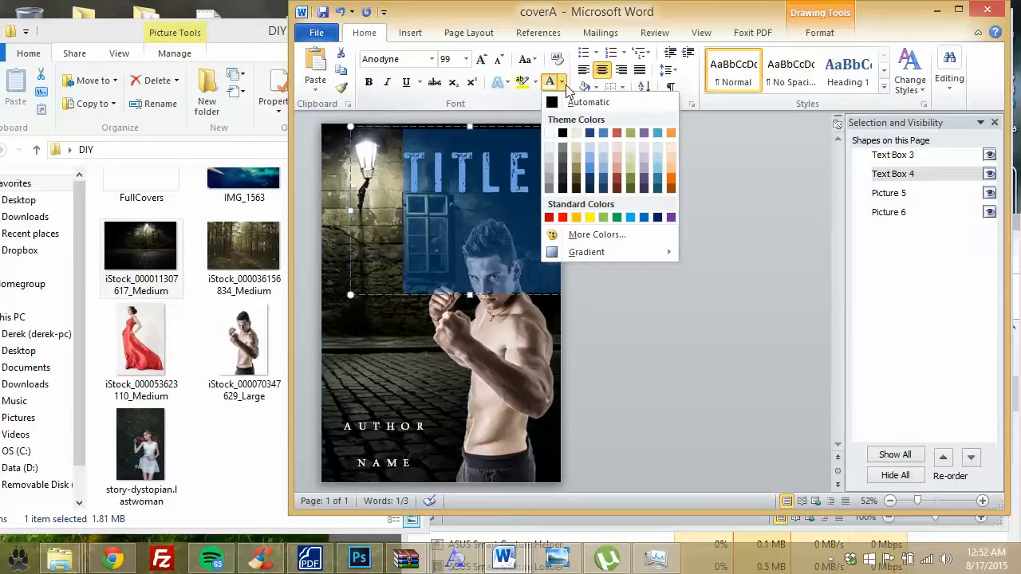
pyautogui.click(549, 134)
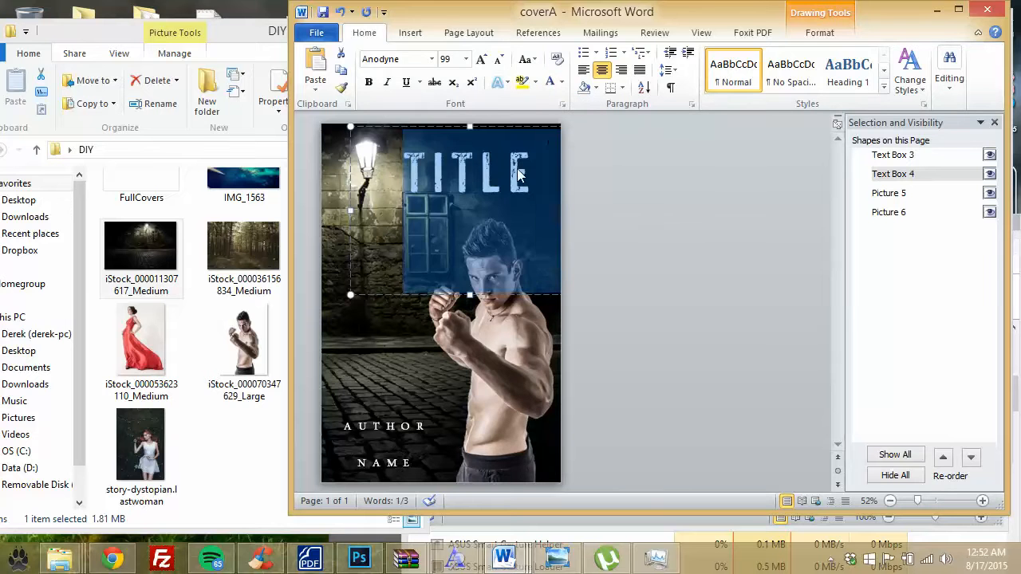
pyautogui.click(519, 176)
pyautogui.click(513, 130)
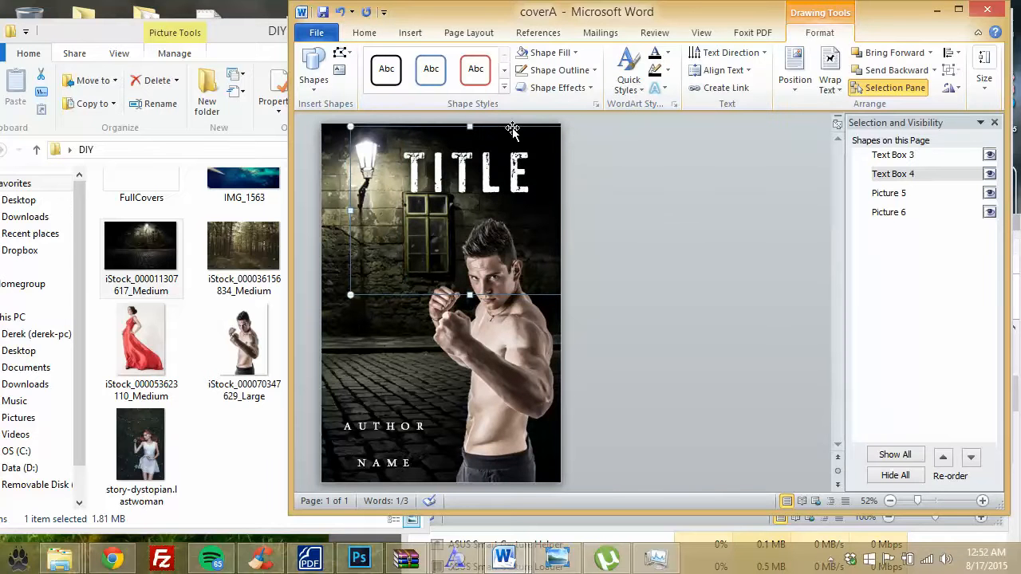
pyautogui.click(574, 53)
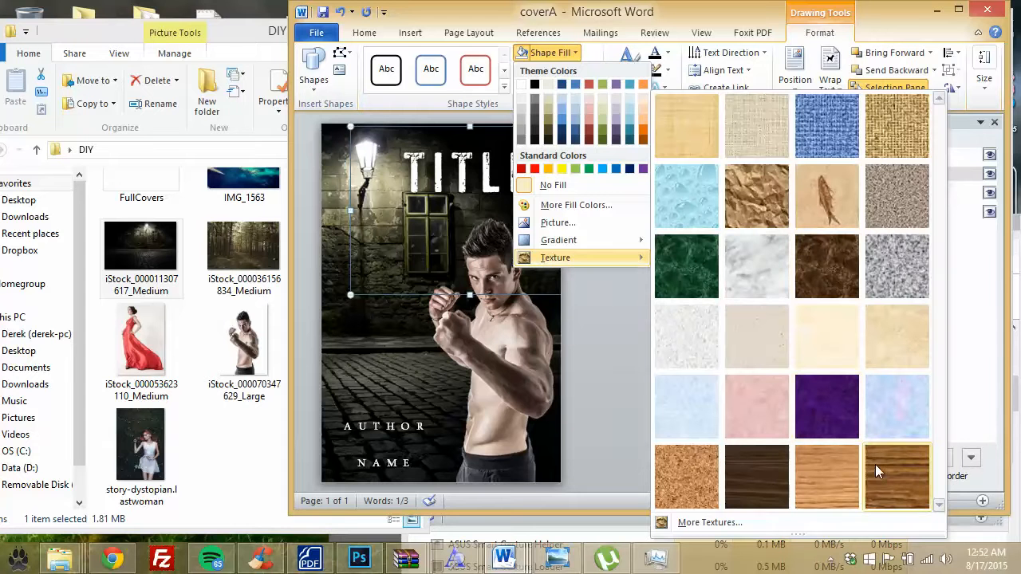
pyautogui.click(728, 522)
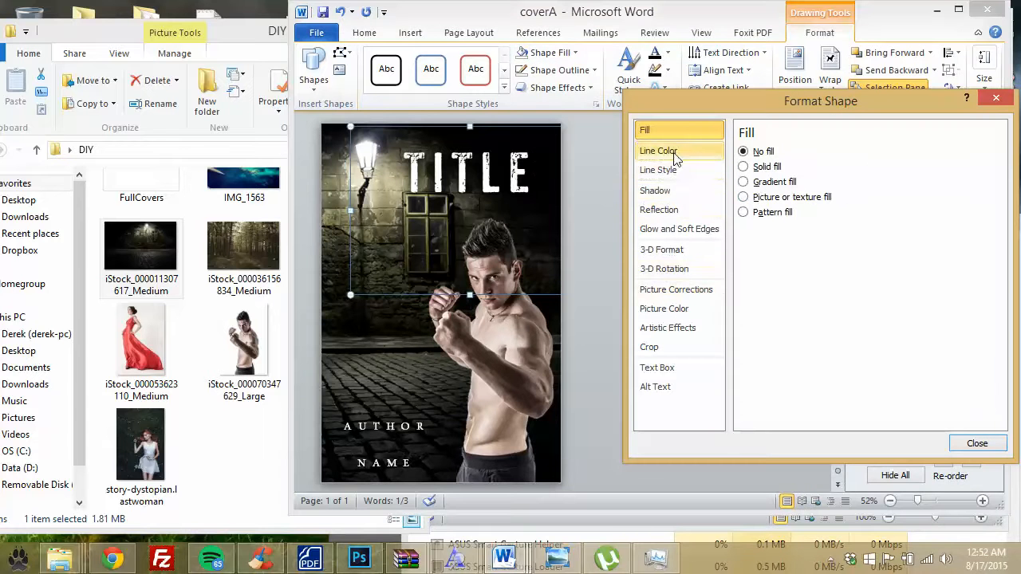
pyautogui.click(744, 167)
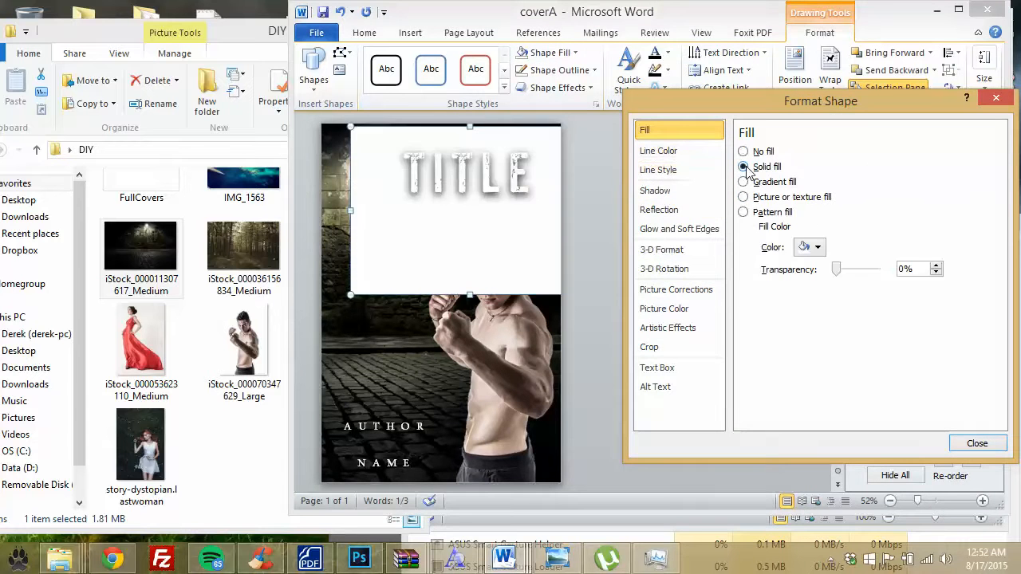
pyautogui.click(743, 152)
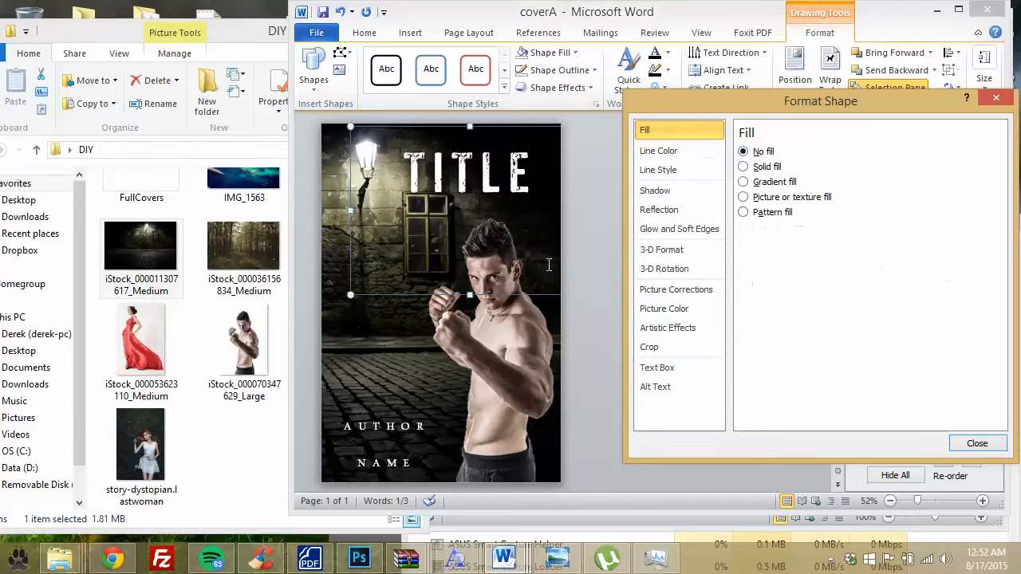
pyautogui.click(674, 152)
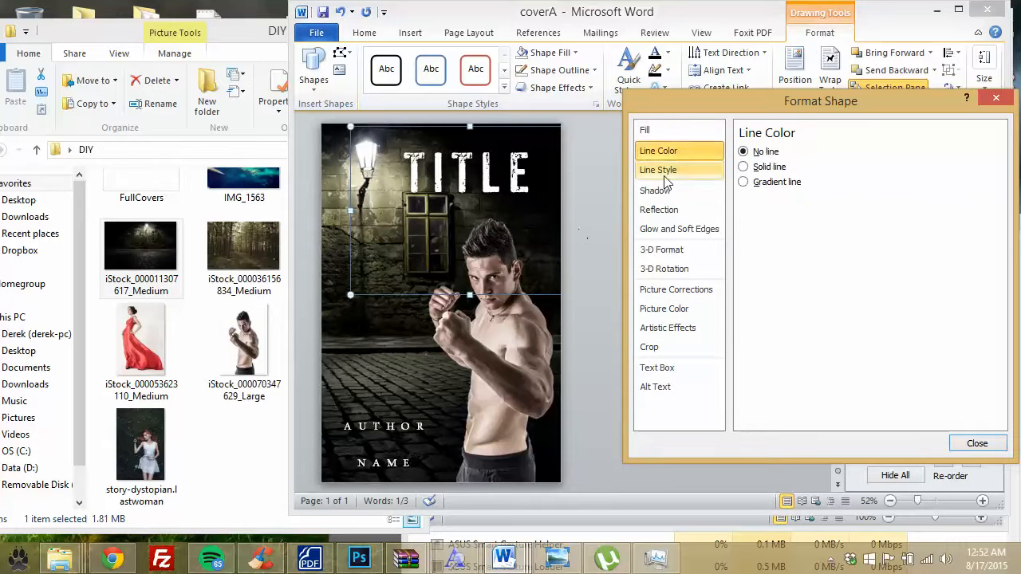
pyautogui.click(669, 175)
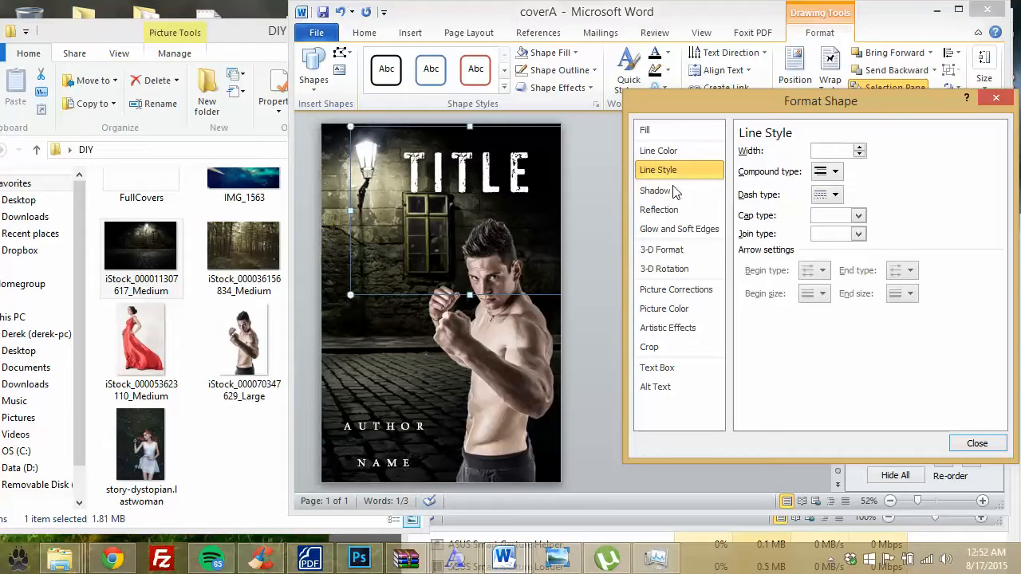
pyautogui.click(678, 229)
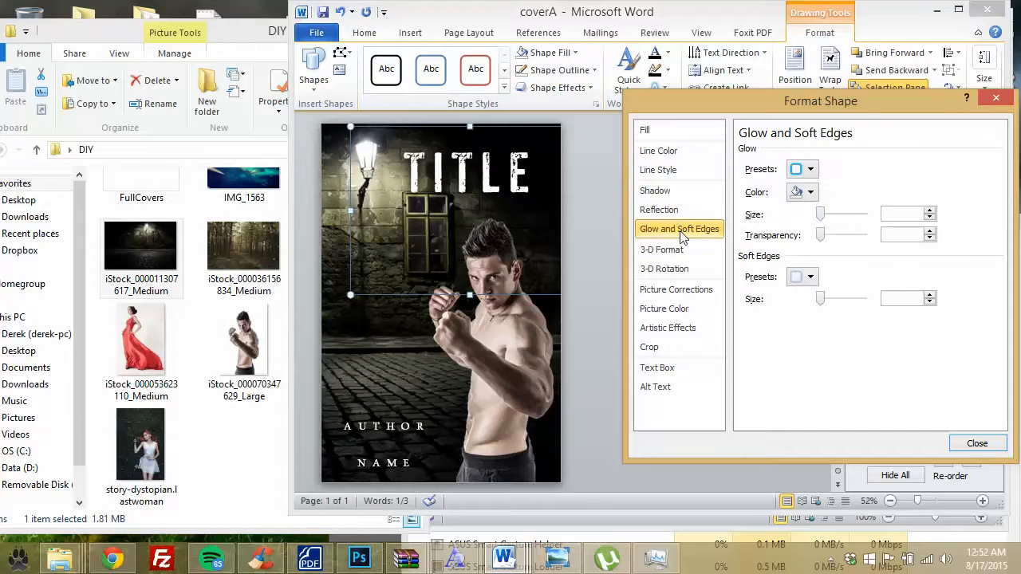
pyautogui.click(850, 215)
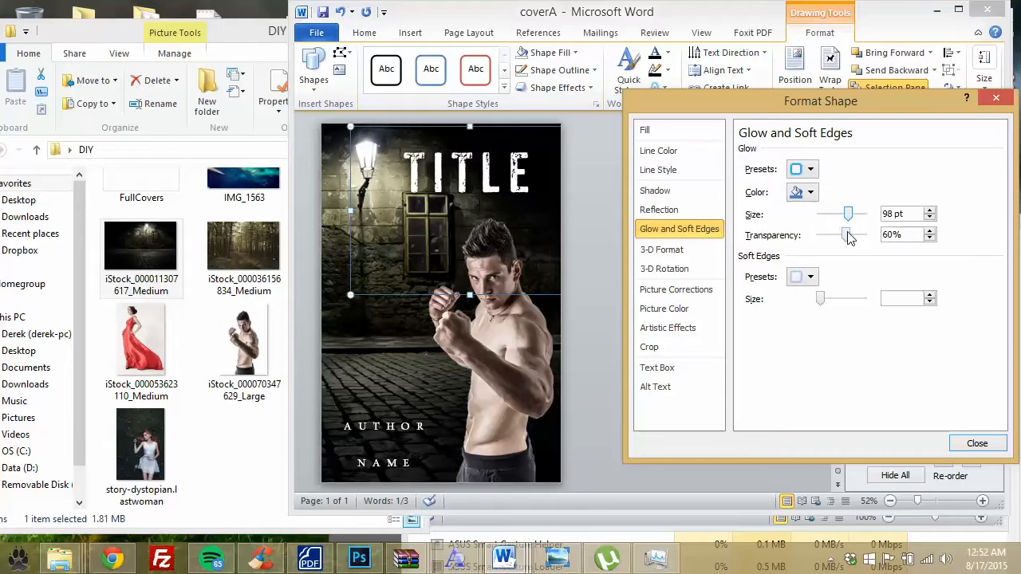
pyautogui.click(681, 252)
pyautogui.click(683, 271)
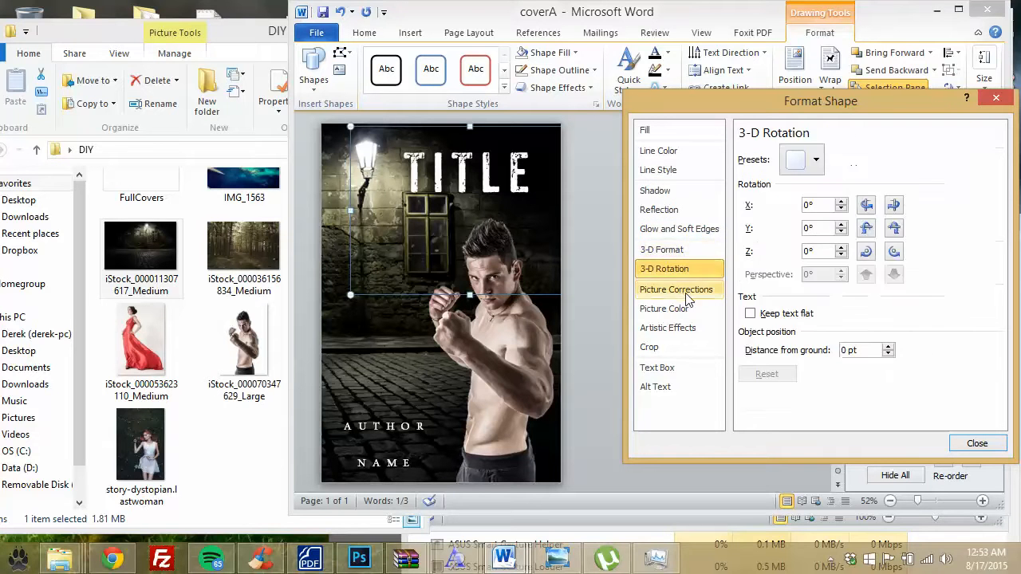
pyautogui.click(678, 290)
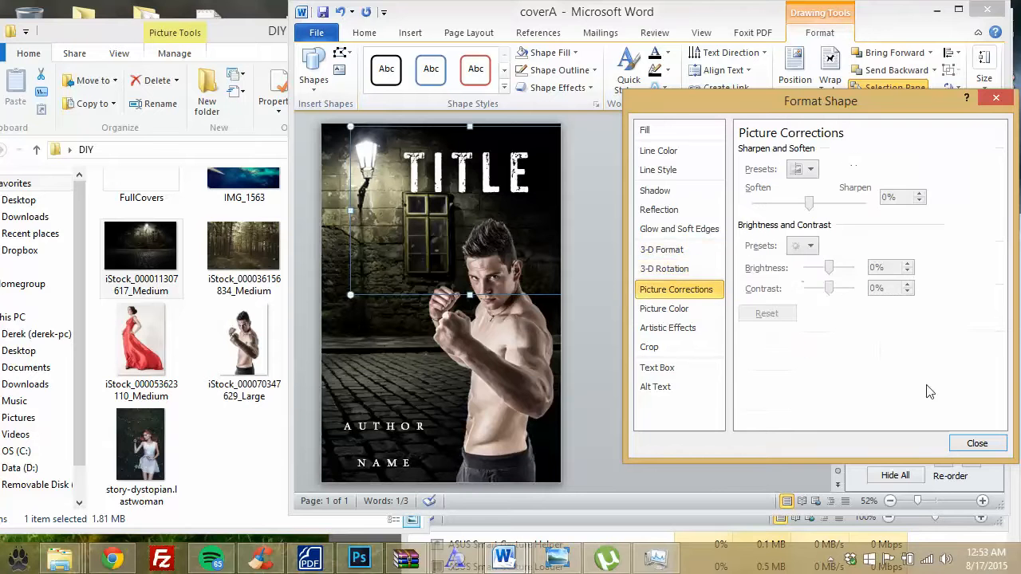
pyautogui.click(979, 443)
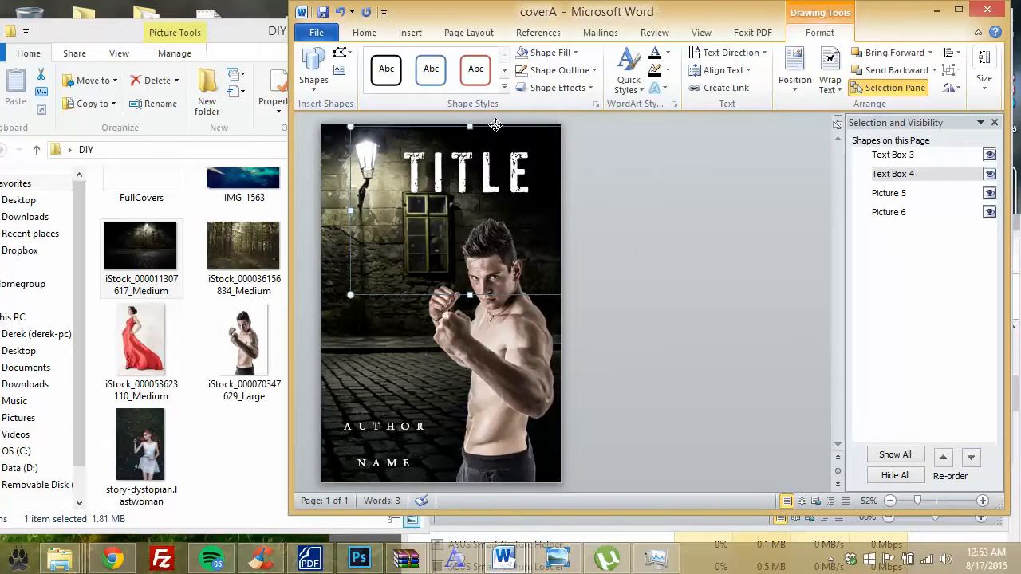
# Step: Enlarge TITLE to 130 pt, move it up and left, and select the AUTHOR NAME text
pyautogui.moveTo(496, 126); pyautogui.dragTo(516, 119)
pyautogui.moveTo(551, 157); pyautogui.dragTo(399, 156)
pyautogui.click(363, 32)
pyautogui.click(450, 60)
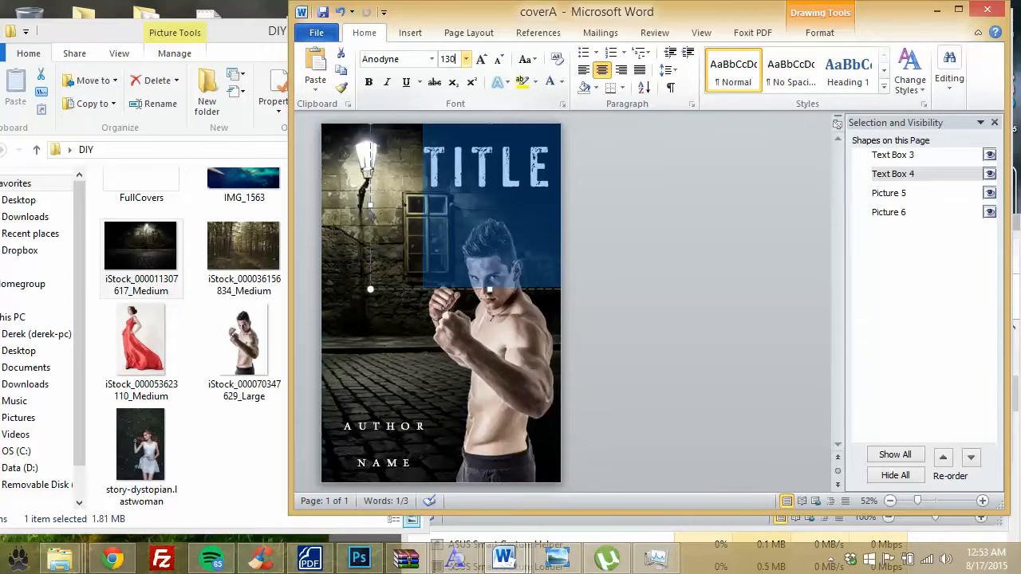
pyautogui.click(454, 201)
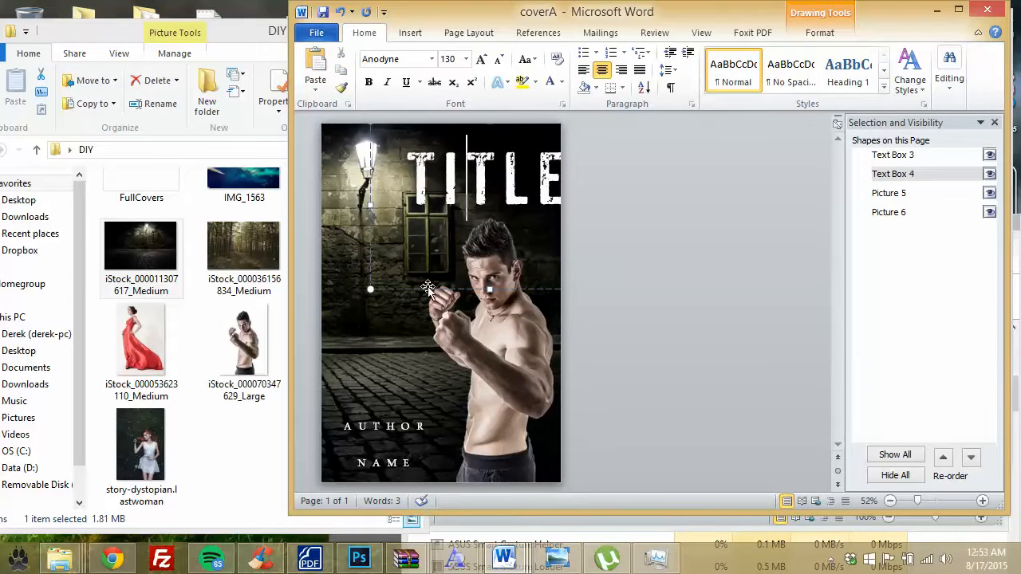
pyautogui.moveTo(424, 288); pyautogui.dragTo(408, 271)
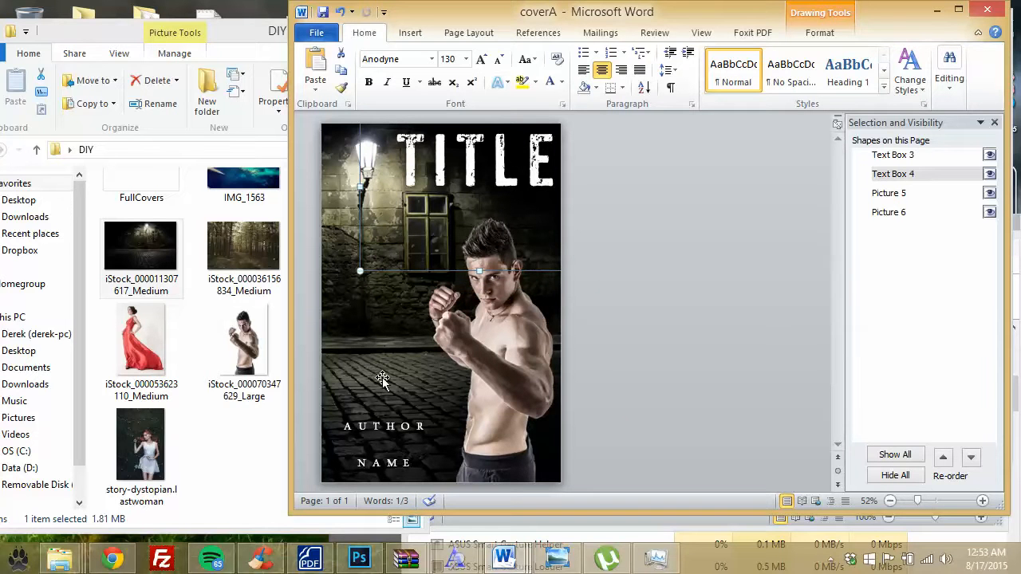
pyautogui.click(396, 429)
pyautogui.moveTo(415, 466); pyautogui.dragTo(291, 397)
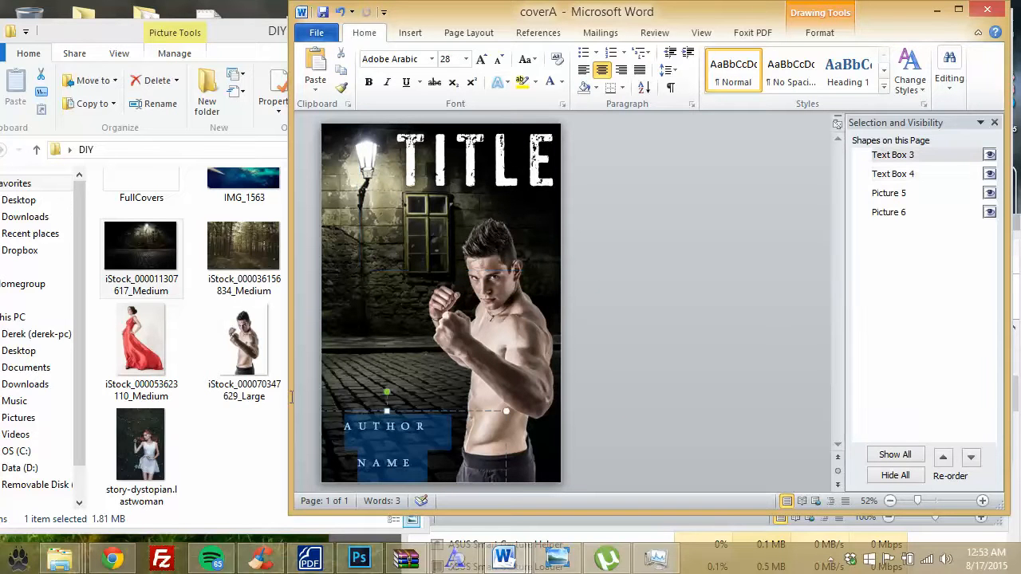
# Step: Browse the font list for an author font, closing it without choosing one
pyautogui.click(432, 59)
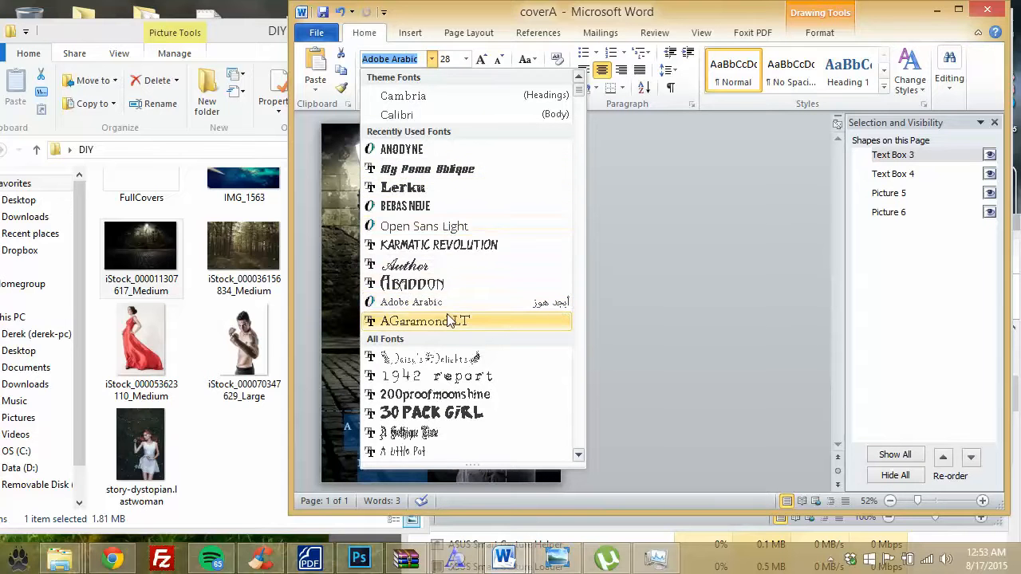
pyautogui.scroll(-2, 450, 321)
pyautogui.scroll(-1, 447, 328)
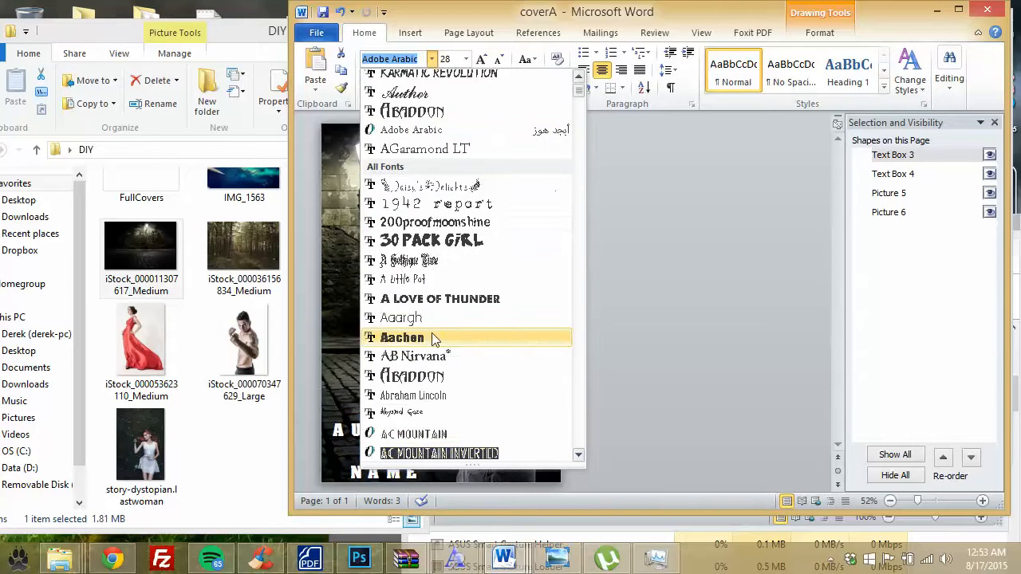
pyautogui.scroll(-3, 434, 338)
pyautogui.scroll(-1, 445, 338)
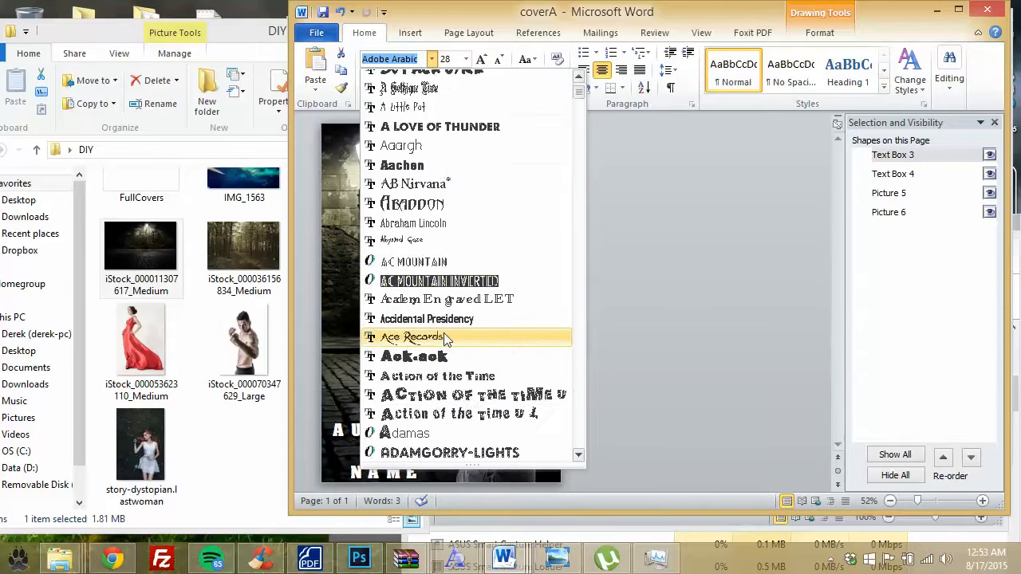
pyautogui.scroll(-3, 458, 339)
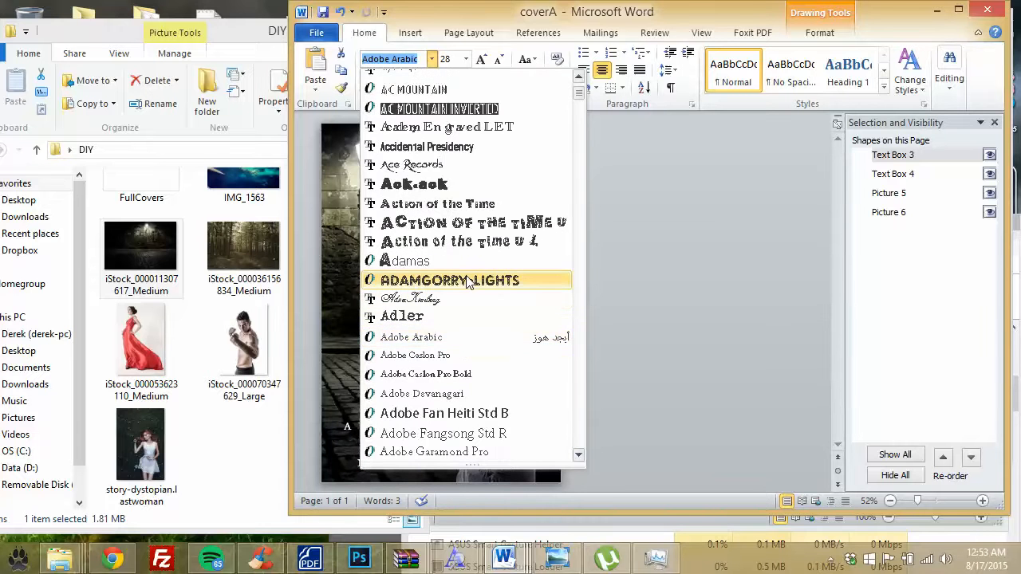
pyautogui.scroll(-2, 467, 291)
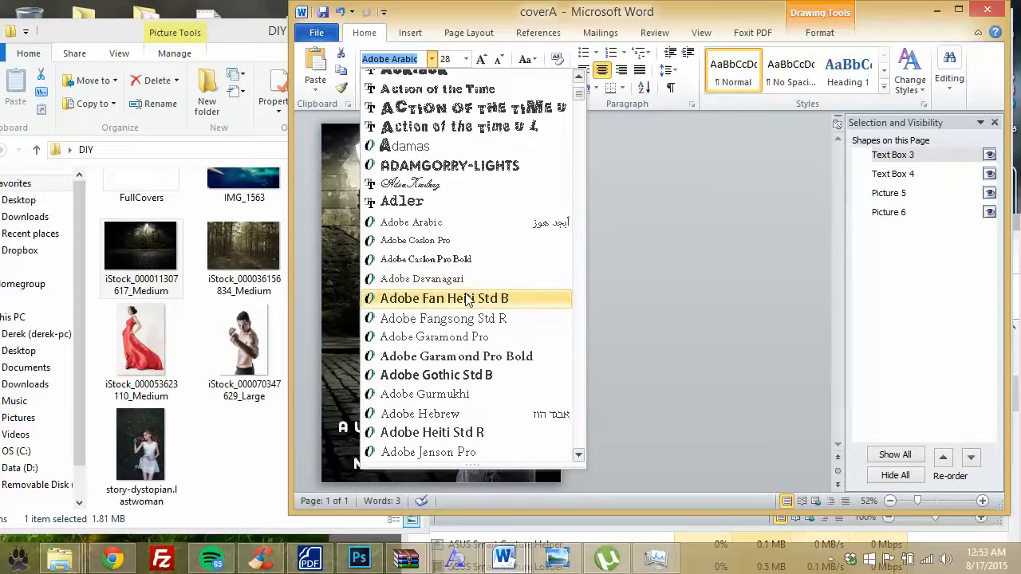
pyautogui.scroll(-3, 469, 295)
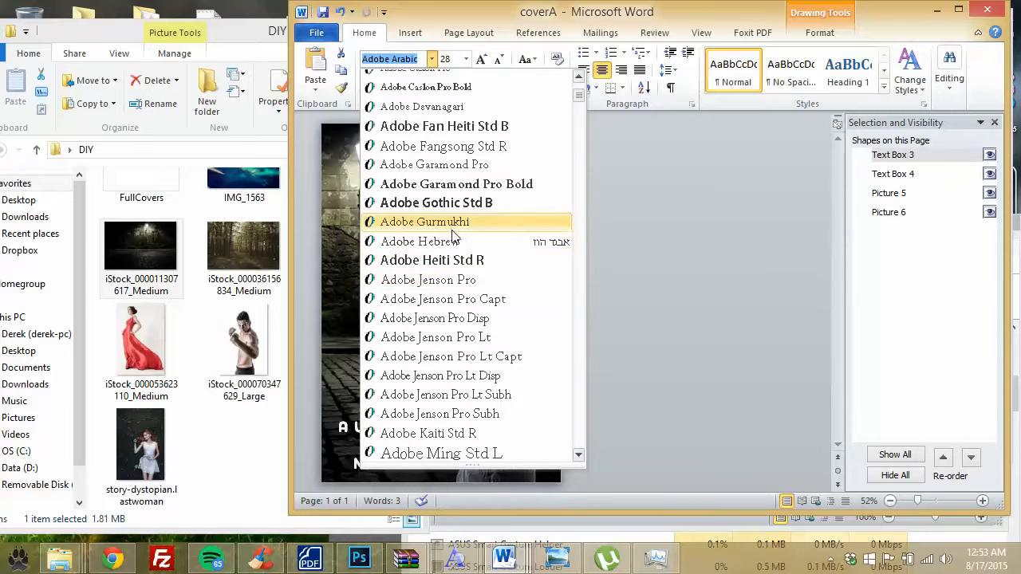
pyautogui.scroll(-6, 453, 243)
pyautogui.scroll(1, 453, 242)
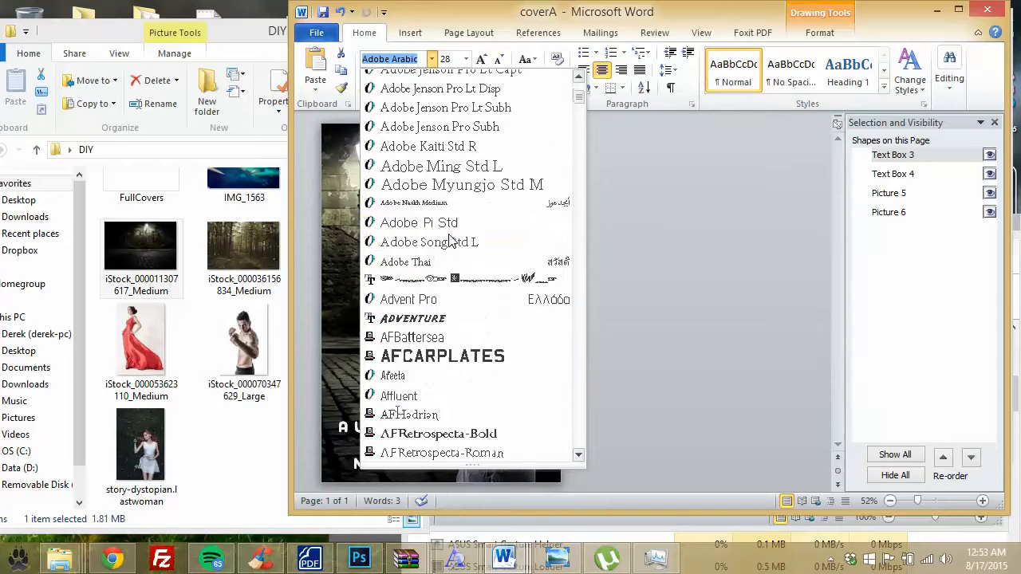
pyautogui.scroll(1, 453, 242)
pyautogui.scroll(-5, 452, 243)
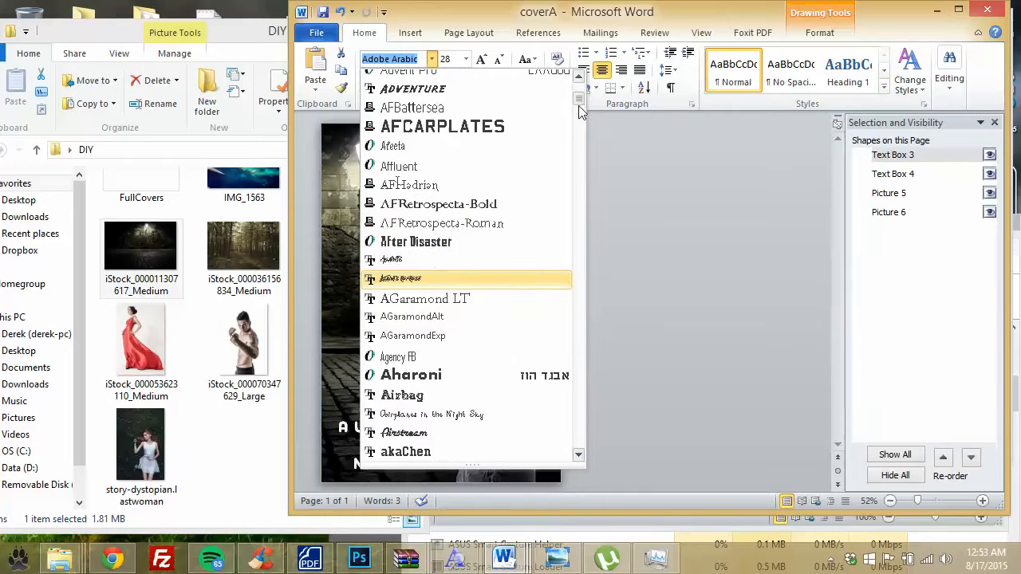
pyautogui.moveTo(576, 127); pyautogui.dragTo(577, 166)
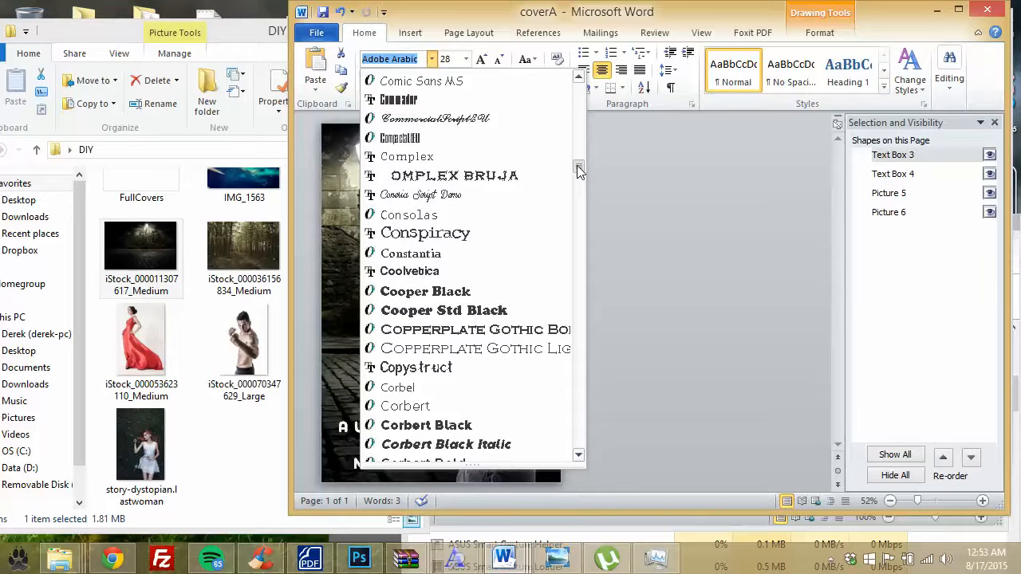
pyautogui.moveTo(576, 165); pyautogui.dragTo(577, 165)
pyautogui.moveTo(578, 165); pyautogui.dragTo(578, 172)
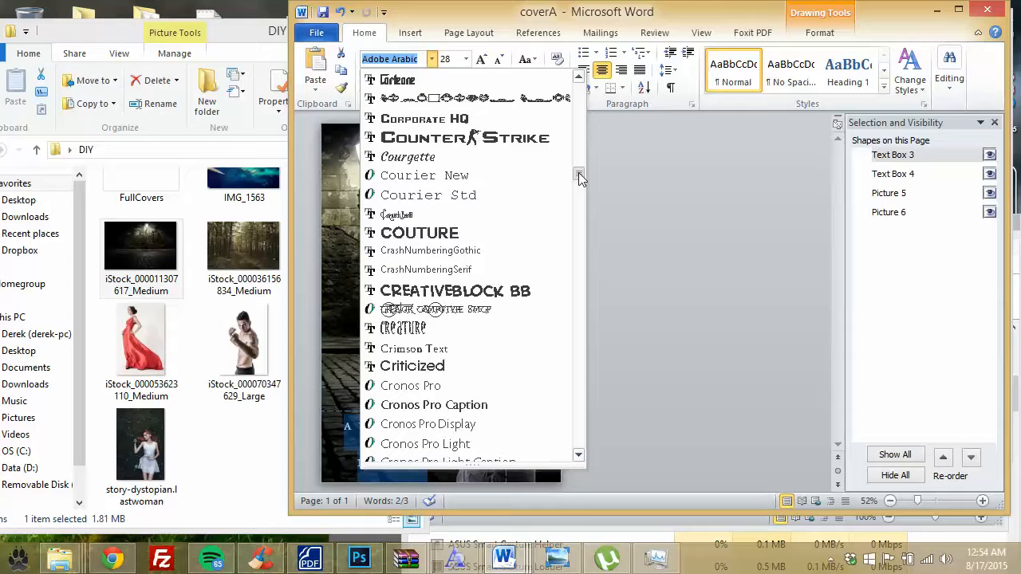
pyautogui.moveTo(578, 172); pyautogui.dragTo(580, 183)
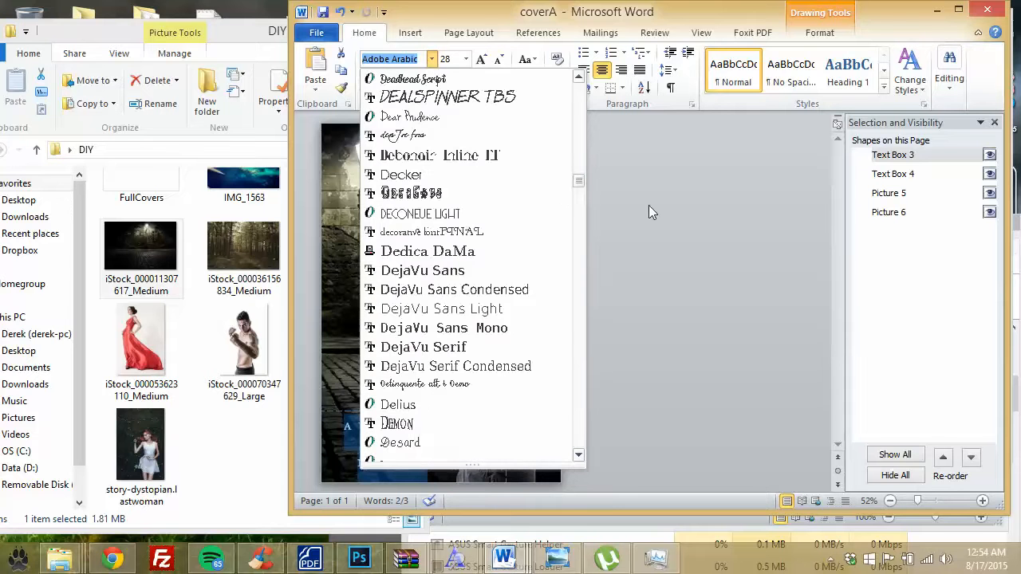
pyautogui.click(646, 190)
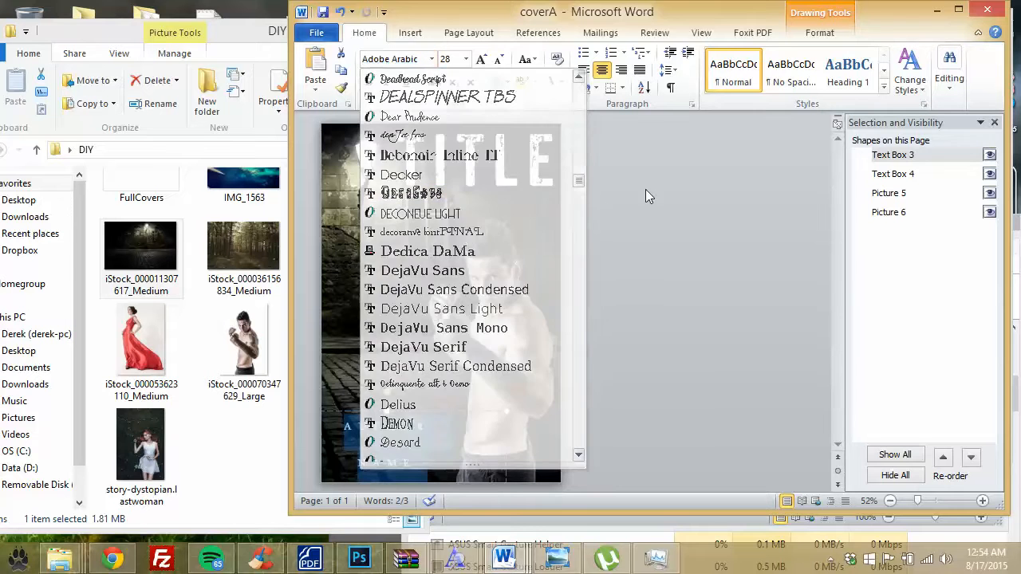
# Step: Nudge the TITLE text box slightly down
pyautogui.click(432, 255)
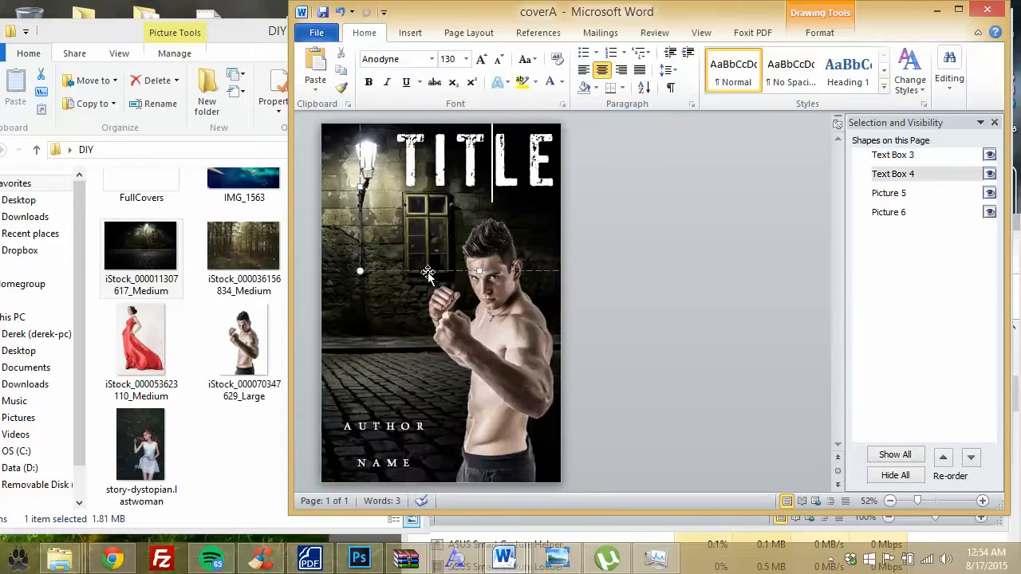
pyautogui.click(376, 297)
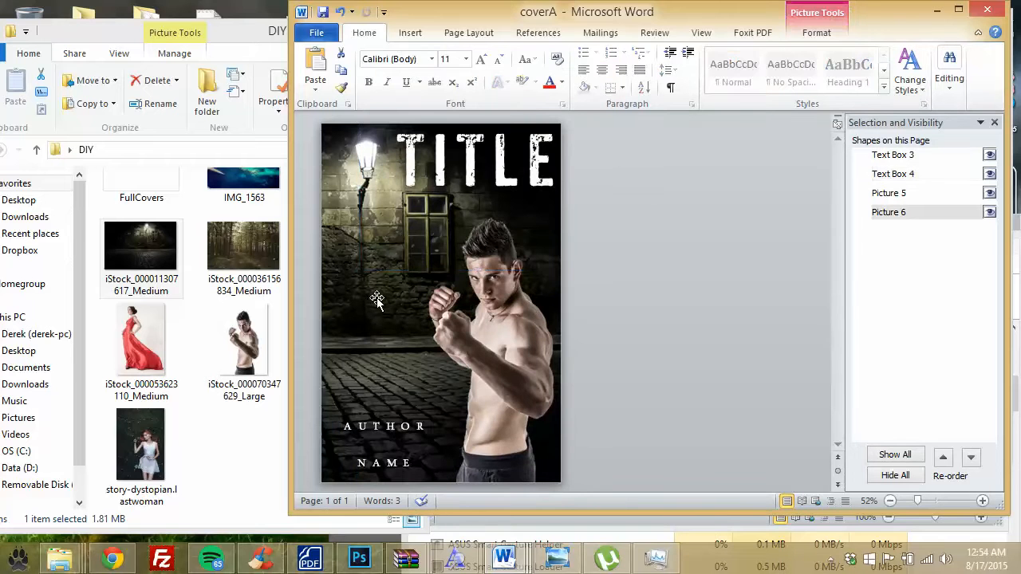
pyautogui.click(533, 174)
pyautogui.moveTo(537, 269); pyautogui.dragTo(540, 287)
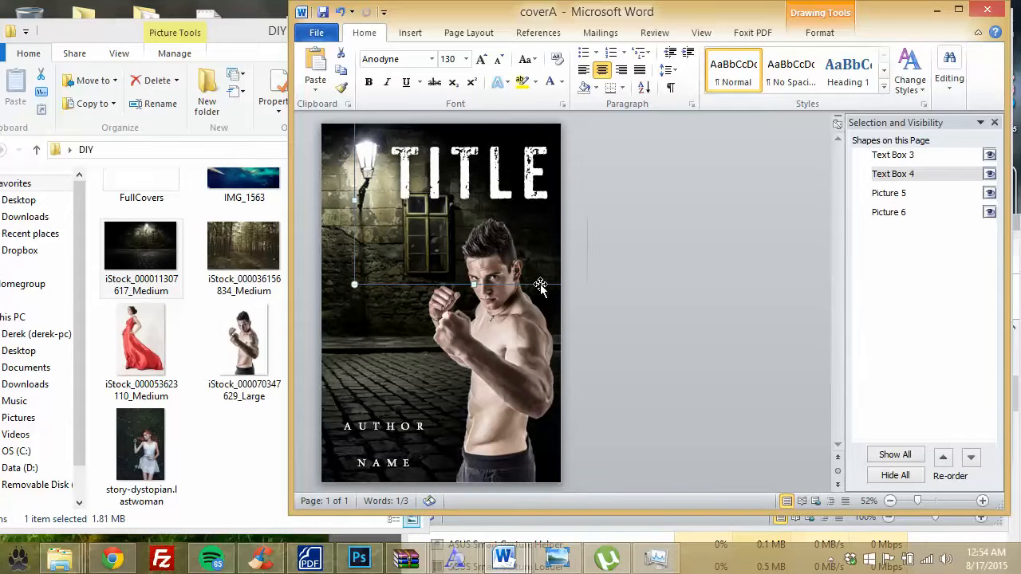
pyautogui.click(633, 271)
# Step: Set AUTHOR NAME in Open Sans Light and move it higher on the cover
pyautogui.click(402, 426)
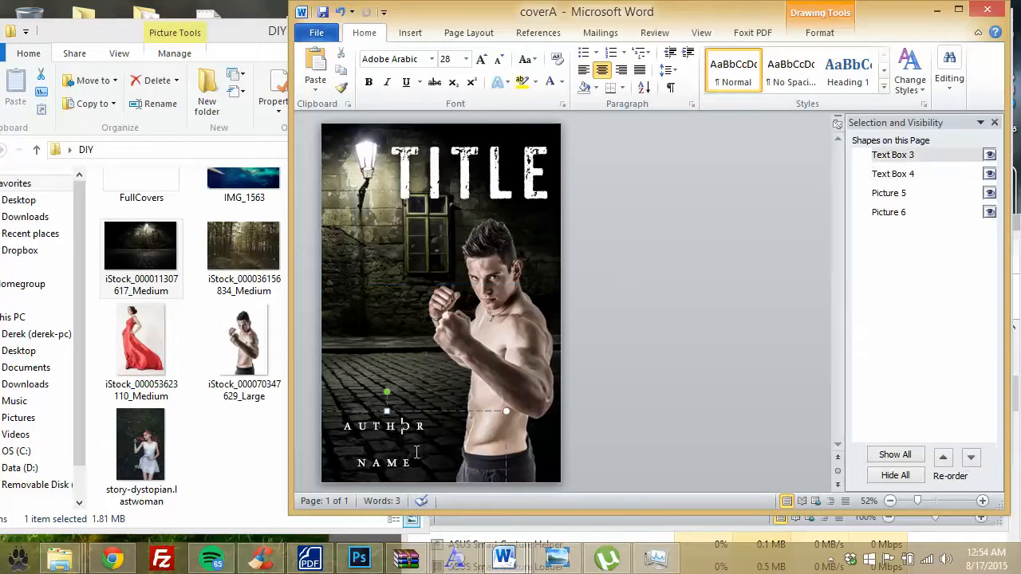
pyautogui.moveTo(422, 465); pyautogui.dragTo(325, 323)
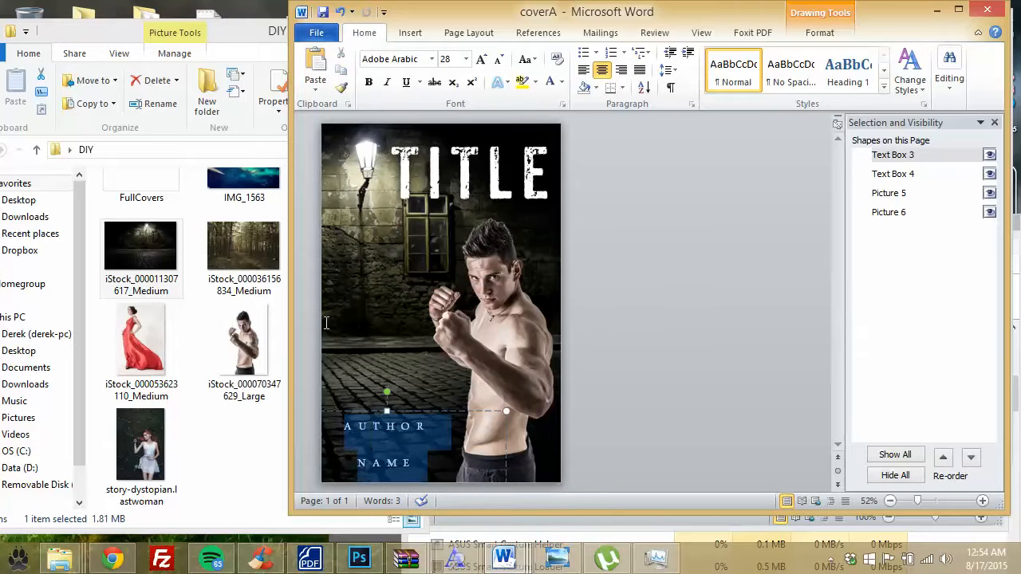
pyautogui.click(432, 59)
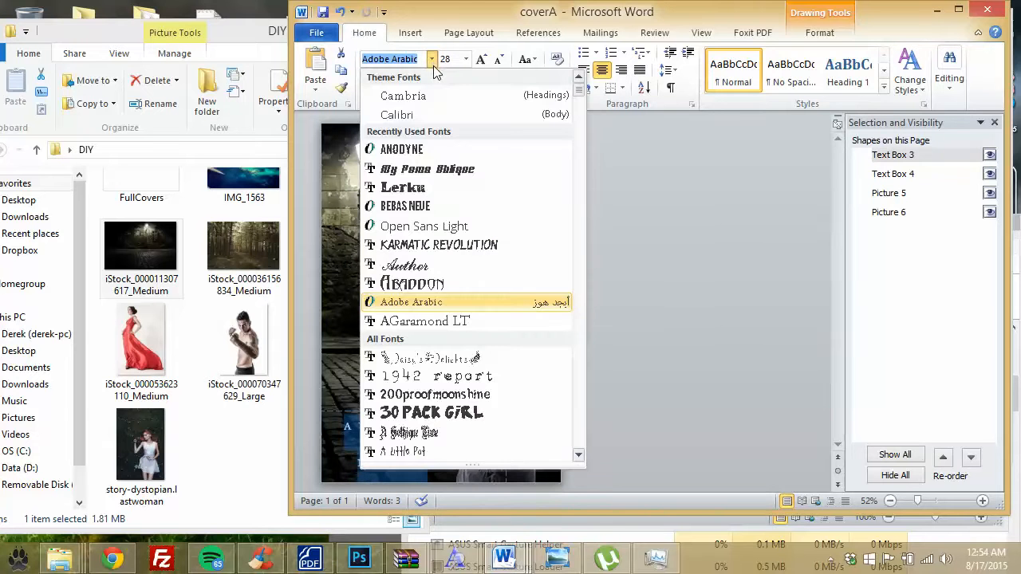
pyautogui.click(423, 226)
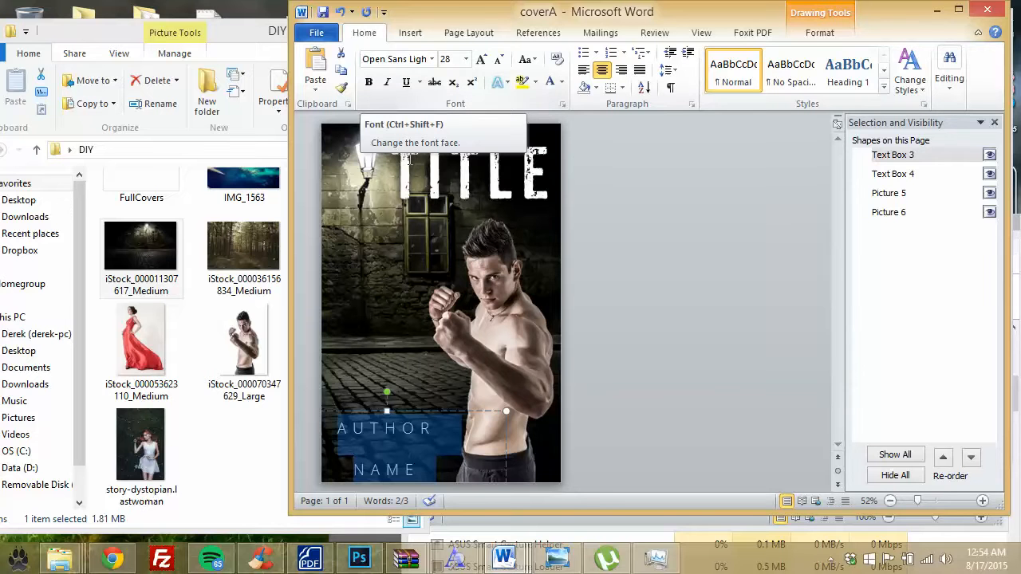
pyautogui.click(415, 449)
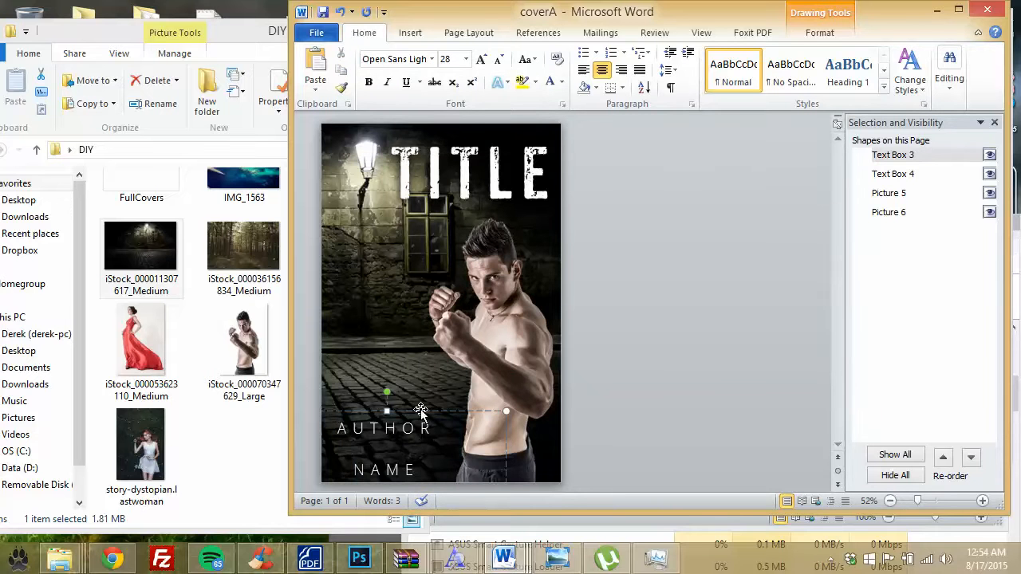
pyautogui.moveTo(415, 411); pyautogui.dragTo(415, 372)
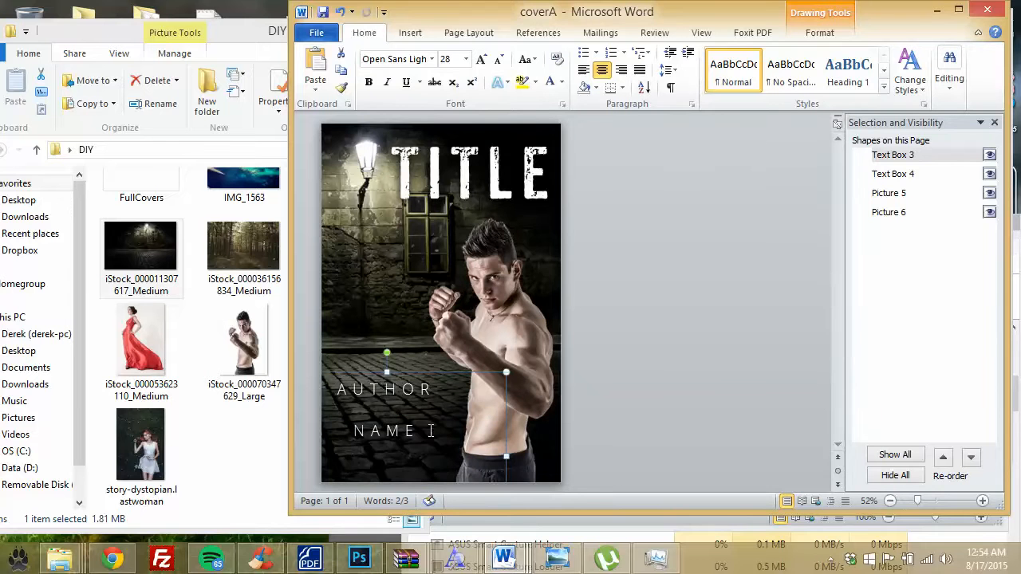
pyautogui.click(335, 428)
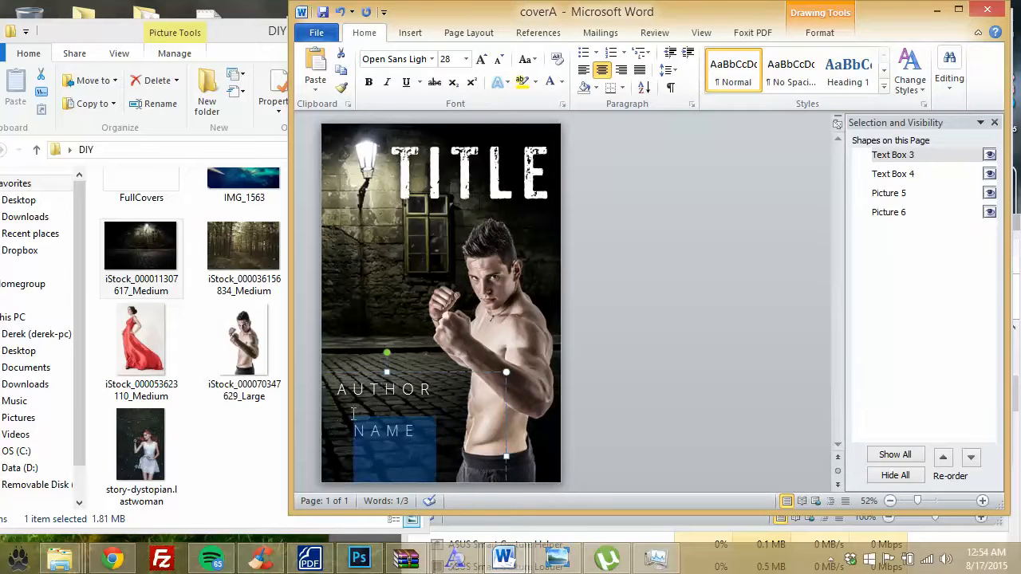
# Step: Delete the NAME line and size AUTHOR to 36 pt in a narrower box
pyautogui.press('Delete')
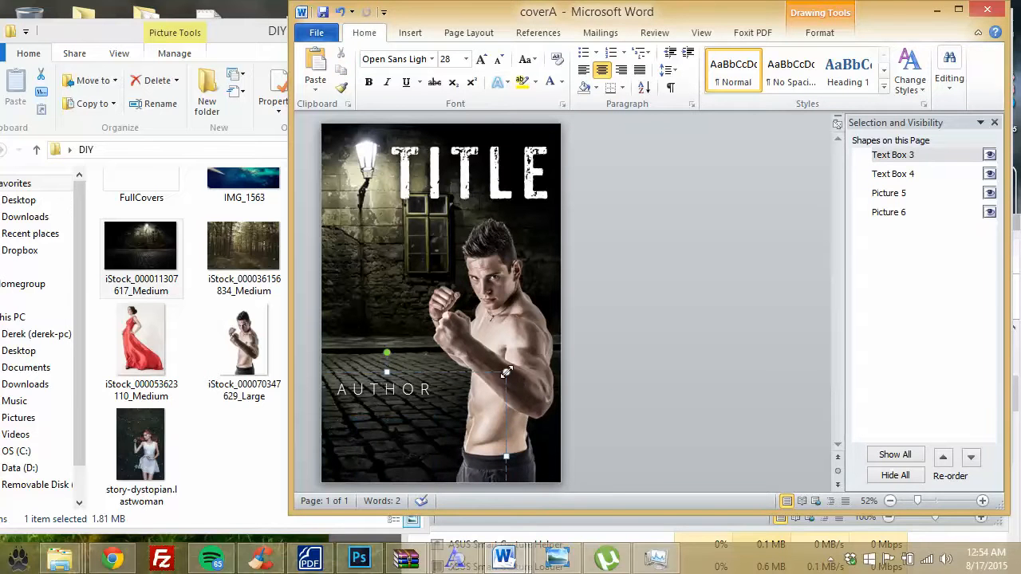
pyautogui.moveTo(505, 372); pyautogui.dragTo(445, 395)
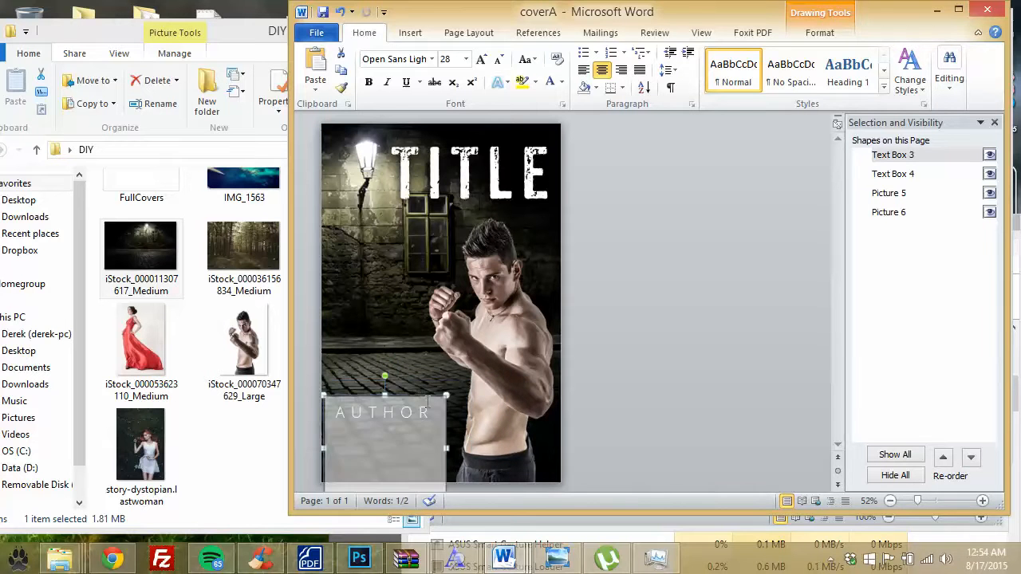
pyautogui.moveTo(437, 438); pyautogui.dragTo(331, 397)
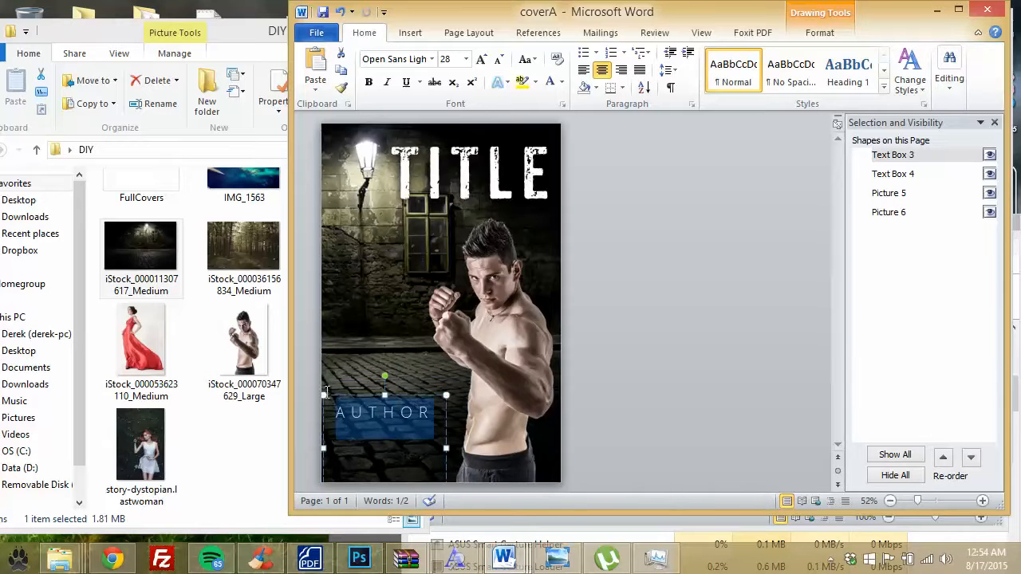
pyautogui.click(466, 59)
pyautogui.click(447, 266)
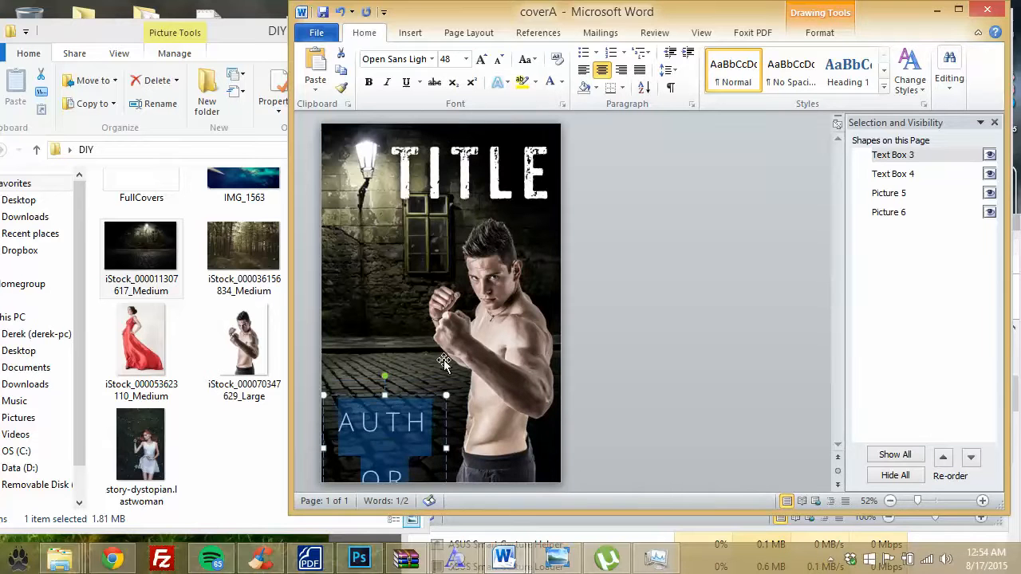
pyautogui.moveTo(446, 395); pyautogui.dragTo(328, 399)
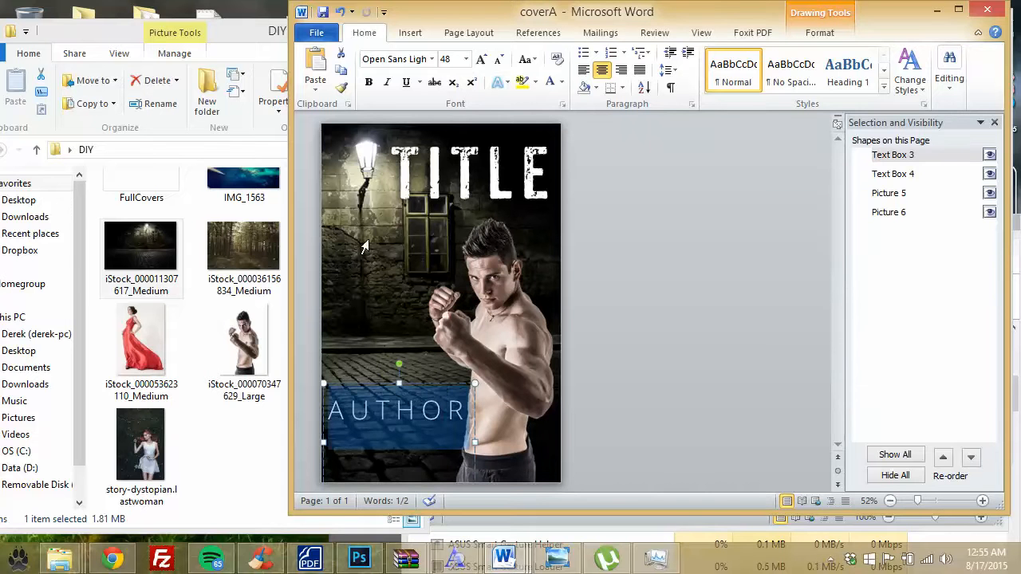
pyautogui.click(481, 61)
pyautogui.click(465, 59)
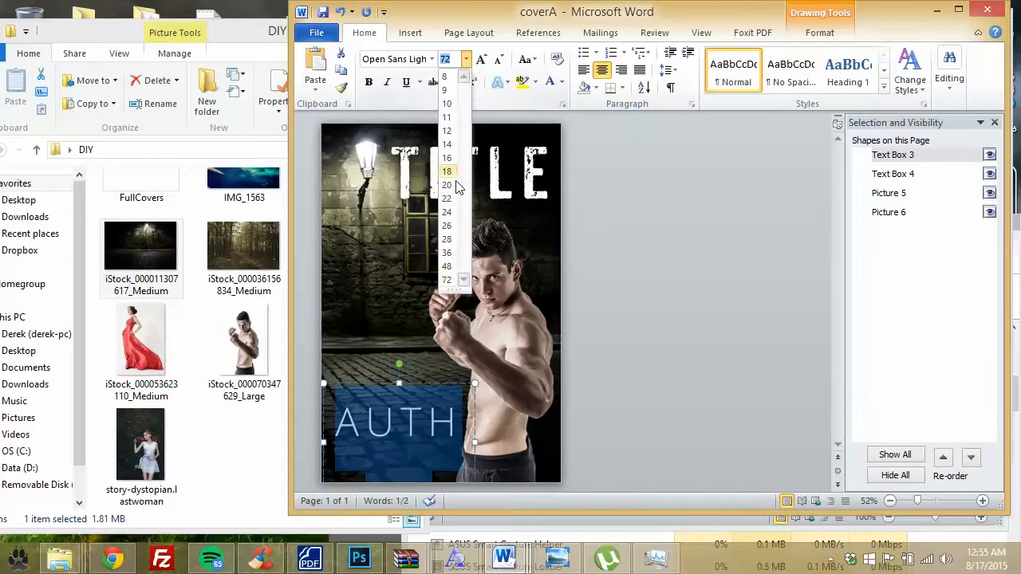
pyautogui.click(446, 252)
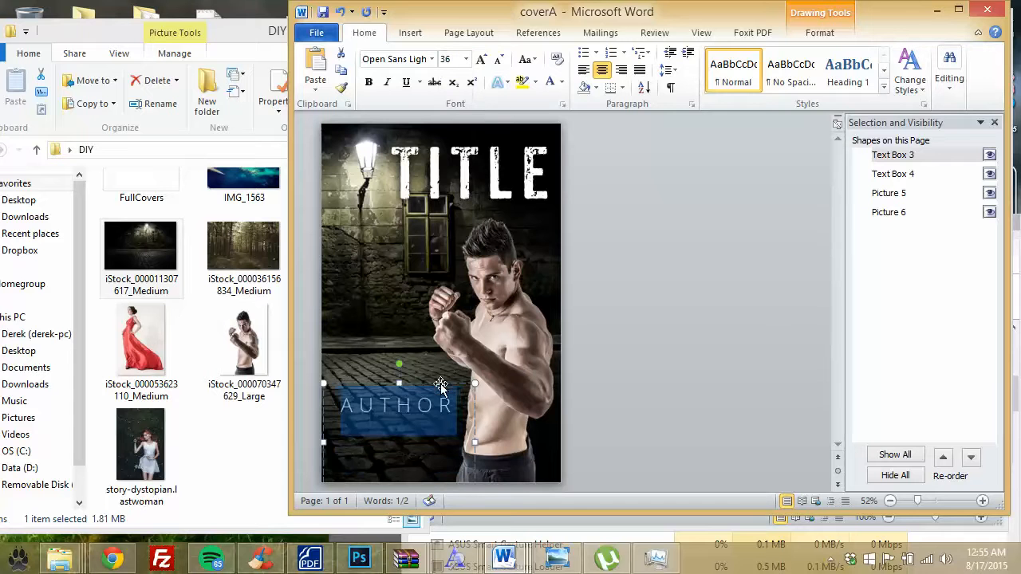
# Step: Move and trim the AUTHOR box at lower left, then duplicate it
pyautogui.click(439, 385)
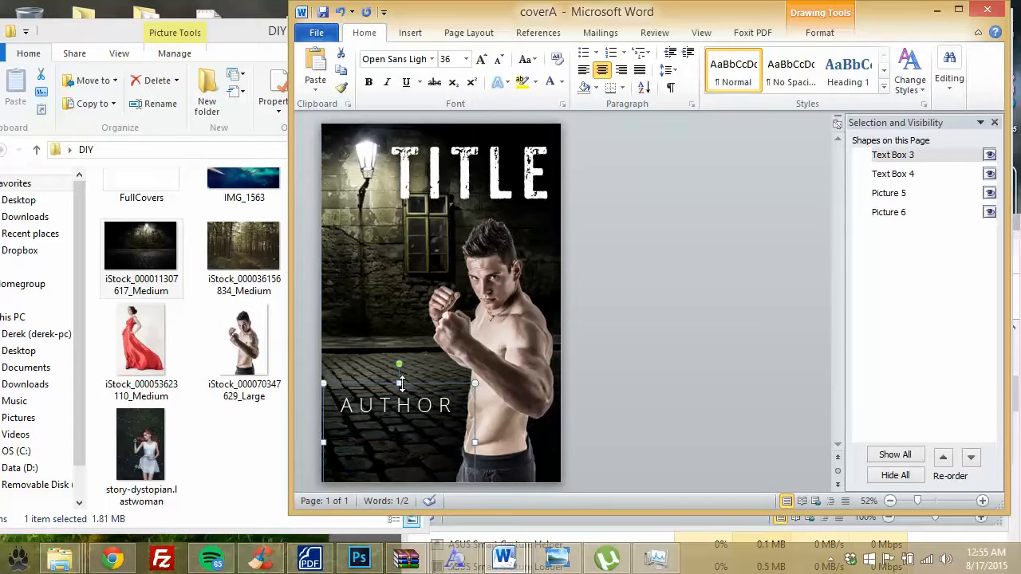
pyautogui.moveTo(403, 391); pyautogui.dragTo(419, 378)
pyautogui.moveTo(405, 438); pyautogui.dragTo(405, 428)
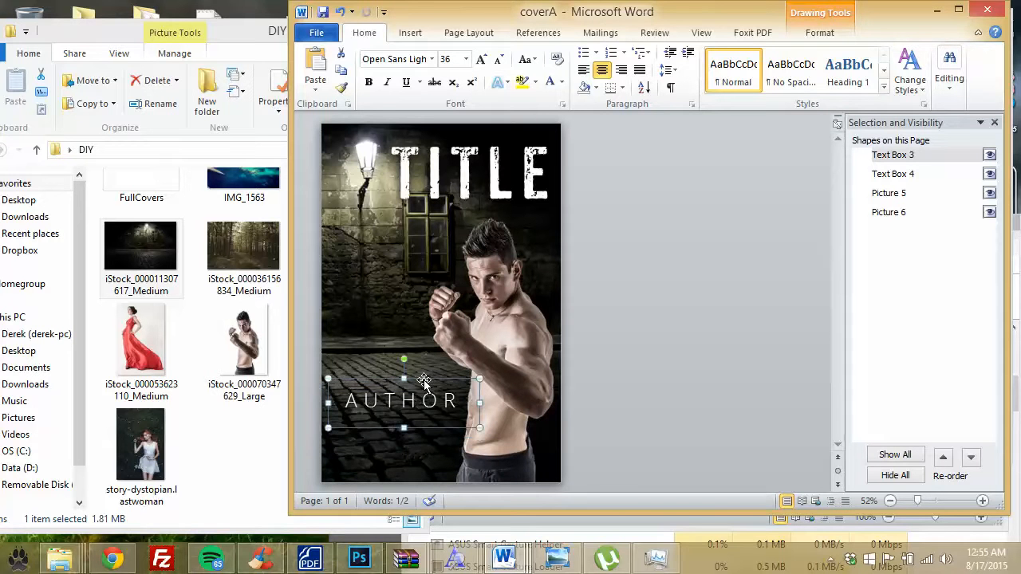
pyautogui.moveTo(425, 381); pyautogui.dragTo(419, 380)
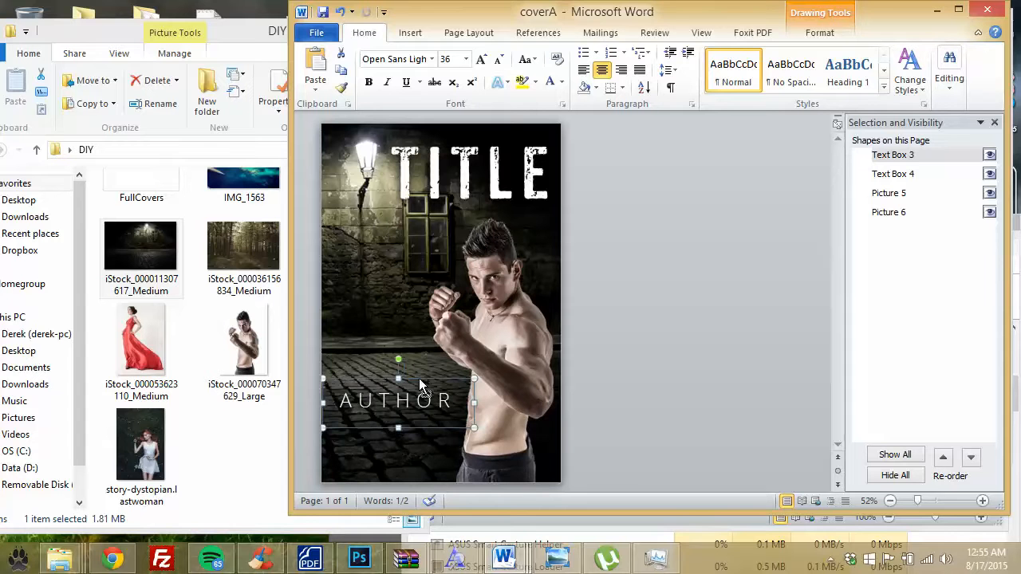
pyautogui.hotkey('ctrl', 'c')
pyautogui.hotkey('ctrl', 'v')
# Step: Place the duplicate box below AUTHOR and change its text to NAME
pyautogui.moveTo(422, 391); pyautogui.dragTo(324, 419)
pyautogui.write('NAME')
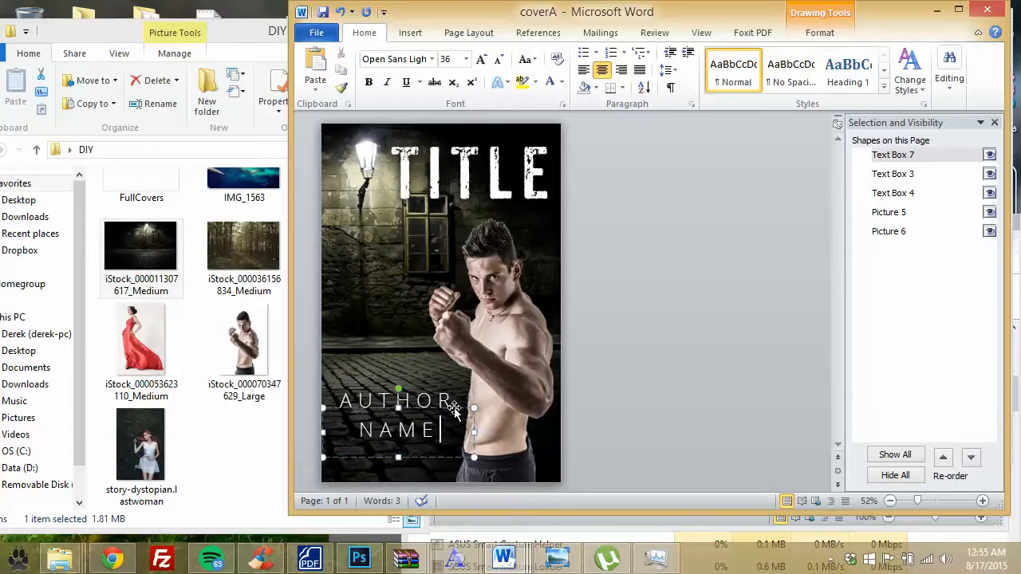
pyautogui.press('Escape')
pyautogui.press('Down')
pyautogui.press('Right')
pyautogui.press('Right')
pyautogui.press('Right')
pyautogui.press('Right')
pyautogui.press('Right')
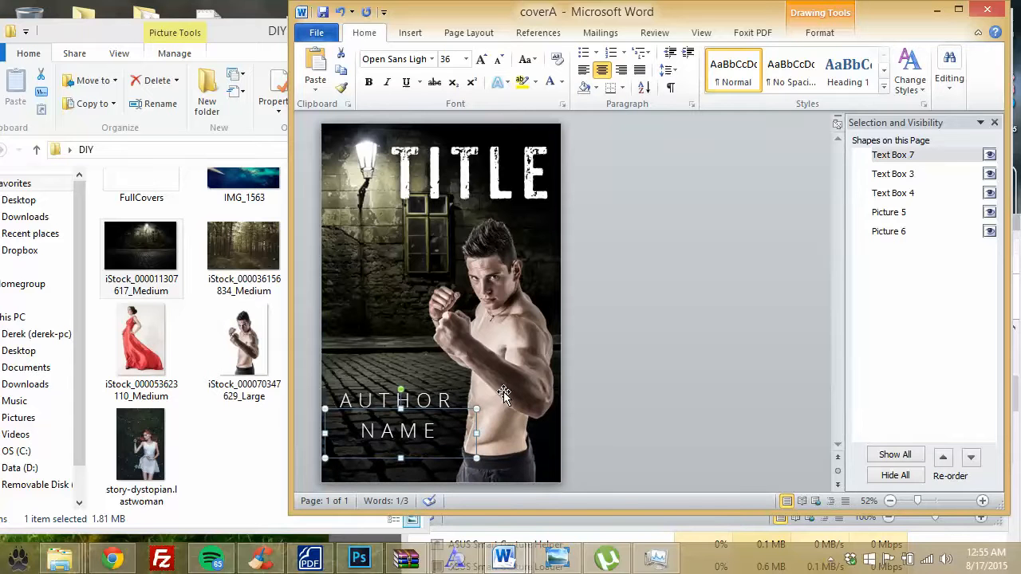
# Step: Lower both AUTHOR and NAME lines together toward the bottom edge
pyautogui.keyDown('shift'); pyautogui.click(429, 396); pyautogui.keyUp('shift')
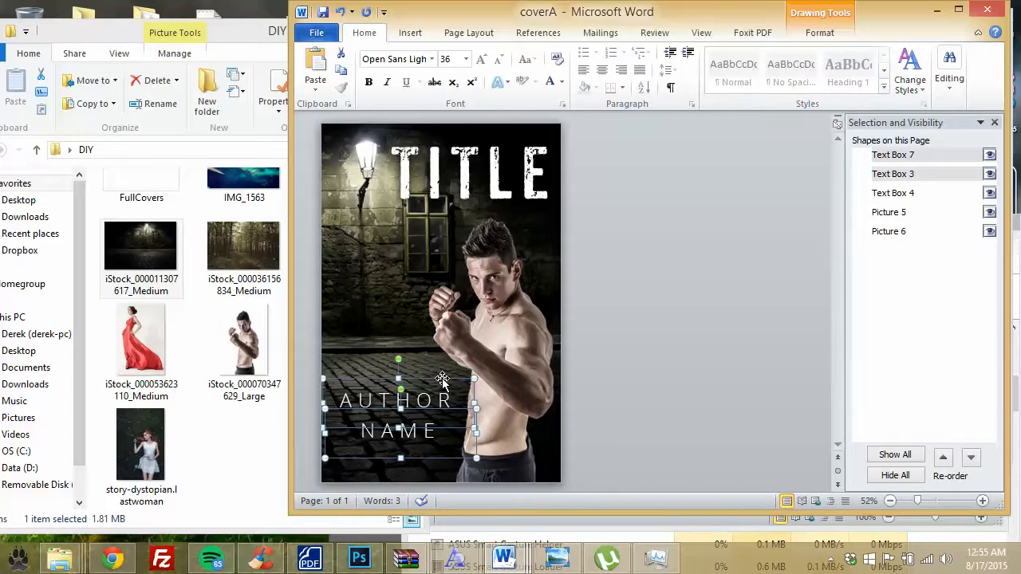
pyautogui.press('Down')
pyautogui.press('Down')
pyautogui.press('Down')
pyautogui.press('Down')
pyautogui.press('Down')
pyautogui.press('Down')
pyautogui.press('Down')
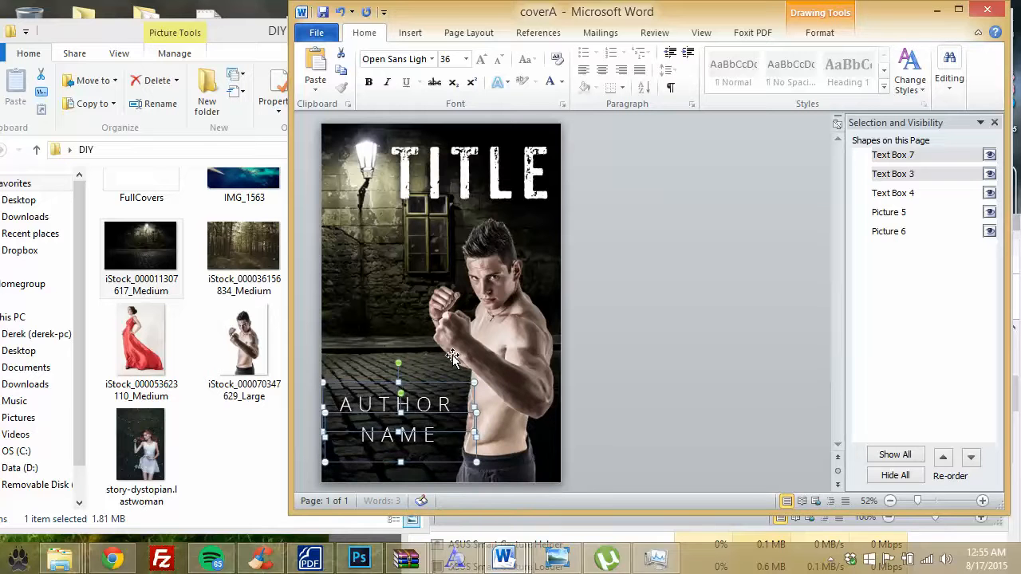
pyautogui.press('Down')
pyautogui.press('Down')
pyautogui.press('Down')
pyautogui.press('Down')
pyautogui.press('Down')
pyautogui.press('Down')
pyautogui.press('Down')
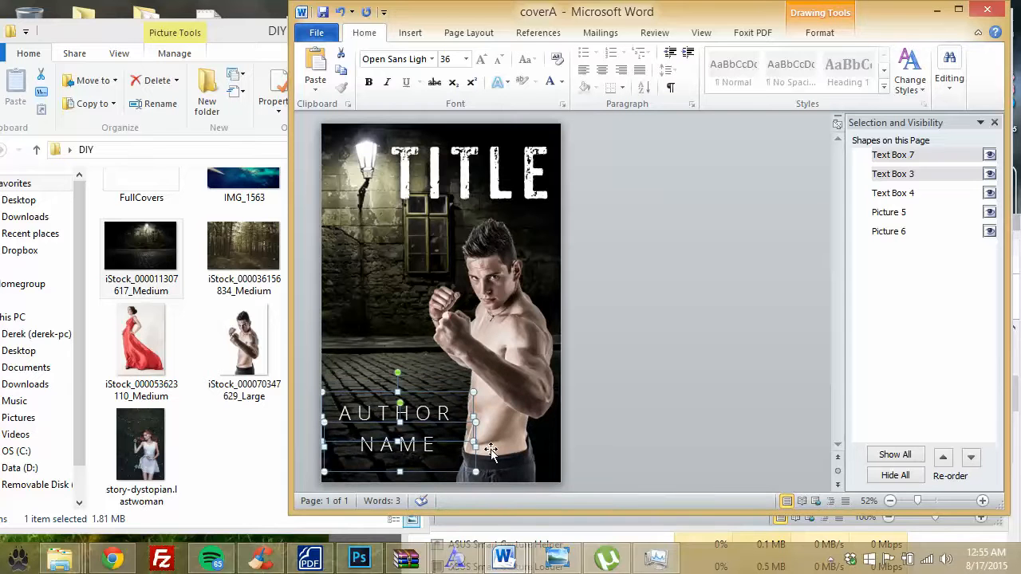
pyautogui.click(390, 459)
pyautogui.click(375, 449)
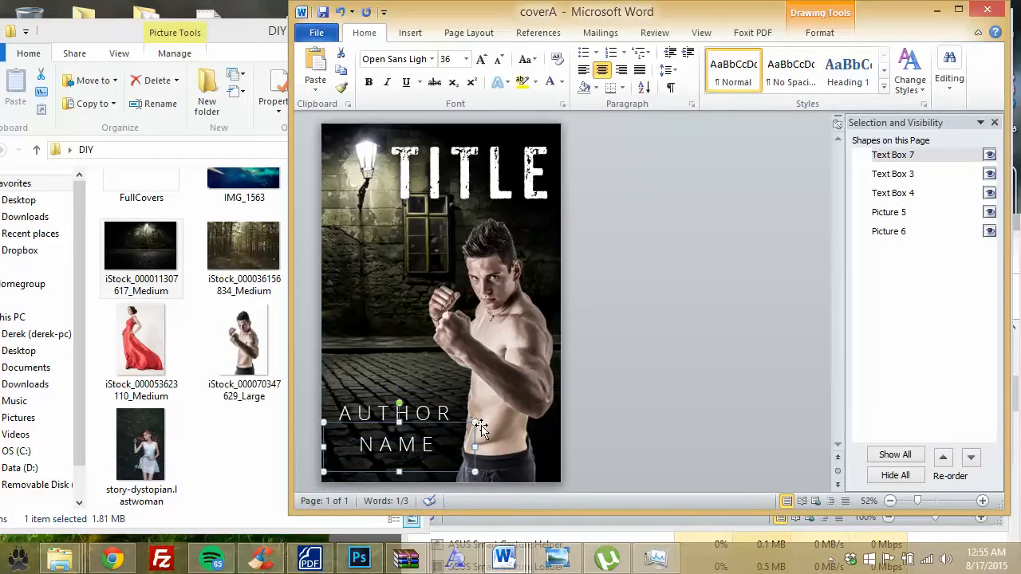
pyautogui.click(606, 370)
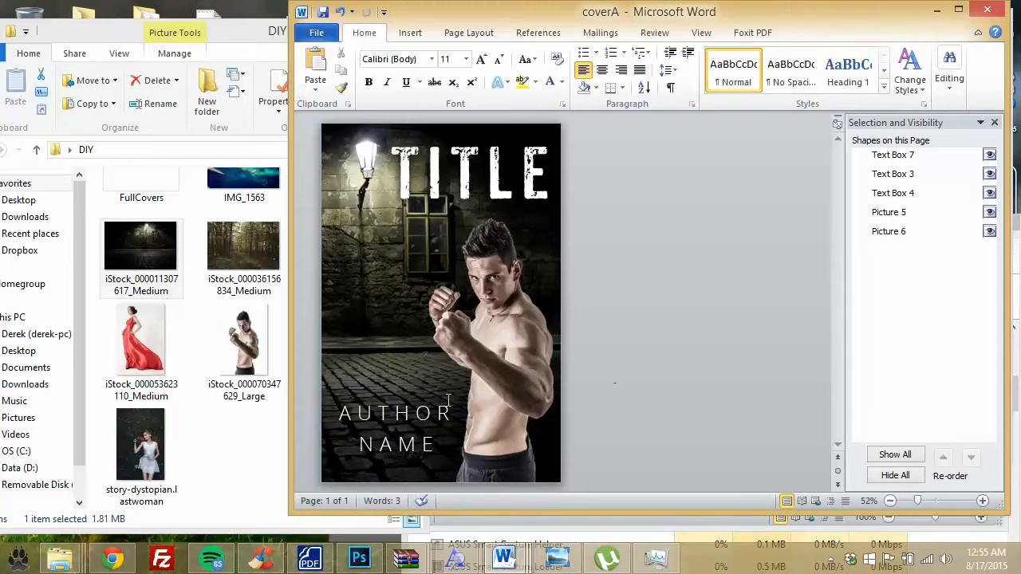
pyautogui.click(417, 440)
pyautogui.click(420, 414)
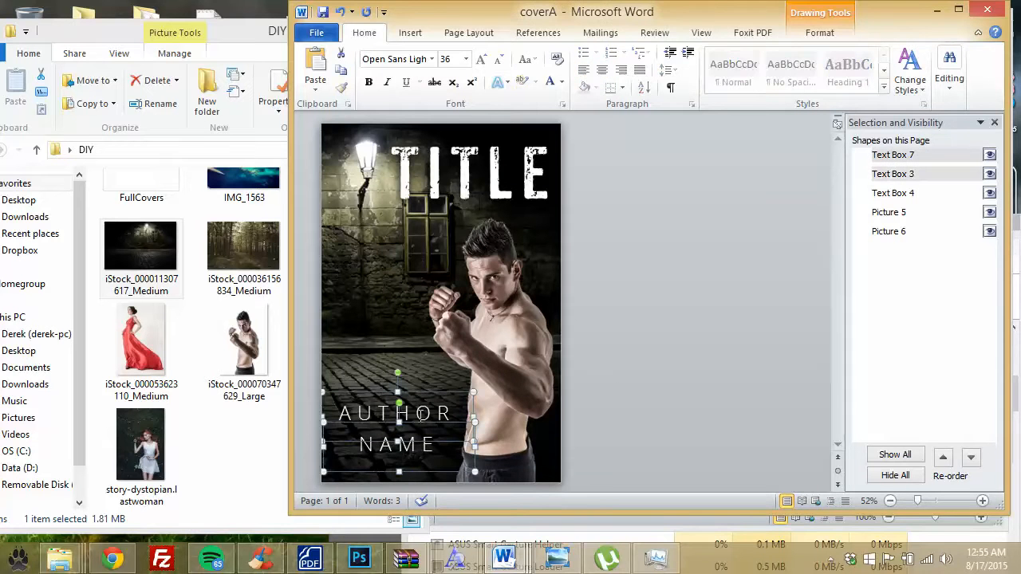
pyautogui.press('Down')
pyautogui.press('Down')
pyautogui.press('Down')
pyautogui.press('Down')
pyautogui.press('Down')
pyautogui.press('Down')
pyautogui.press('Down')
pyautogui.press('Down')
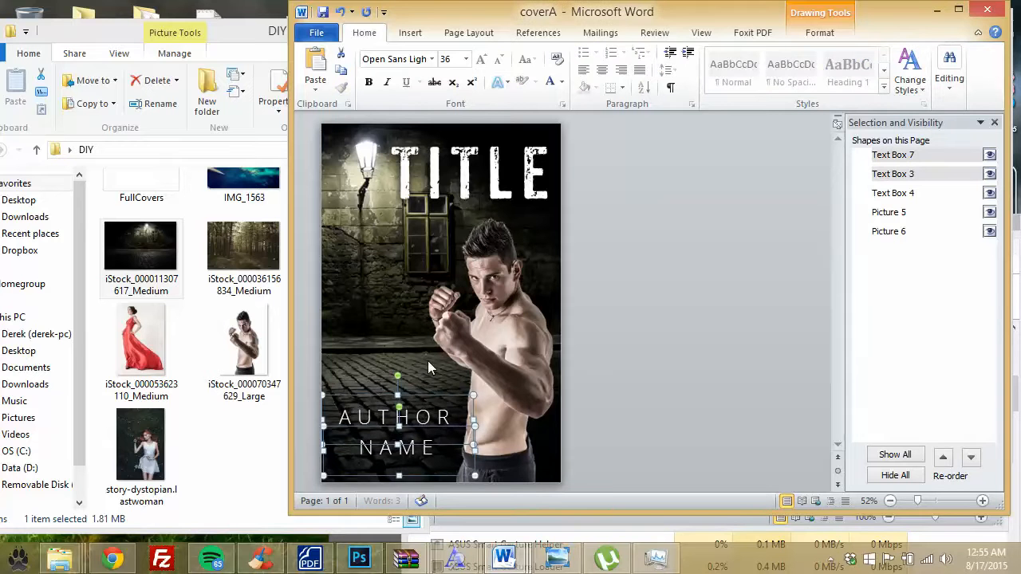
pyautogui.press('Down')
pyautogui.press('Down')
pyautogui.press('Down')
pyautogui.press('Down')
pyautogui.press('Down')
pyautogui.press('Down')
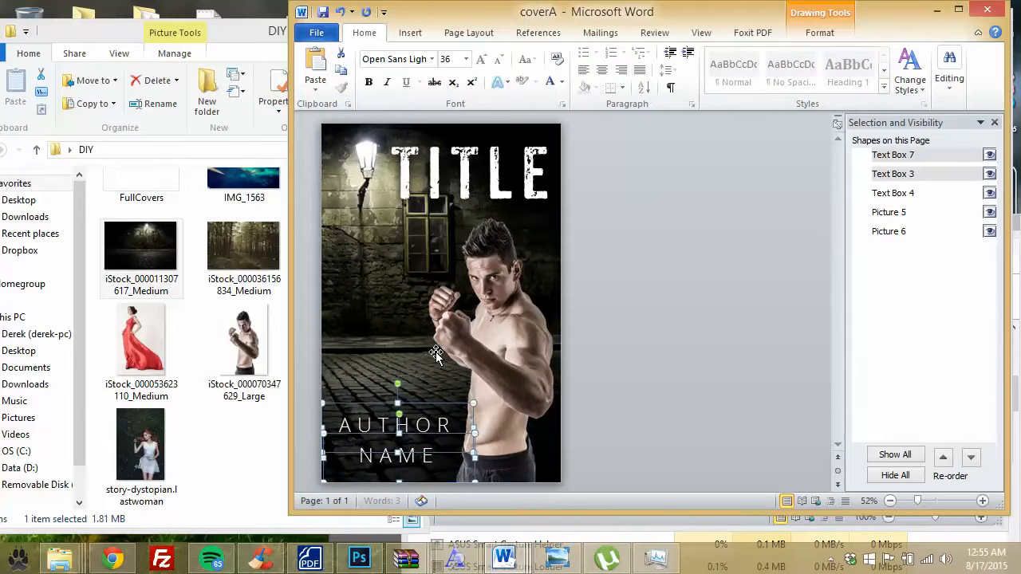
pyautogui.click(619, 349)
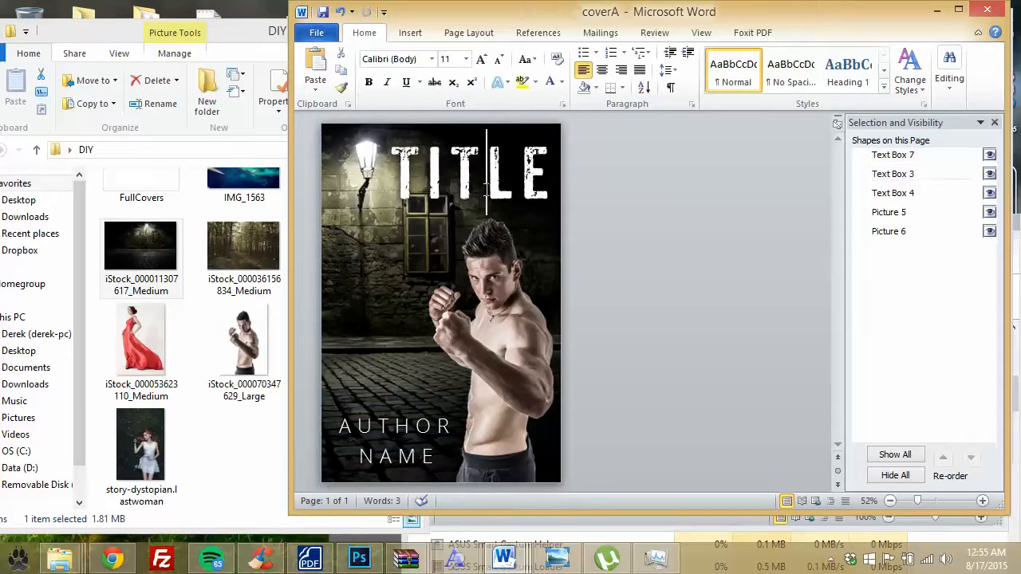
# Step: Move TITLE down to sit just above AUTHOR NAME
pyautogui.click(504, 167)
pyautogui.moveTo(536, 281); pyautogui.dragTo(496, 500)
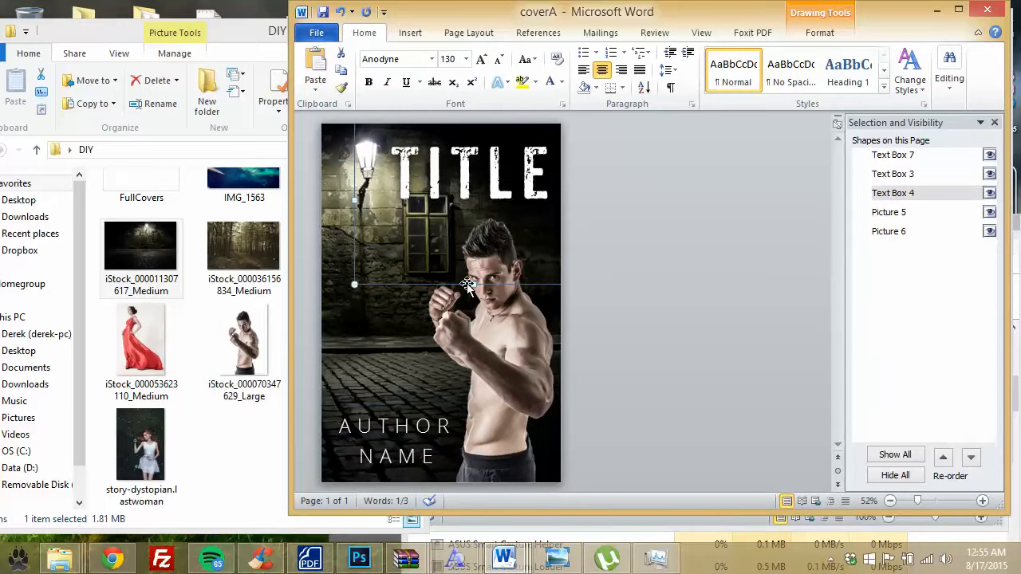
pyautogui.moveTo(456, 337); pyautogui.dragTo(397, 470)
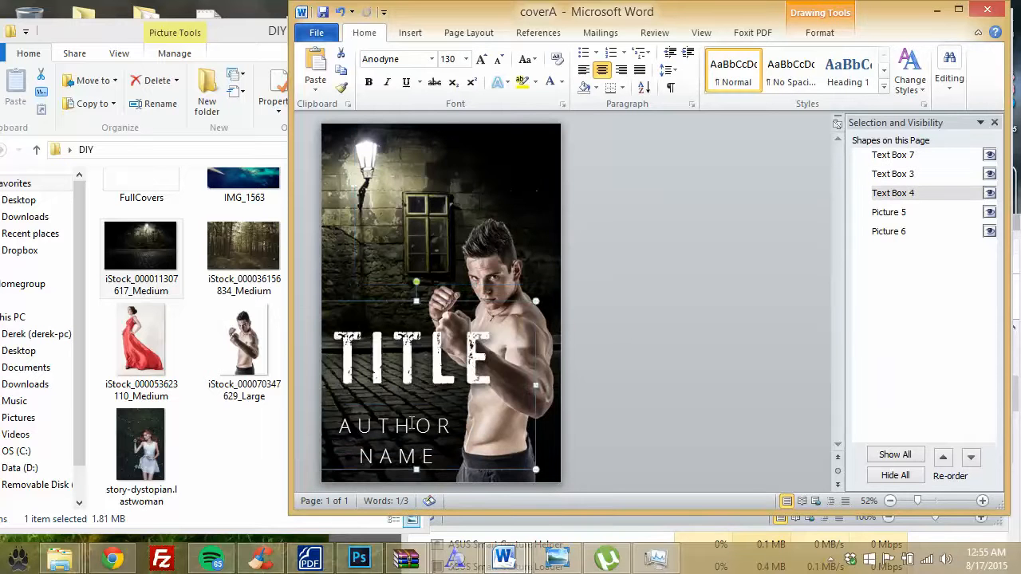
# Step: Enlarge the boxer photo and shift it right and up, then reposition TITLE across him
pyautogui.click(415, 188)
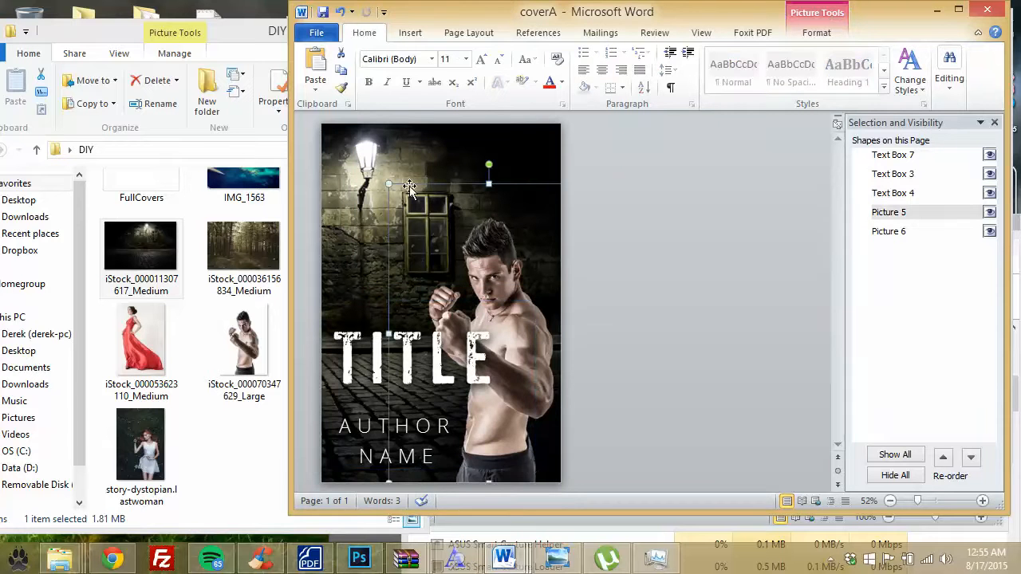
pyautogui.moveTo(388, 183); pyautogui.dragTo(326, 150)
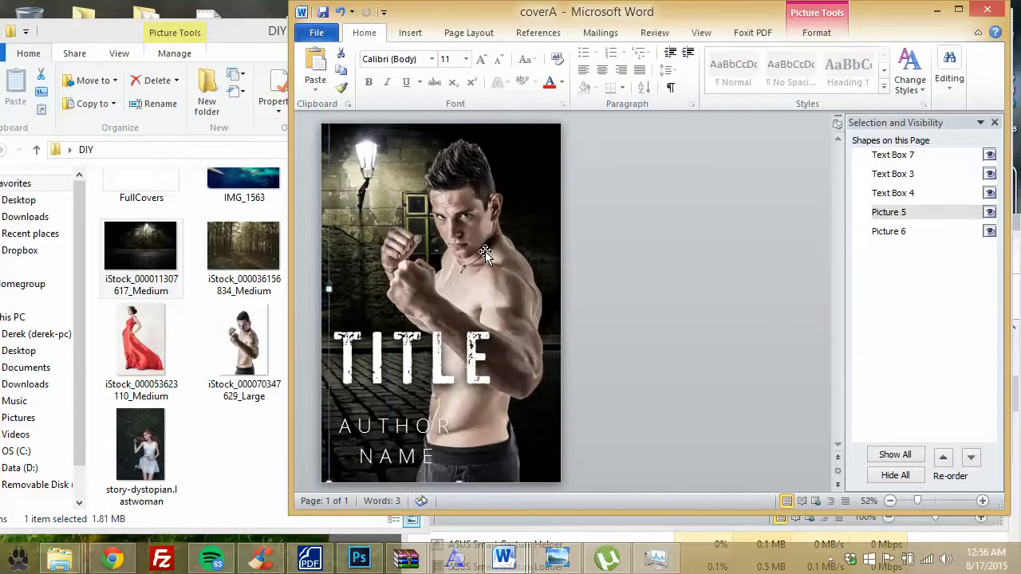
pyautogui.moveTo(484, 254); pyautogui.dragTo(527, 257)
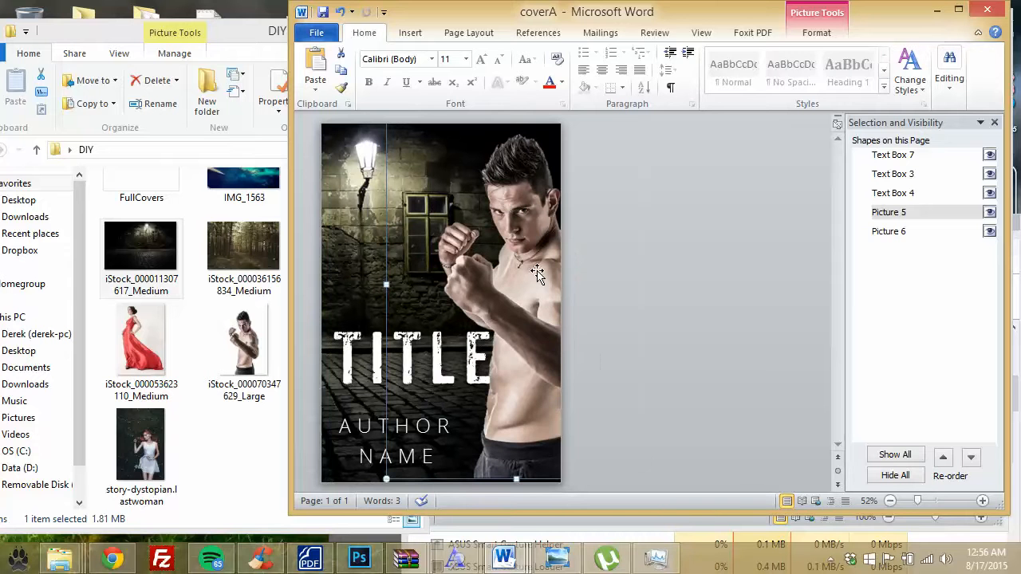
pyautogui.moveTo(532, 279); pyautogui.dragTo(478, 287)
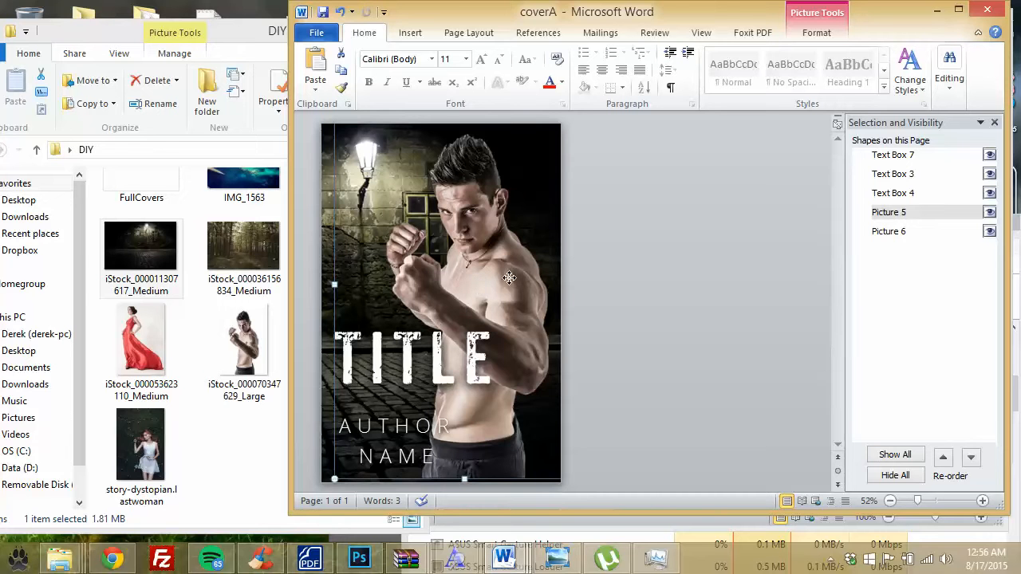
pyautogui.moveTo(509, 277)
pyautogui.mouseDown()
pyautogui.moveTo(530, 274)
pyautogui.moveTo(516, 274)
pyautogui.mouseUp()
pyautogui.moveTo(459, 186); pyautogui.dragTo(491, 269)
pyautogui.moveTo(388, 173); pyautogui.dragTo(311, 130)
pyautogui.moveTo(496, 211); pyautogui.dragTo(523, 191)
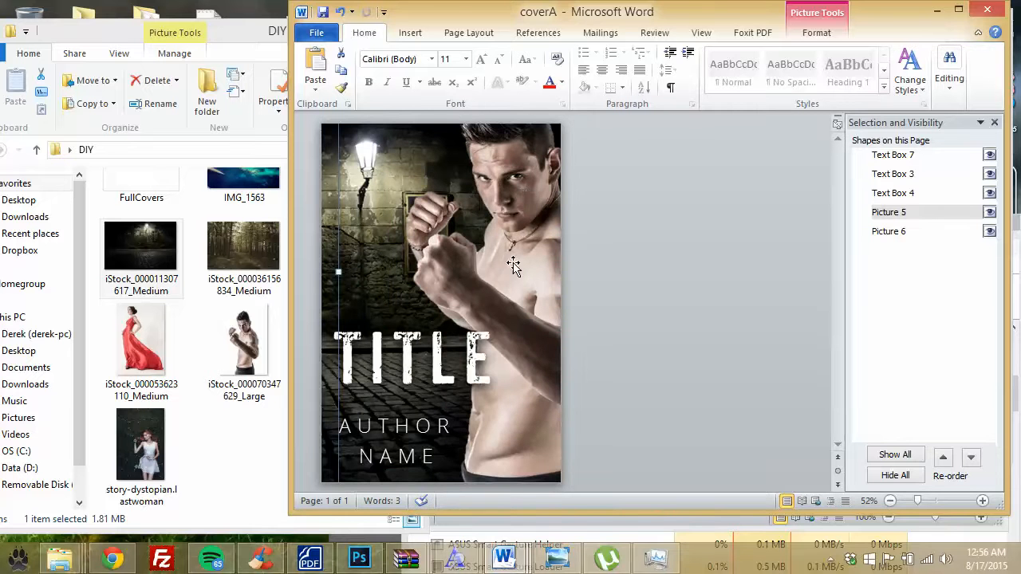
pyautogui.click(426, 339)
pyautogui.moveTo(488, 304); pyautogui.dragTo(574, 255)
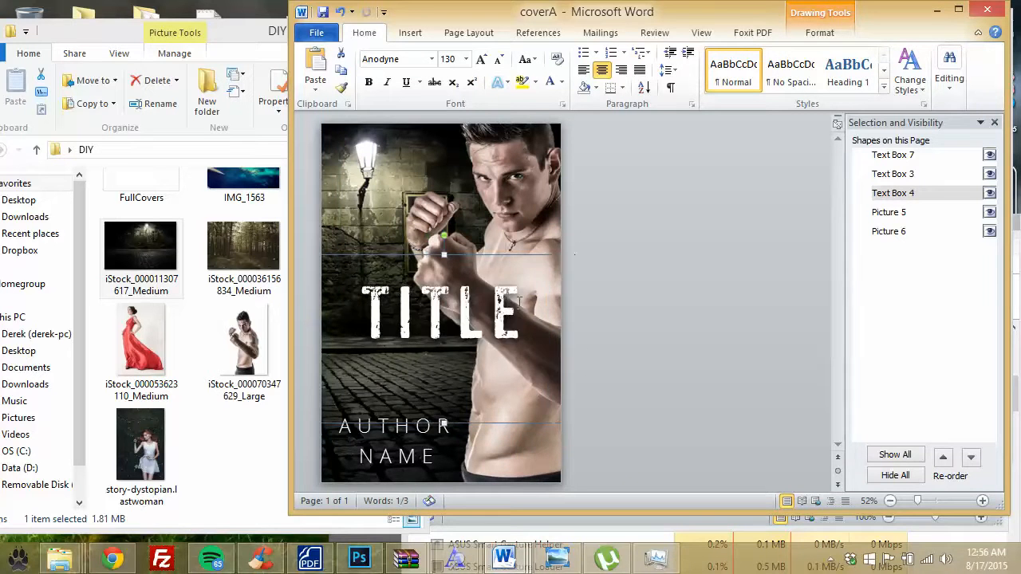
# Step: Set the TITLE font size to 160
pyautogui.moveTo(519, 302); pyautogui.dragTo(363, 302)
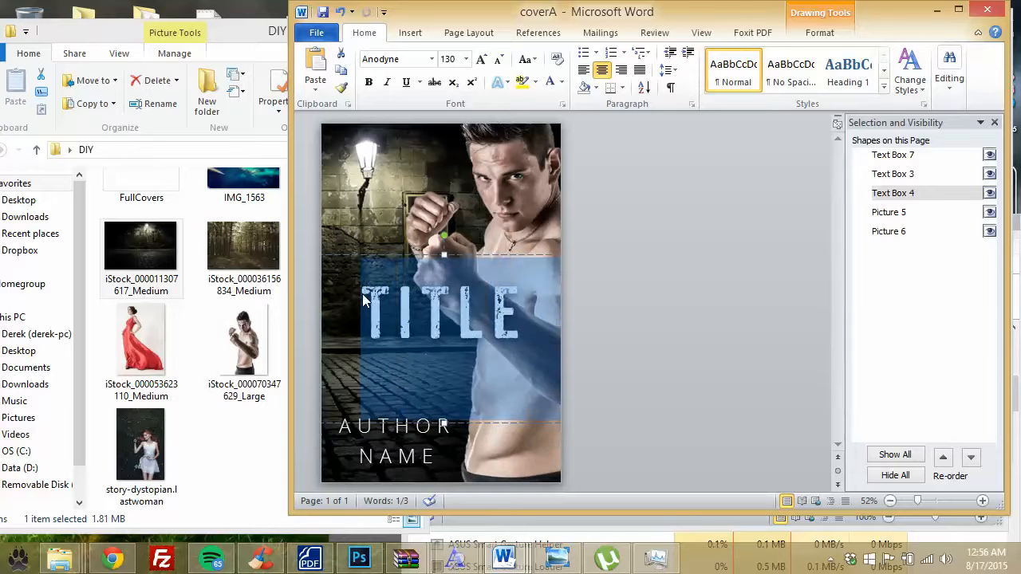
pyautogui.click(449, 60)
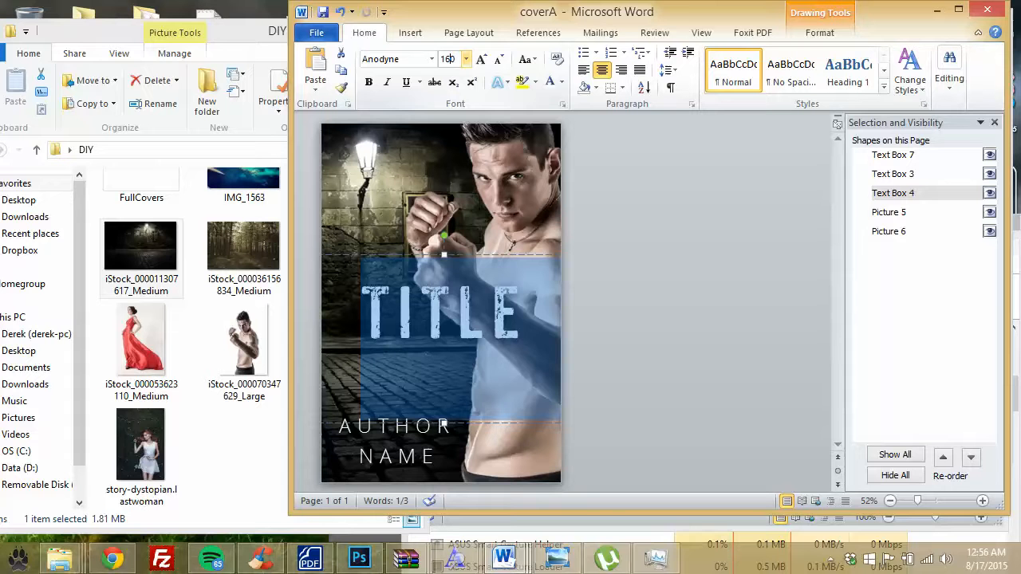
pyautogui.write('160')
pyautogui.press('Return')
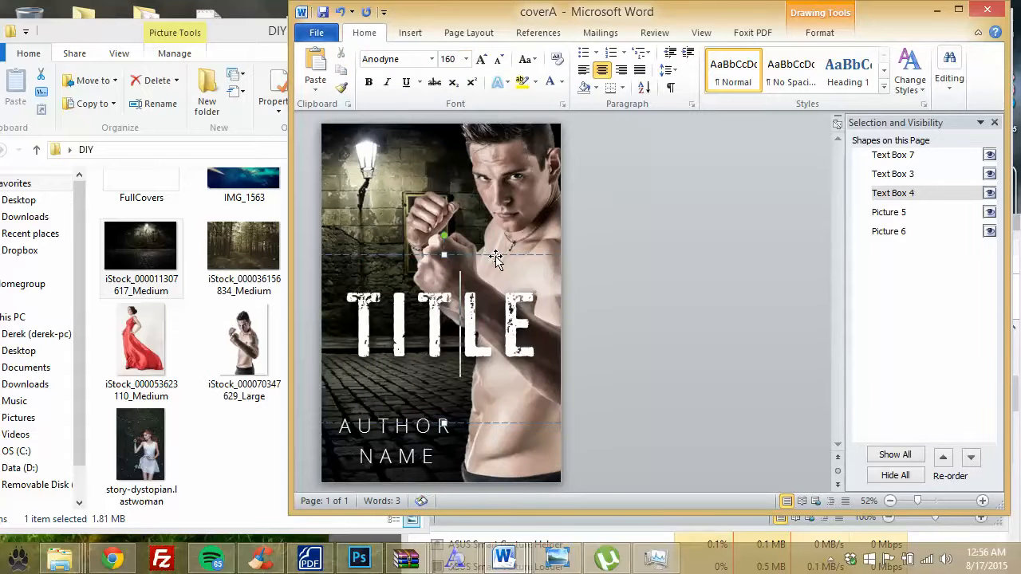
# Step: Nudge TITLE with the arrow keys until it sits slightly lower over the boxer
pyautogui.press('Down')
pyautogui.press('Left')
pyautogui.press('Left')
pyautogui.press('Left')
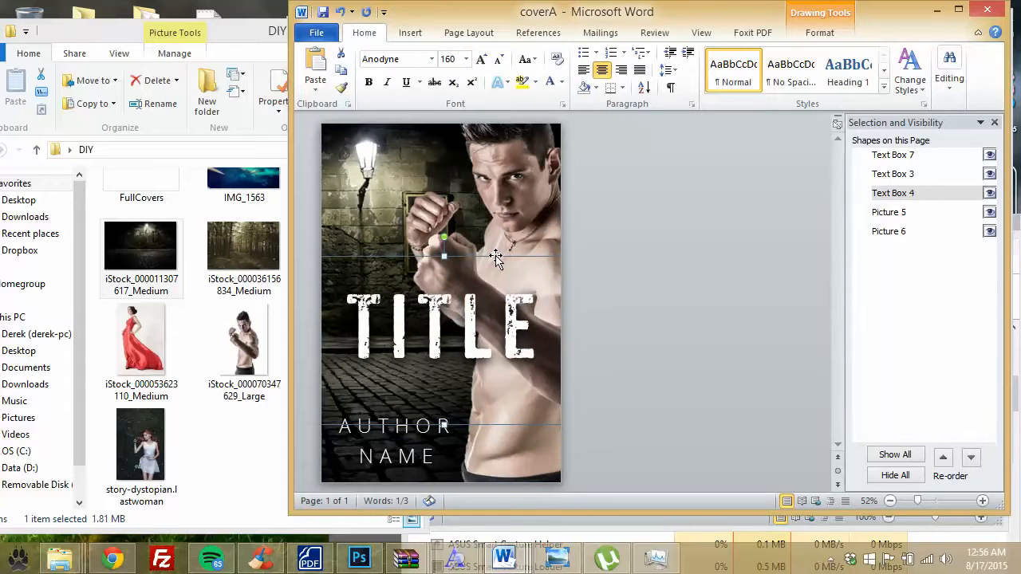
pyautogui.press('Up')
pyautogui.press('Up')
pyautogui.press('Up')
pyautogui.press('Up')
pyautogui.press('Up')
pyautogui.press('Up')
pyautogui.press('Up')
pyautogui.press('Up')
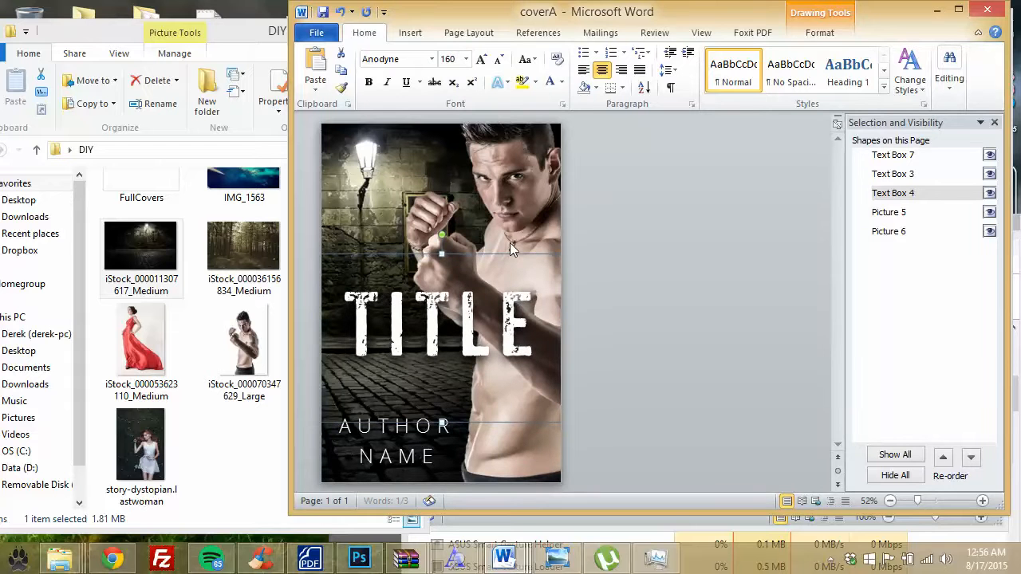
pyautogui.press('Up')
pyautogui.press('Up')
pyautogui.press('Up')
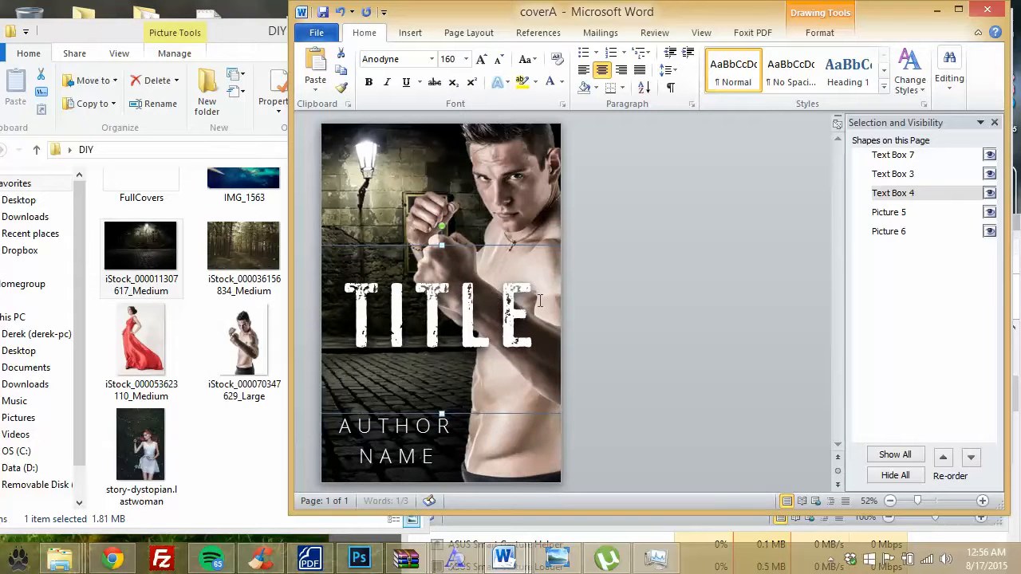
pyautogui.press('Up')
pyautogui.press('Up')
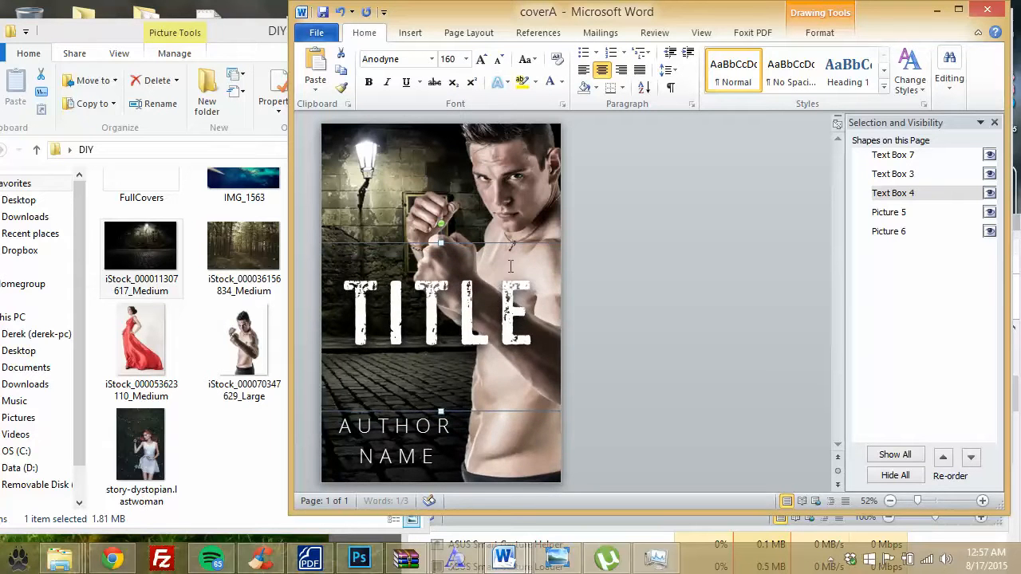
pyautogui.press('Down')
pyautogui.press('Down')
pyautogui.press('Down')
pyautogui.press('Down')
pyautogui.press('Down')
pyautogui.press('Down')
pyautogui.press('Down')
pyautogui.press('Down')
pyautogui.press('Down')
pyautogui.press('Down')
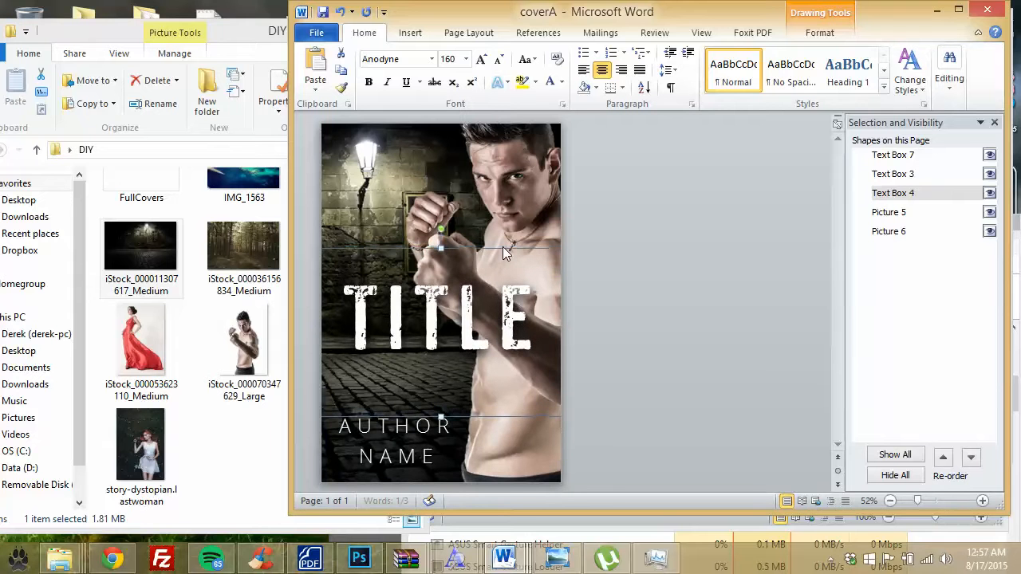
pyautogui.press('Down')
pyautogui.press('Down')
pyautogui.press('Down')
pyautogui.press('Down')
pyautogui.press('Down')
pyautogui.press('Down')
pyautogui.press('Down')
pyautogui.press('Down')
pyautogui.press('Down')
pyautogui.press('Down')
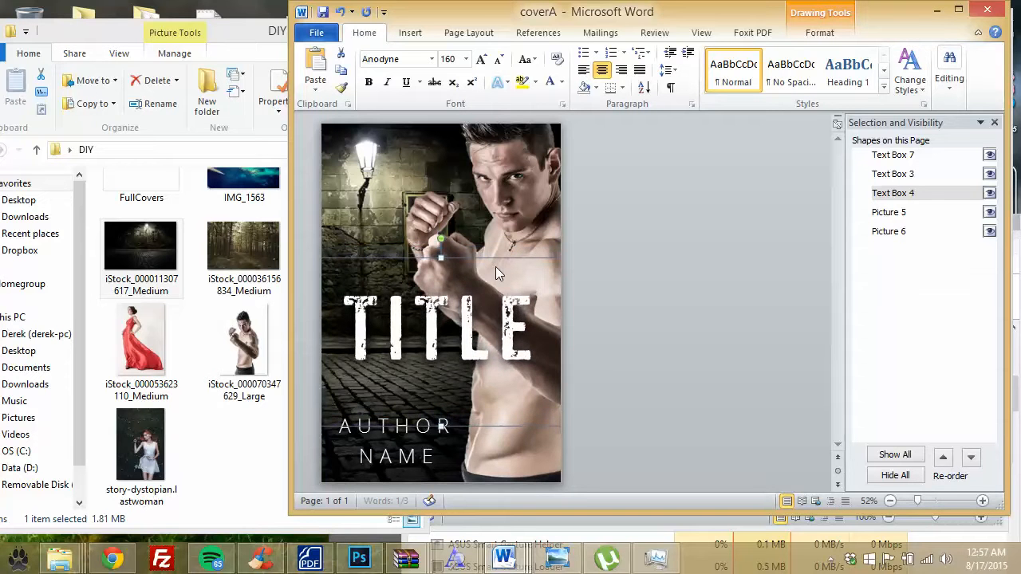
pyautogui.press('Down')
pyautogui.press('Down')
pyautogui.press('Down')
pyautogui.press('Down')
pyautogui.press('Down')
pyautogui.press('Down')
pyautogui.press('Down')
pyautogui.press('Down')
pyautogui.press('Down')
pyautogui.press('Down')
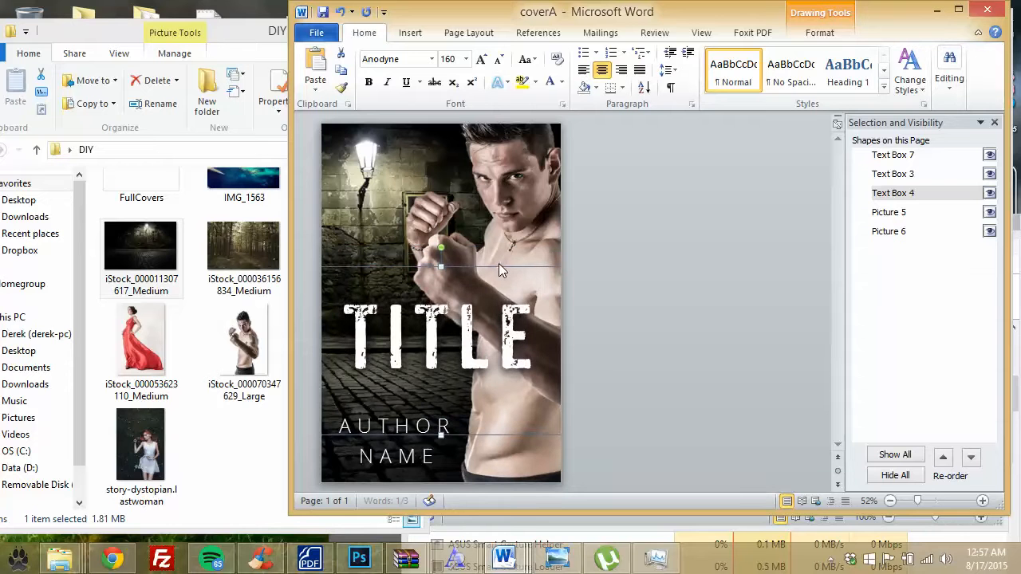
pyautogui.click(514, 209)
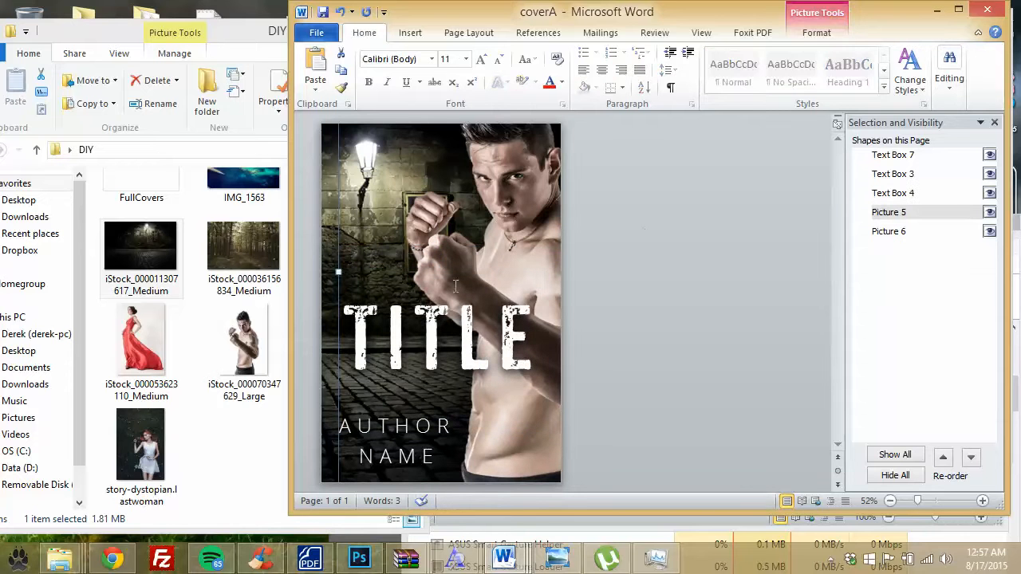
pyautogui.click(419, 424)
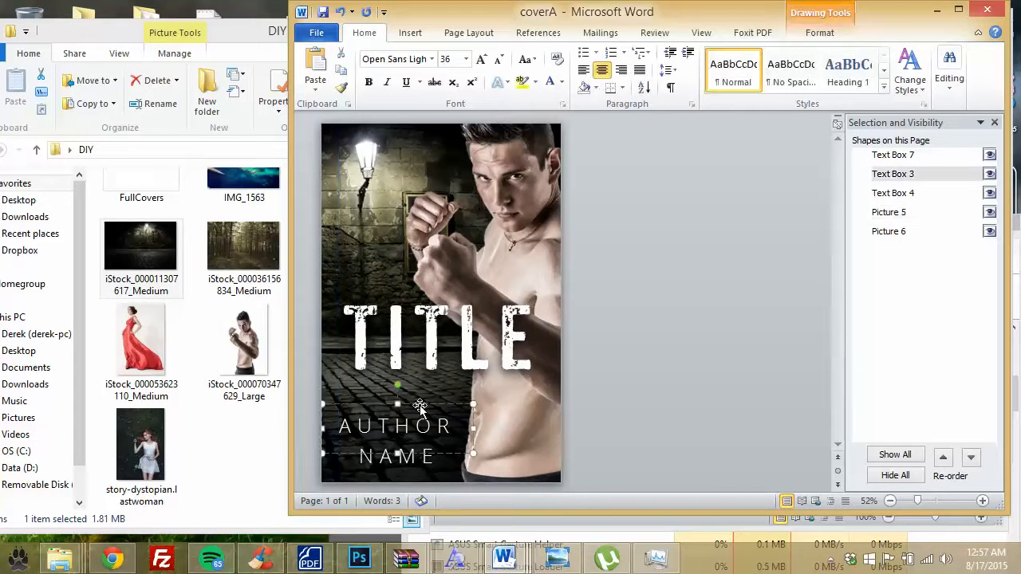
pyautogui.click(630, 379)
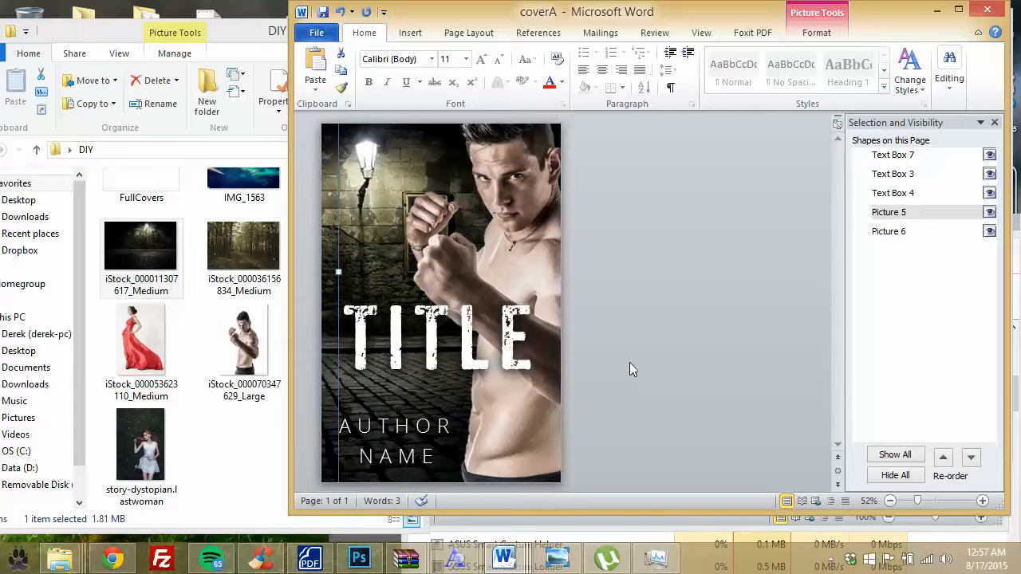
# Step: Export the cover to PDF as coverB1, review it, then close Foxit with Close Tabs
pyautogui.click(317, 33)
pyautogui.click(349, 84)
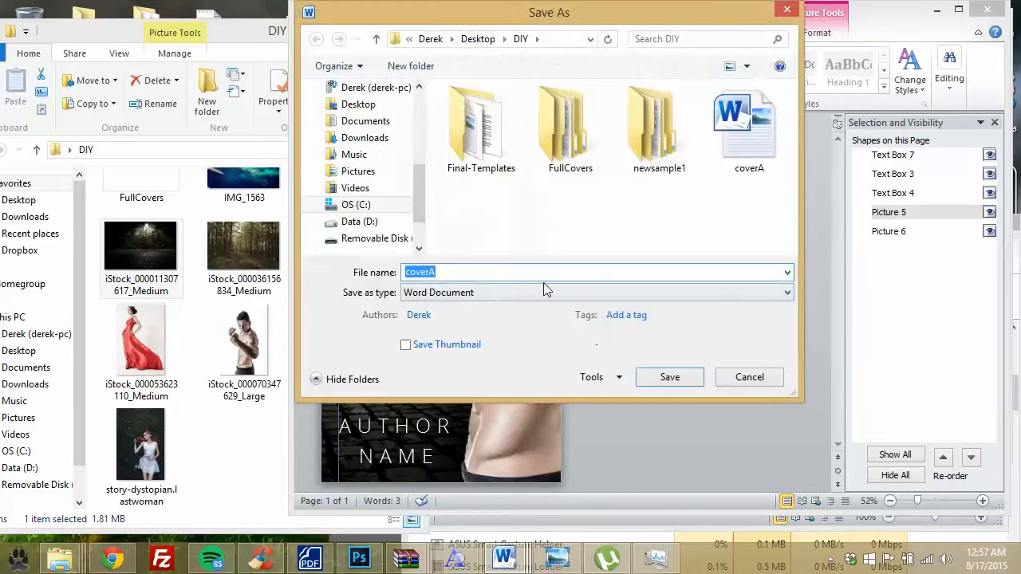
pyautogui.click(539, 292)
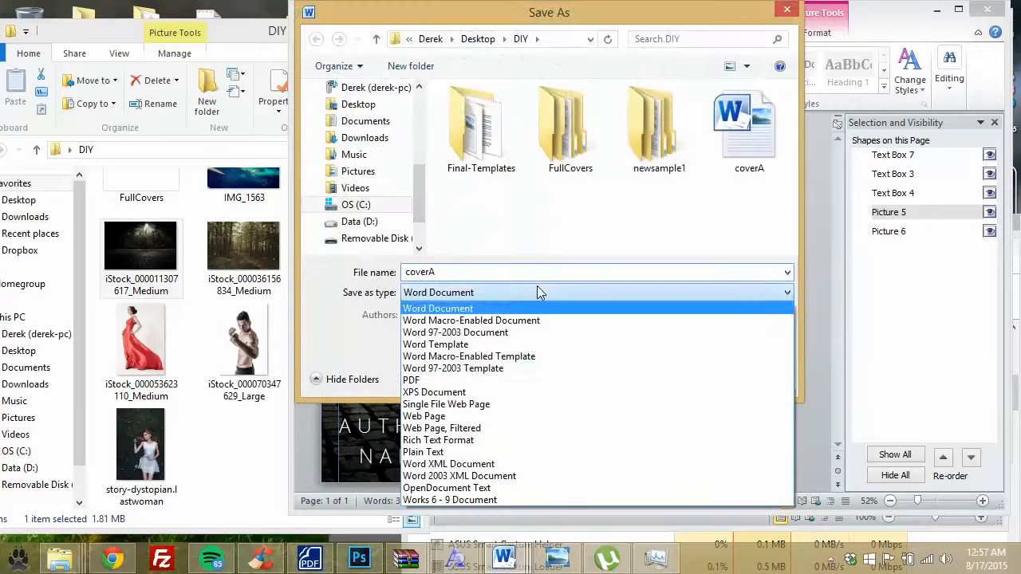
pyautogui.click(411, 379)
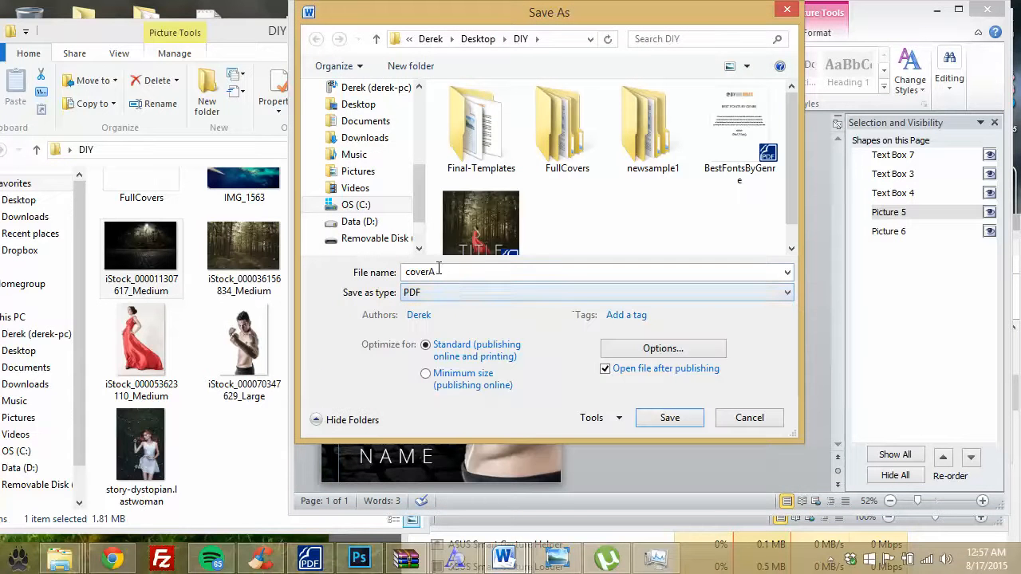
pyautogui.click(441, 272)
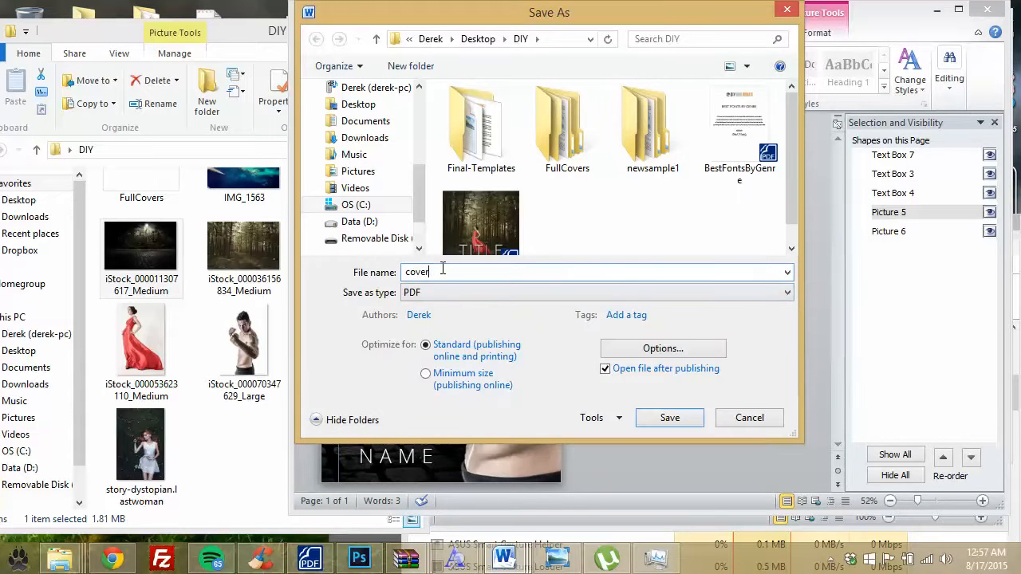
pyautogui.write('B1')
pyautogui.click(670, 418)
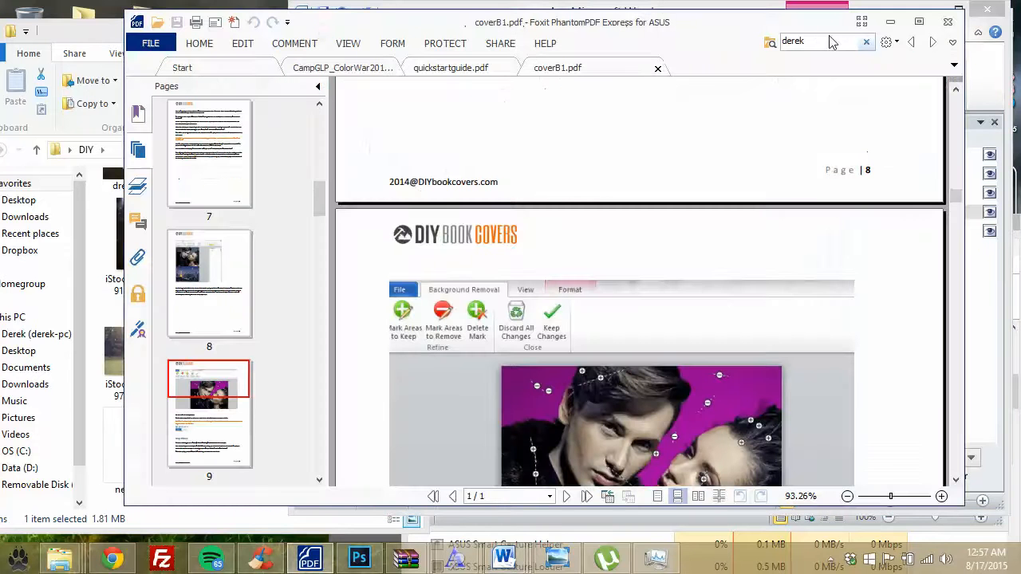
pyautogui.click(947, 22)
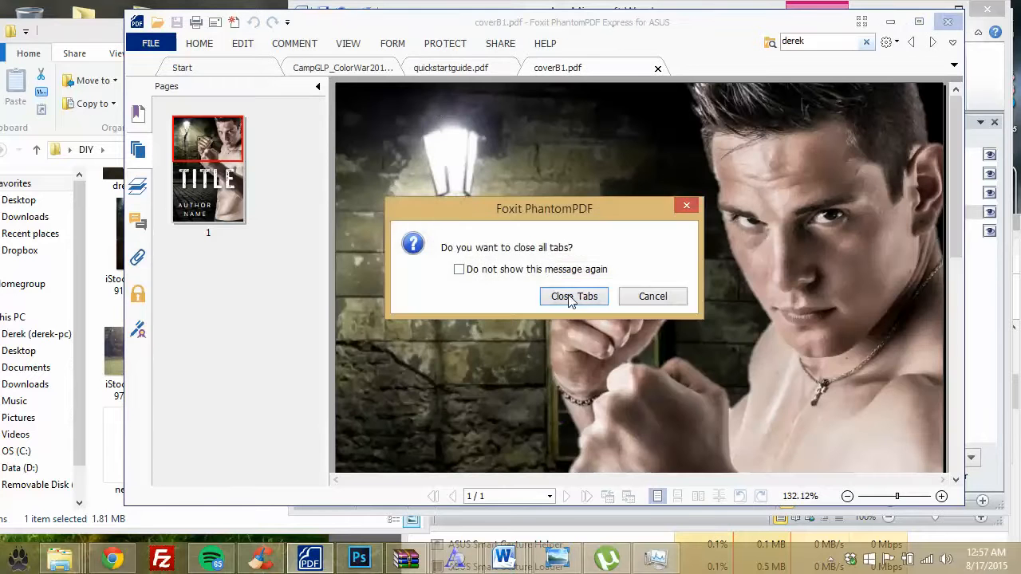
pyautogui.click(571, 296)
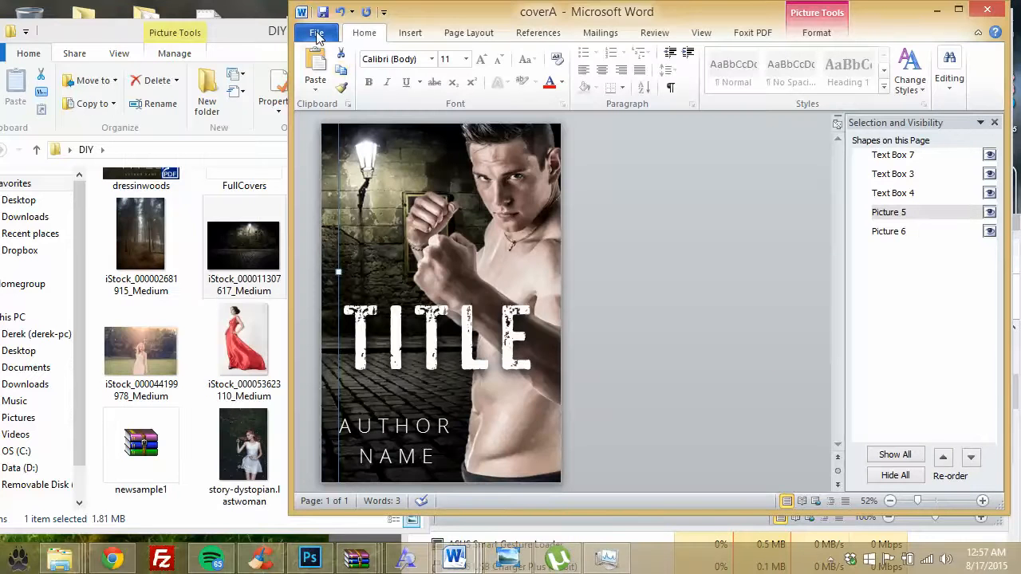
# Step: Save the cover as the Word document 'coverB1' in the DIY folder
pyautogui.click(317, 38)
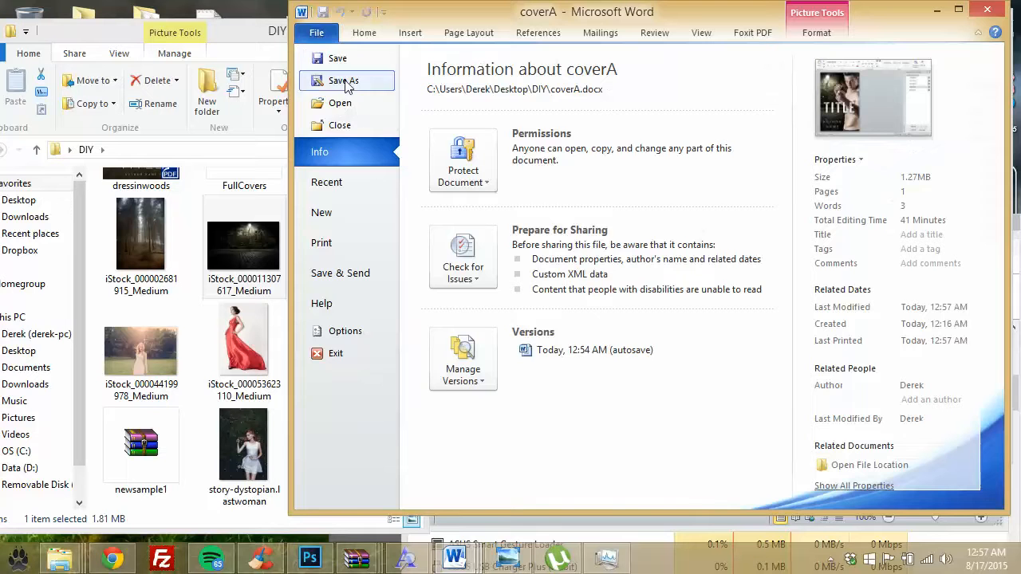
pyautogui.click(347, 84)
pyautogui.click(453, 271)
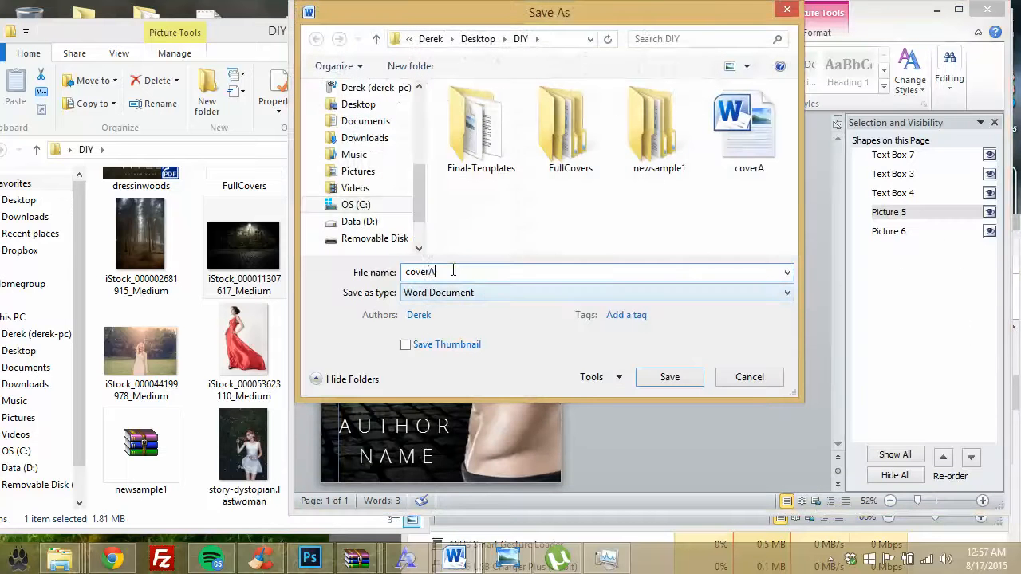
pyautogui.press('BackSpace')
pyautogui.write('B')
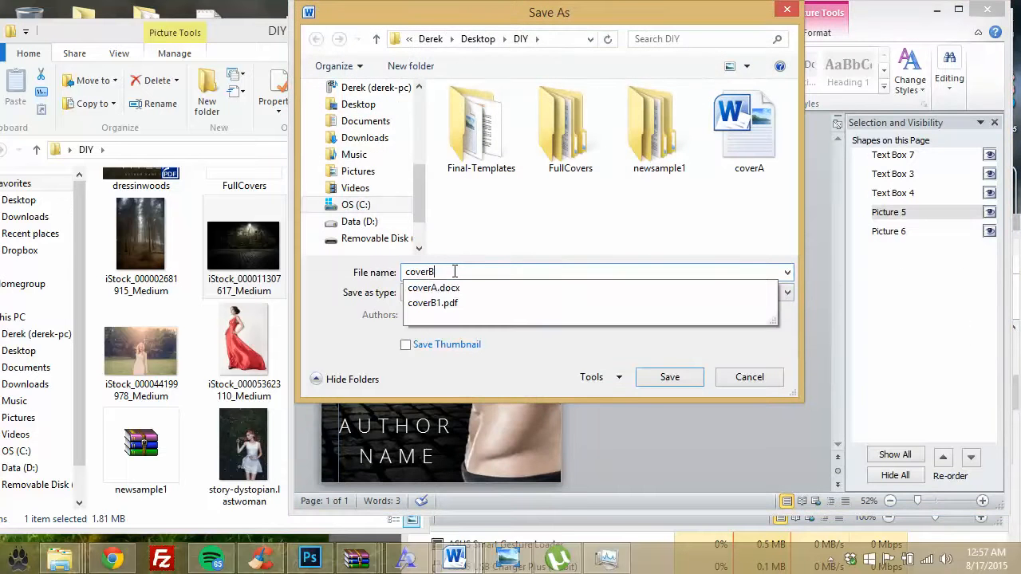
pyautogui.write('1')
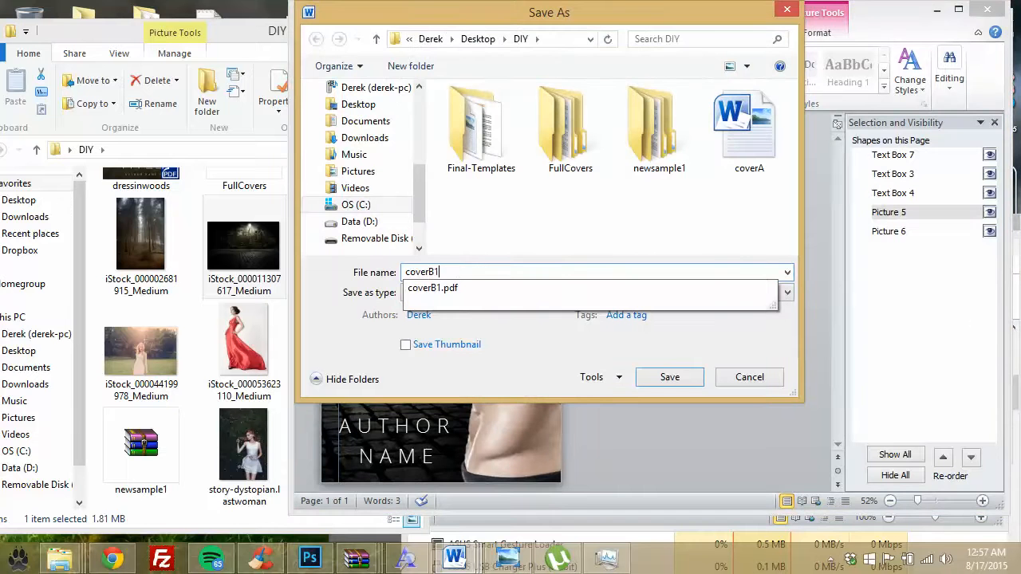
pyautogui.click(668, 377)
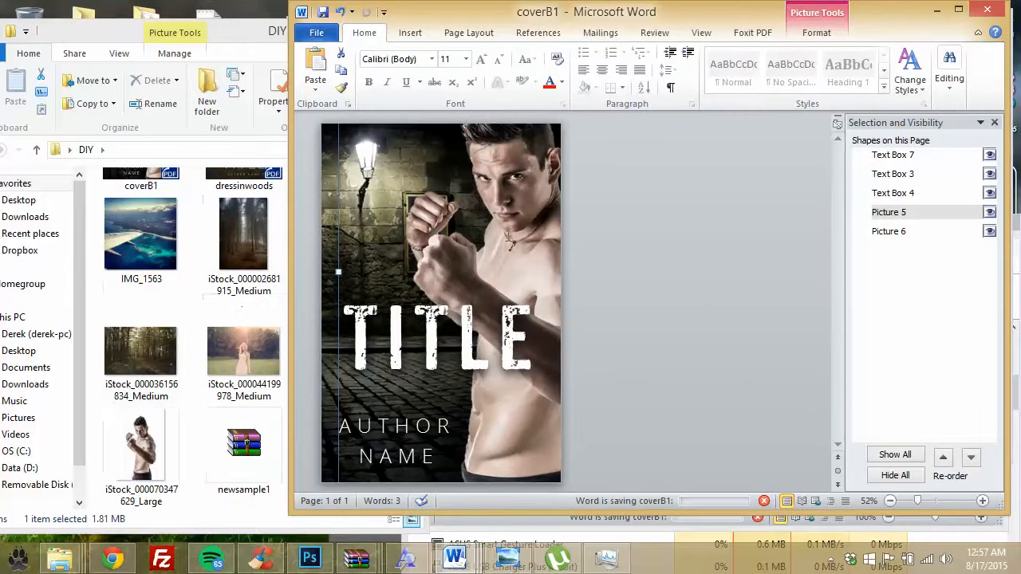
# Step: Shrink the boxer picture from its corner and move it up-left beside the street lamp
pyautogui.moveTo(495, 231); pyautogui.dragTo(507, 330)
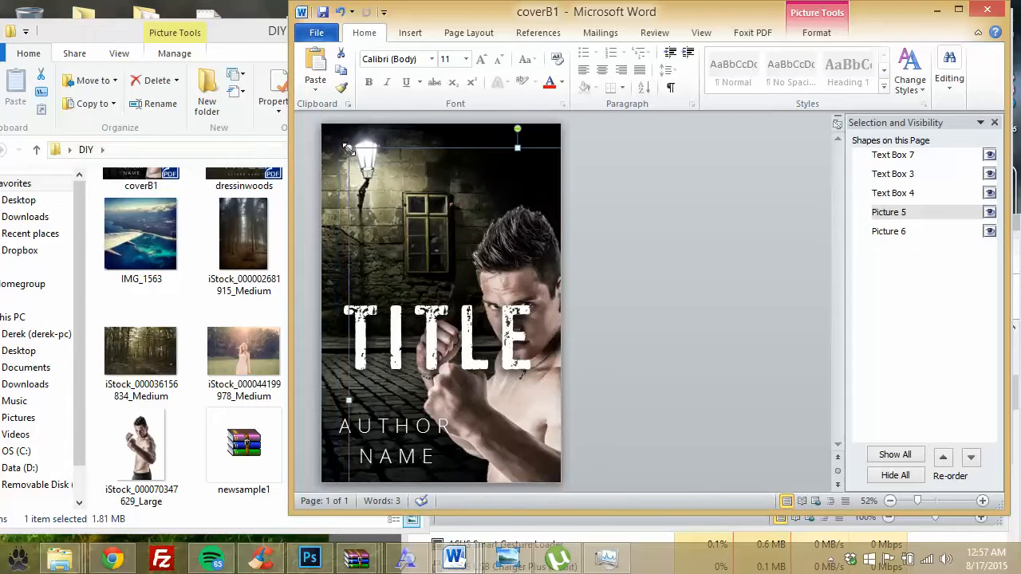
pyautogui.moveTo(348, 150); pyautogui.dragTo(405, 232)
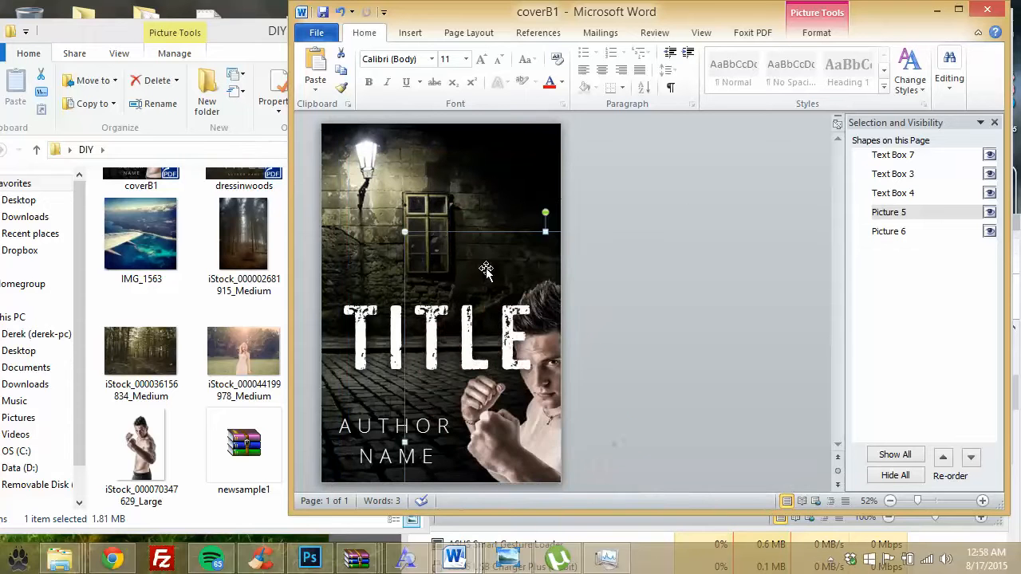
pyautogui.moveTo(527, 219); pyautogui.dragTo(491, 118)
pyautogui.moveTo(539, 236); pyautogui.dragTo(485, 142)
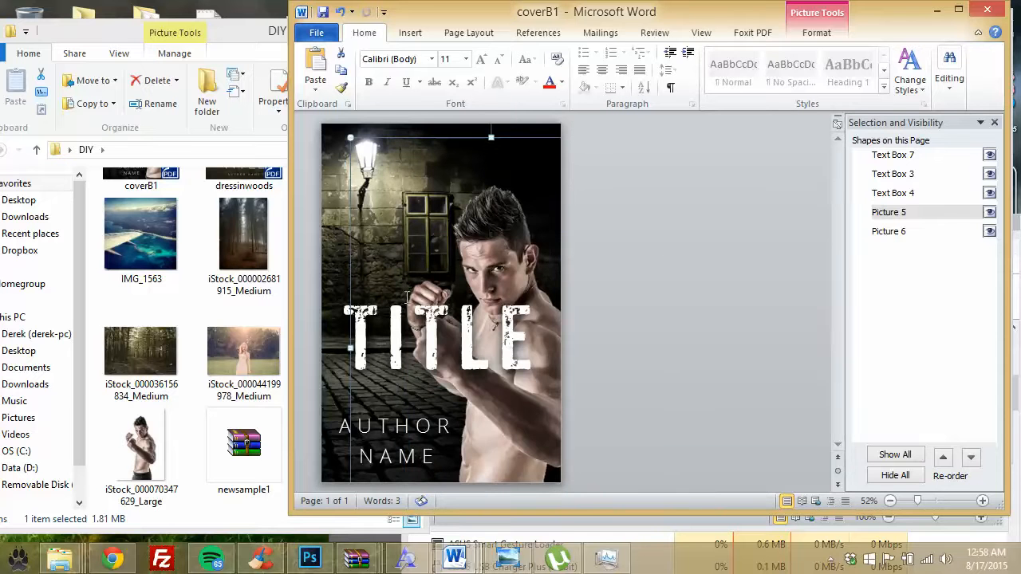
pyautogui.click(368, 315)
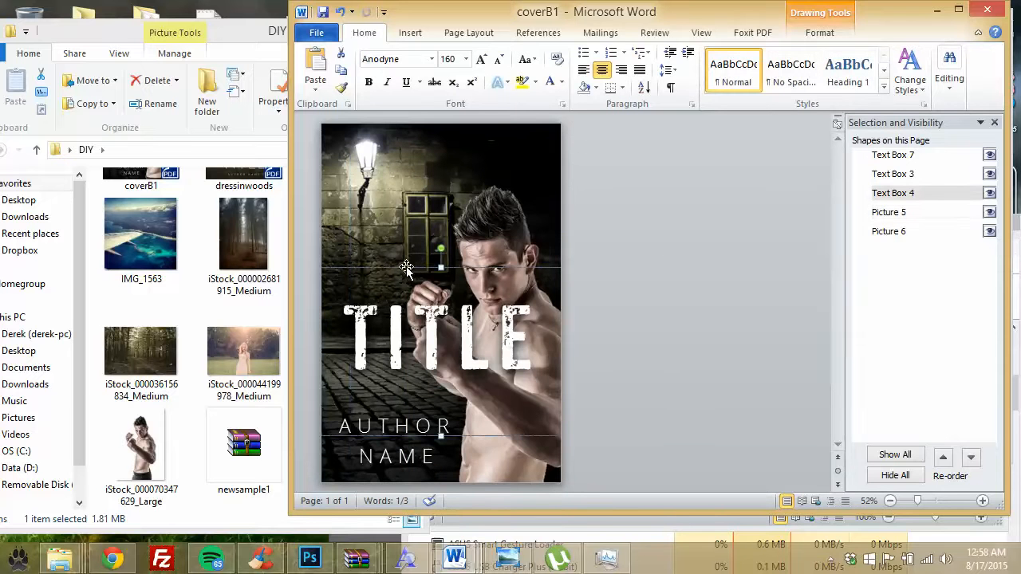
# Step: Move TITLE up over the boxer, duplicate it directly beneath, and select the copy's text
pyautogui.moveTo(409, 188); pyautogui.dragTo(416, 180)
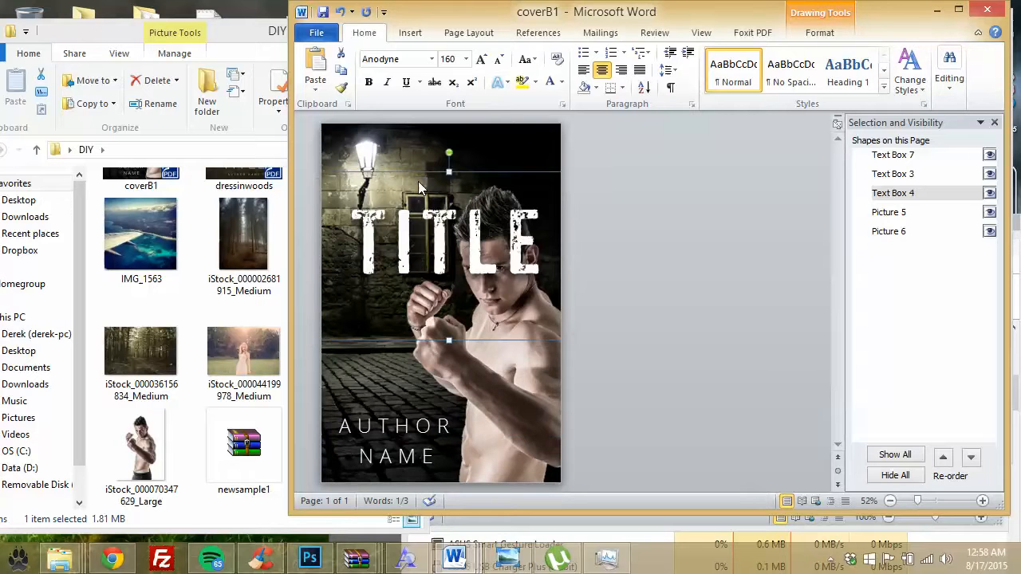
pyautogui.hotkey('ctrl', 'v')
pyautogui.moveTo(495, 175); pyautogui.dragTo(488, 236)
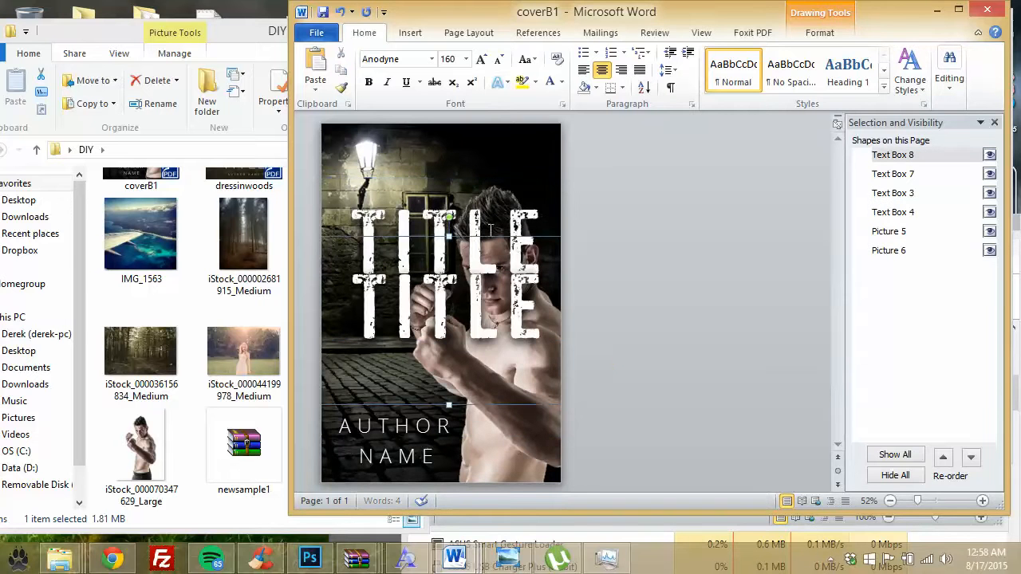
pyautogui.click(989, 156)
pyautogui.click(989, 157)
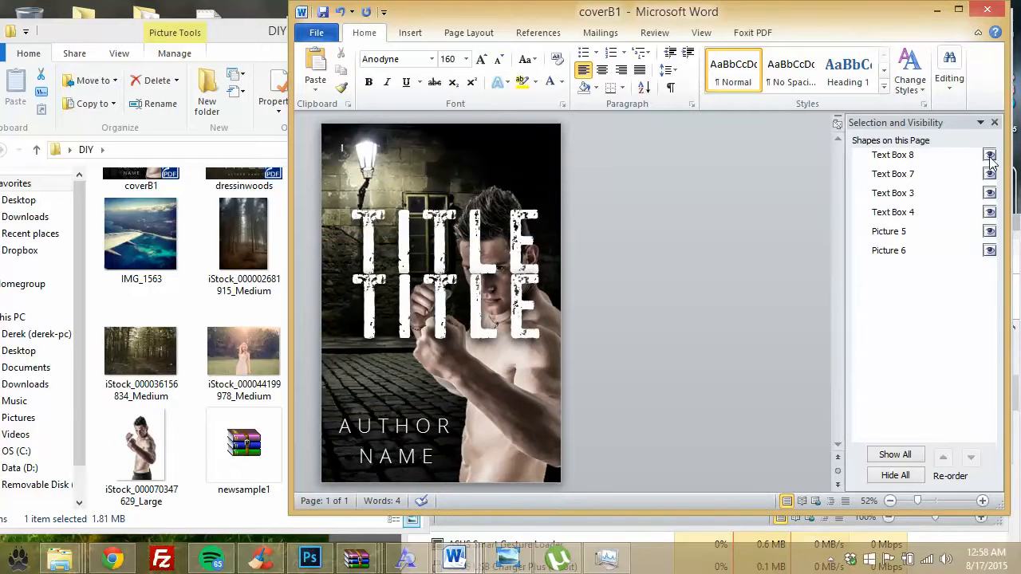
pyautogui.click(892, 154)
pyautogui.moveTo(476, 311); pyautogui.dragTo(323, 303)
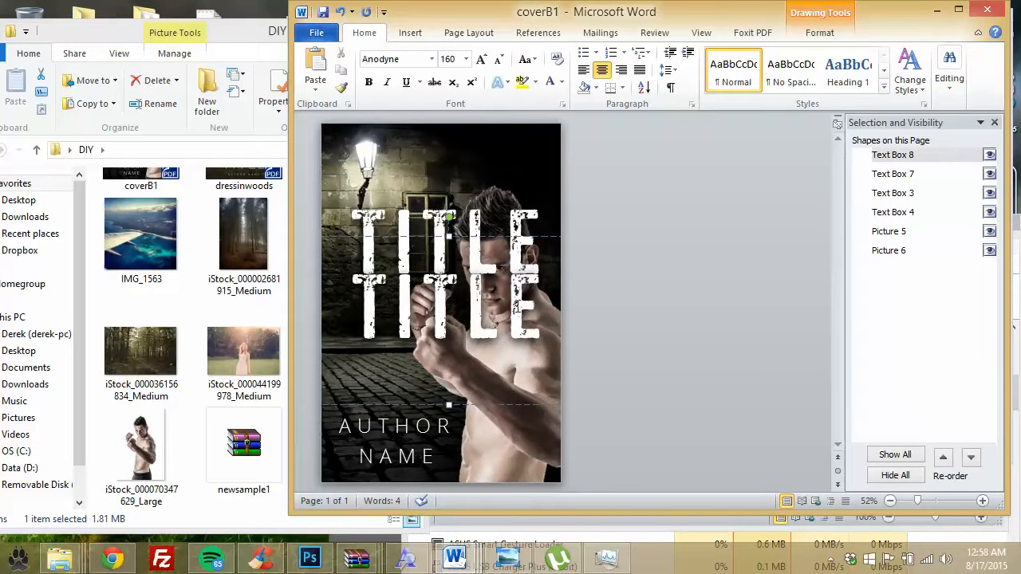
# Step: Apply the Antihistory font to the duplicate TITLE and hide the distressed TITLE box
pyautogui.click(431, 58)
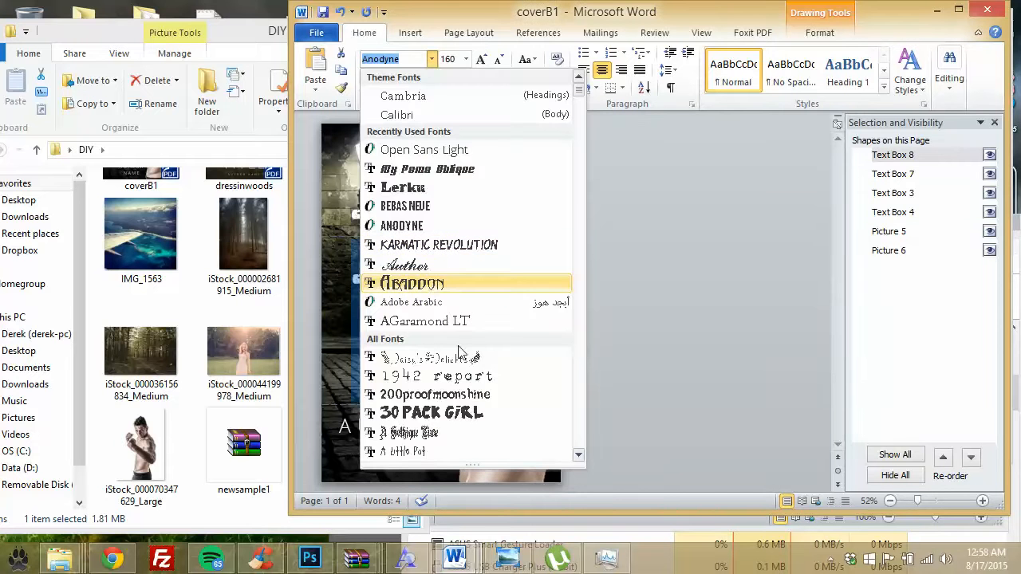
pyautogui.scroll(-5, 474, 373)
pyautogui.scroll(-12, 481, 389)
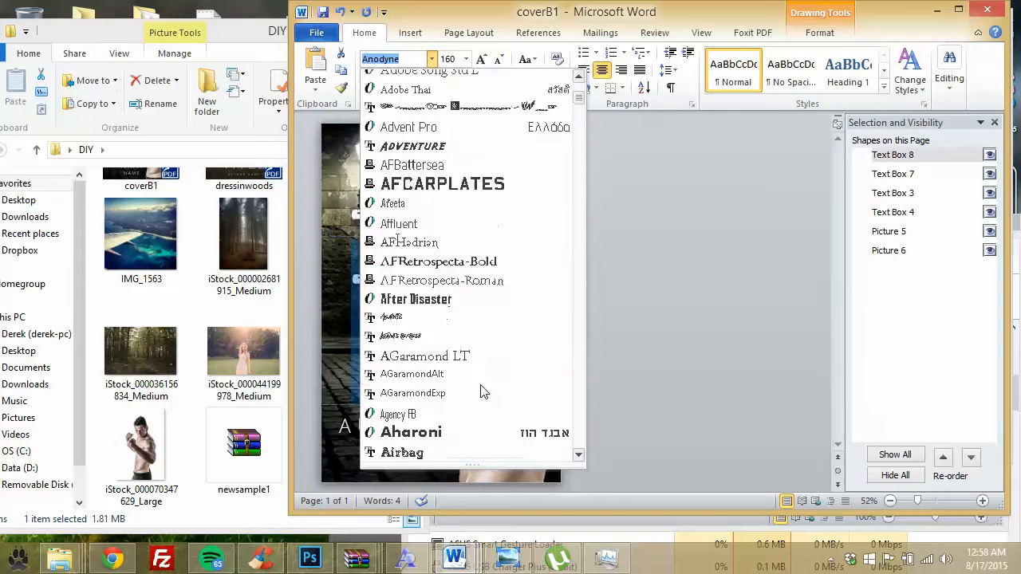
pyautogui.scroll(-15, 481, 389)
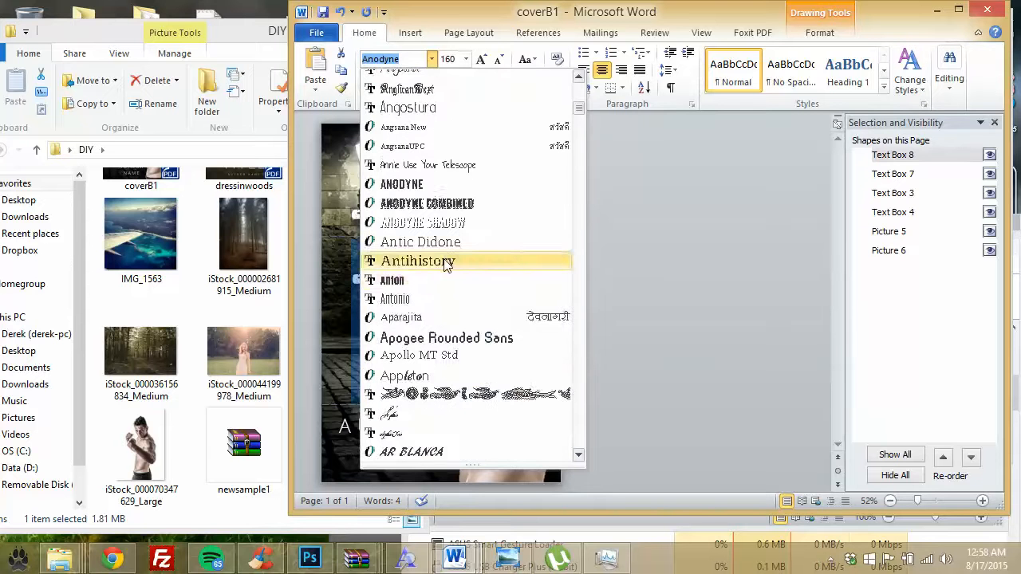
pyautogui.click(418, 260)
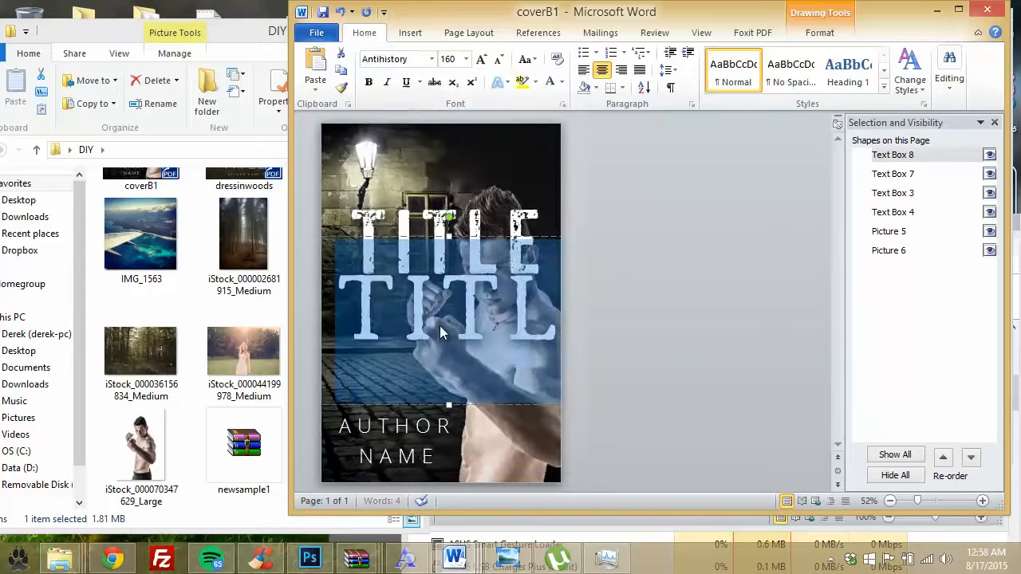
pyautogui.click(496, 220)
pyautogui.click(989, 213)
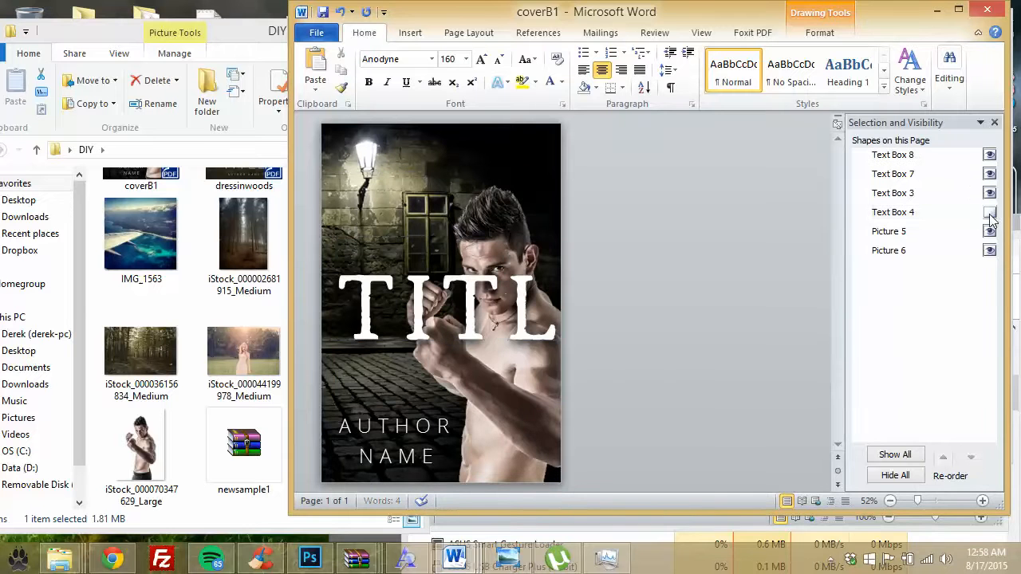
# Step: Resize the Antihistory title box, set it to 72 pt, and drag it to the cover's top
pyautogui.click(892, 155)
pyautogui.moveTo(471, 235); pyautogui.dragTo(430, 217)
pyautogui.moveTo(526, 221); pyautogui.dragTo(489, 234)
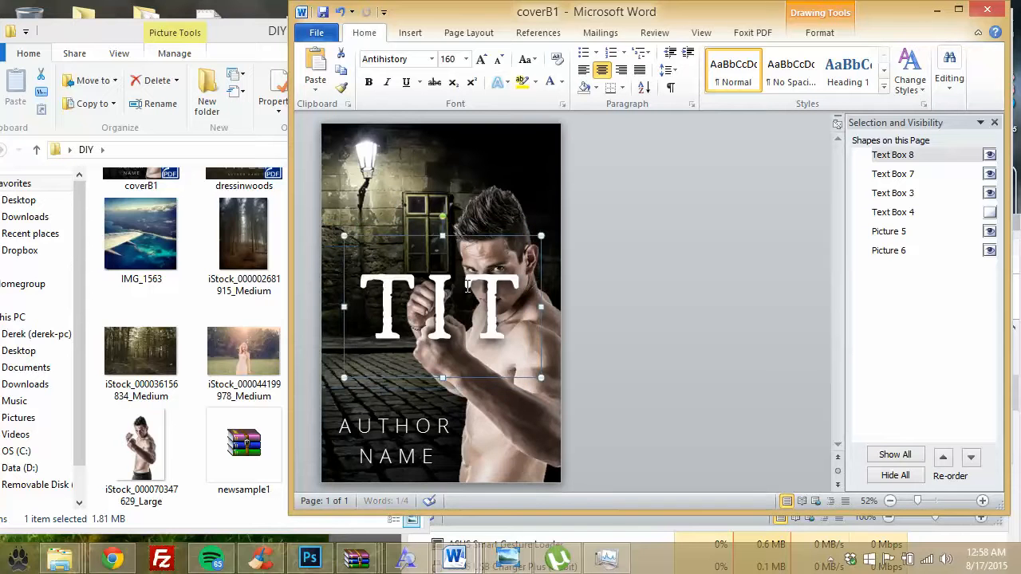
pyautogui.moveTo(444, 444); pyautogui.dragTo(315, 263)
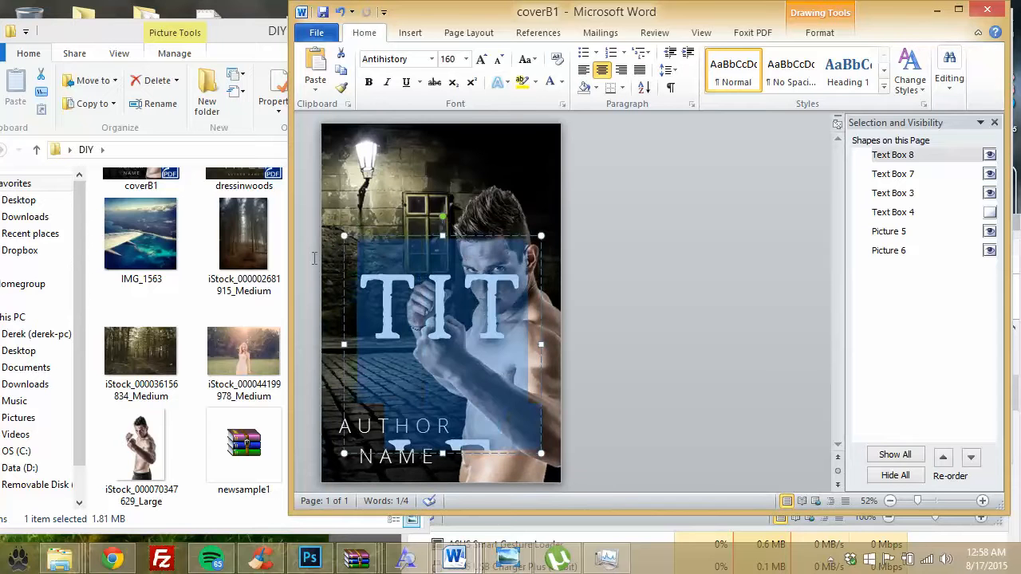
pyautogui.click(467, 59)
pyautogui.click(447, 281)
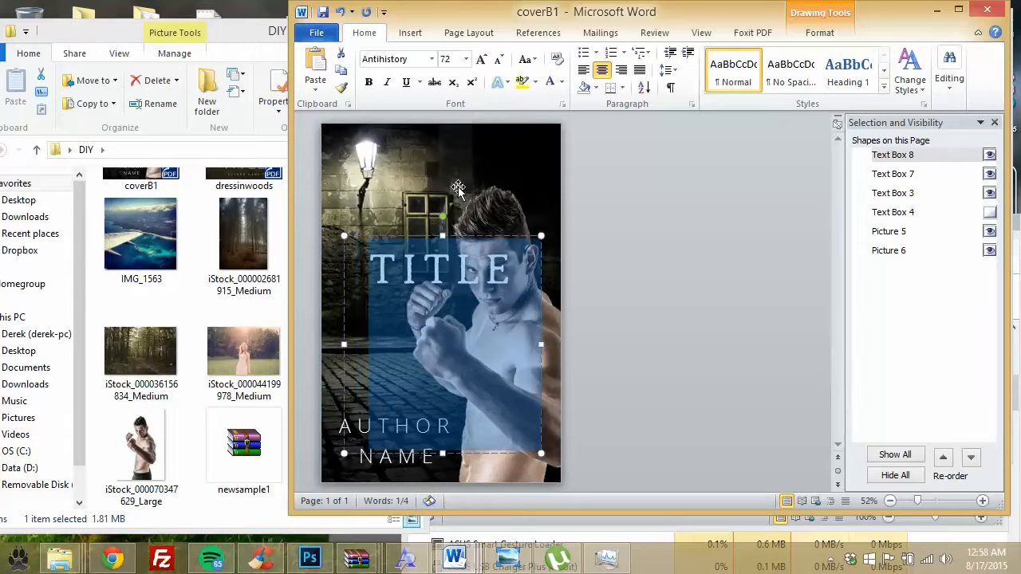
pyautogui.moveTo(487, 237); pyautogui.dragTo(514, 121)
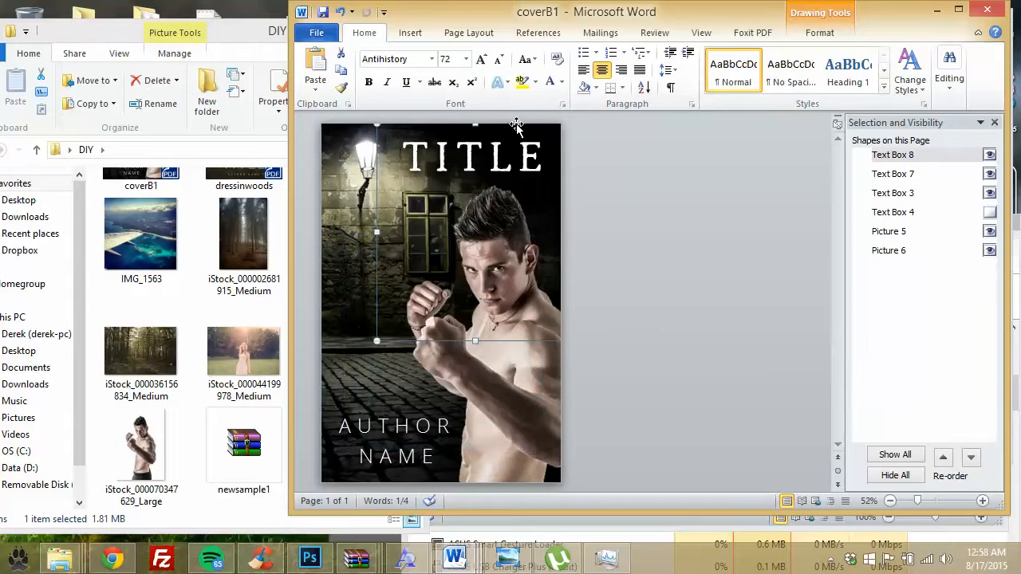
pyautogui.click(492, 341)
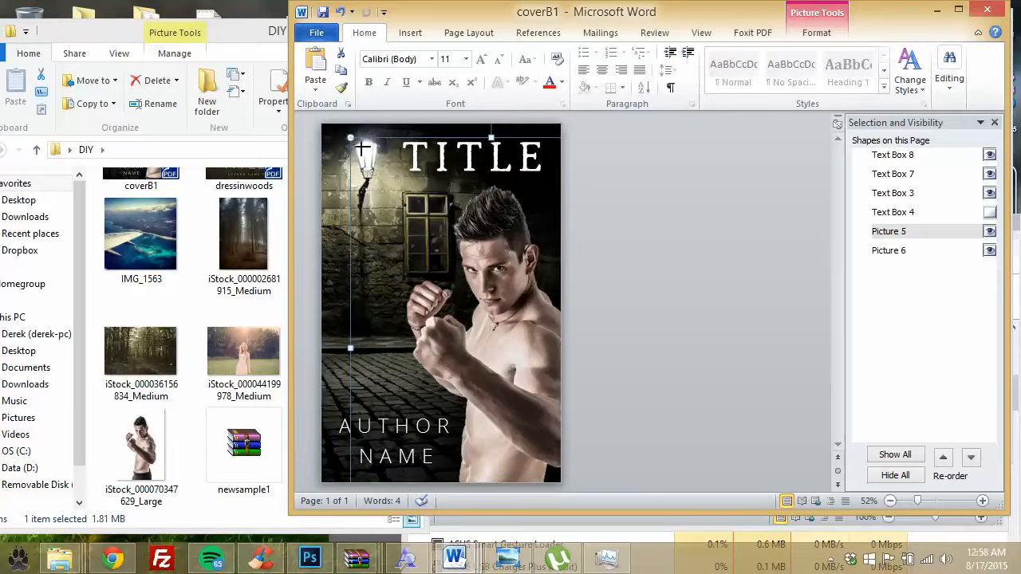
# Step: Try several new positions for the boxer photo, shifting it right, down, then up-left
pyautogui.moveTo(361, 148); pyautogui.dragTo(376, 173)
pyautogui.click(503, 295)
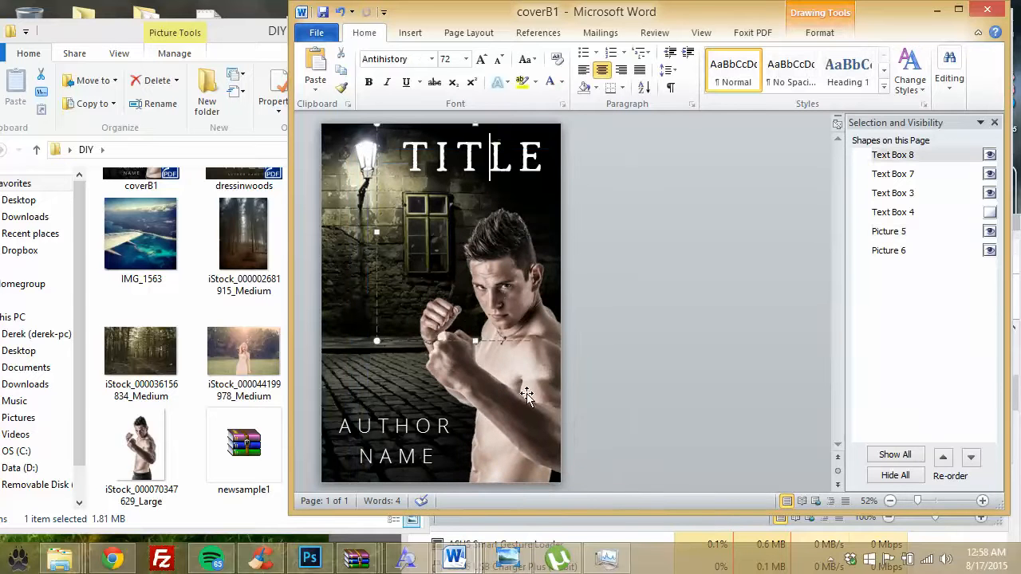
pyautogui.moveTo(530, 414); pyautogui.dragTo(506, 366)
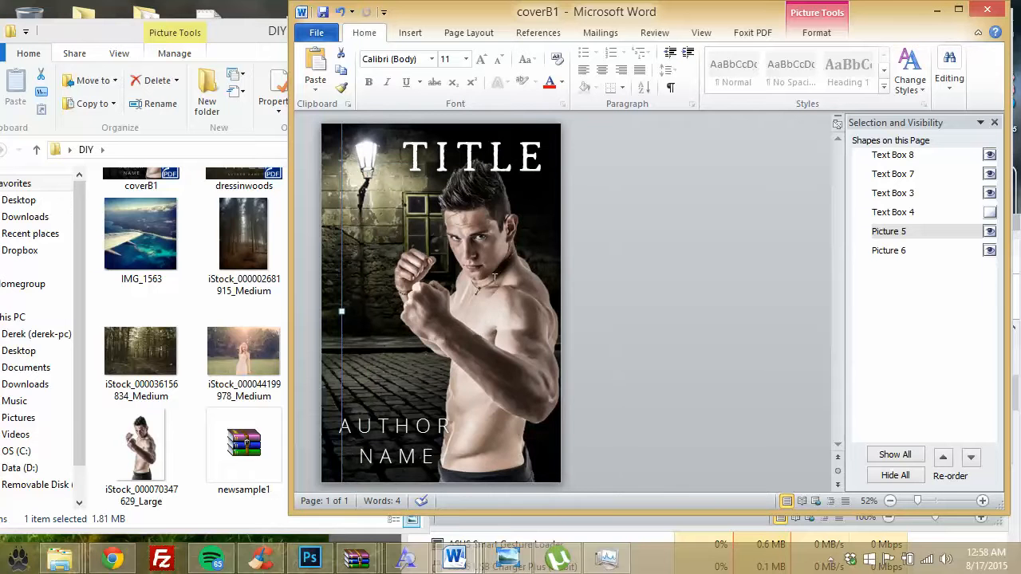
pyautogui.click(498, 204)
pyautogui.click(525, 386)
pyautogui.moveTo(528, 378)
pyautogui.mouseDown()
pyautogui.moveTo(532, 400)
pyautogui.moveTo(535, 367)
pyautogui.moveTo(532, 390)
pyautogui.moveTo(529, 378)
pyautogui.mouseUp()
pyautogui.click(504, 335)
pyautogui.click(510, 368)
# Step: Move the boxer photo lower right and shrink it slightly from its top-left corner
pyautogui.click(449, 150)
pyautogui.click(493, 383)
pyautogui.moveTo(488, 361); pyautogui.dragTo(495, 408)
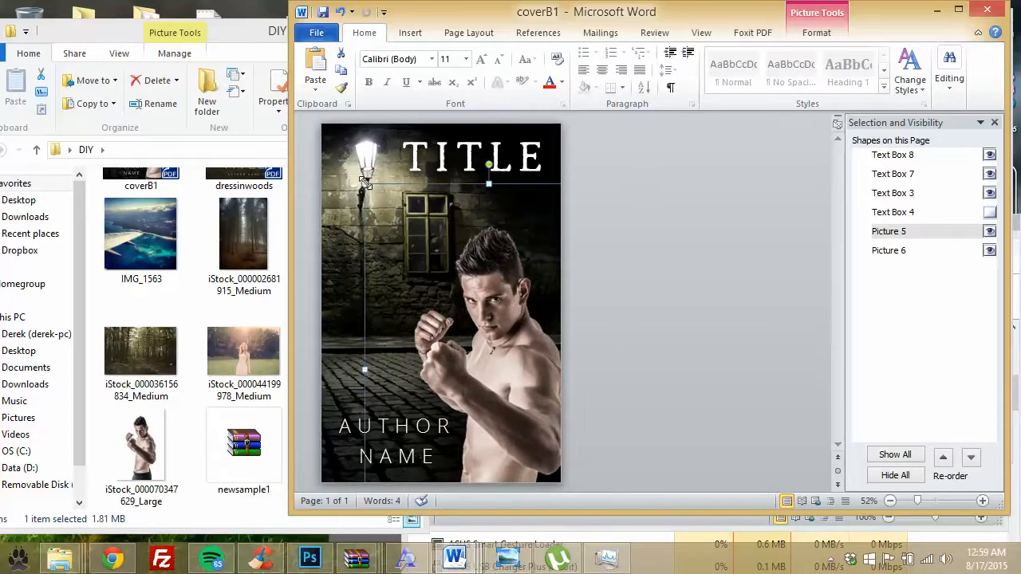
pyautogui.moveTo(372, 193); pyautogui.dragTo(382, 208)
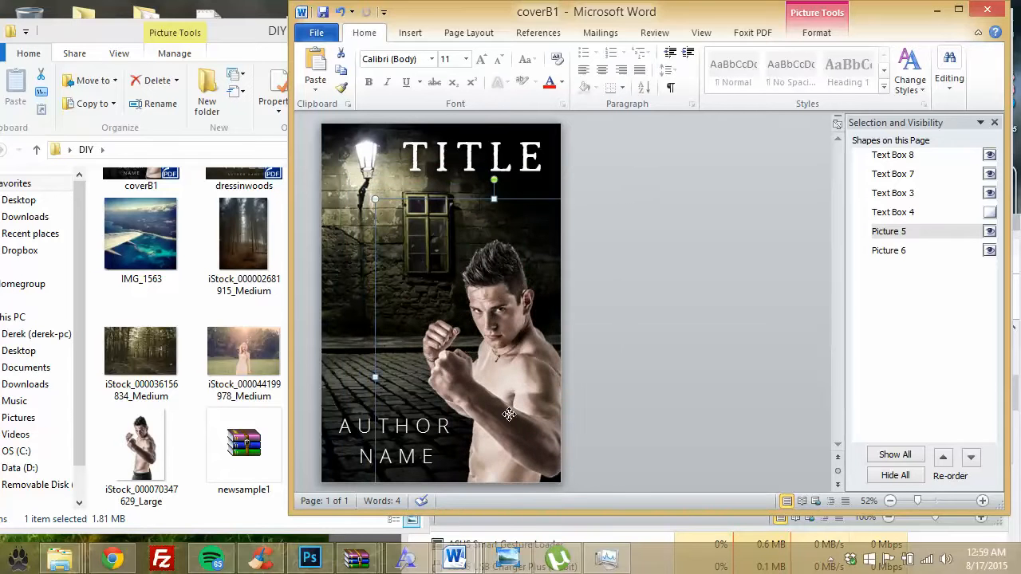
pyautogui.moveTo(509, 428); pyautogui.dragTo(510, 368)
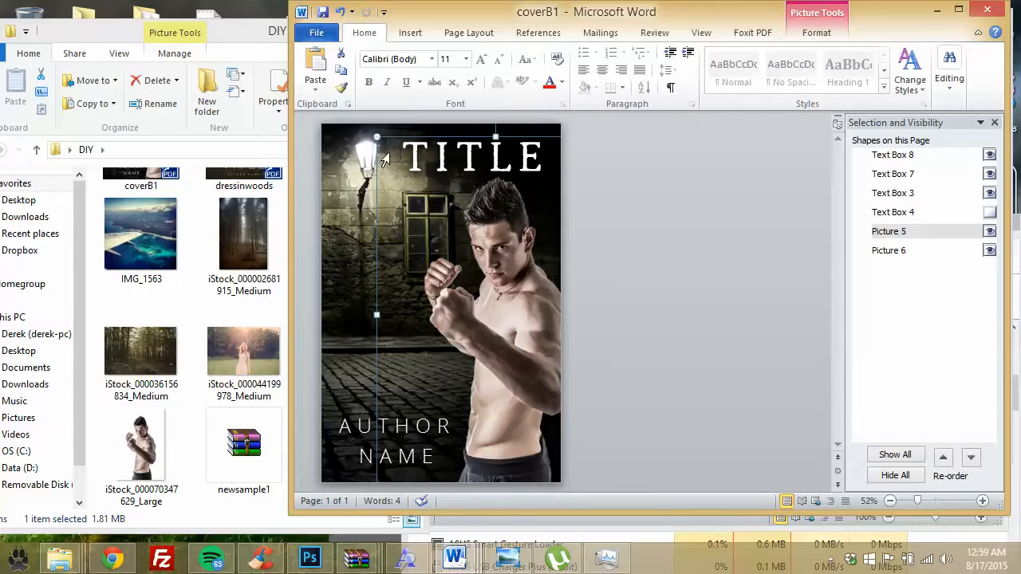
pyautogui.moveTo(377, 137); pyautogui.dragTo(383, 145)
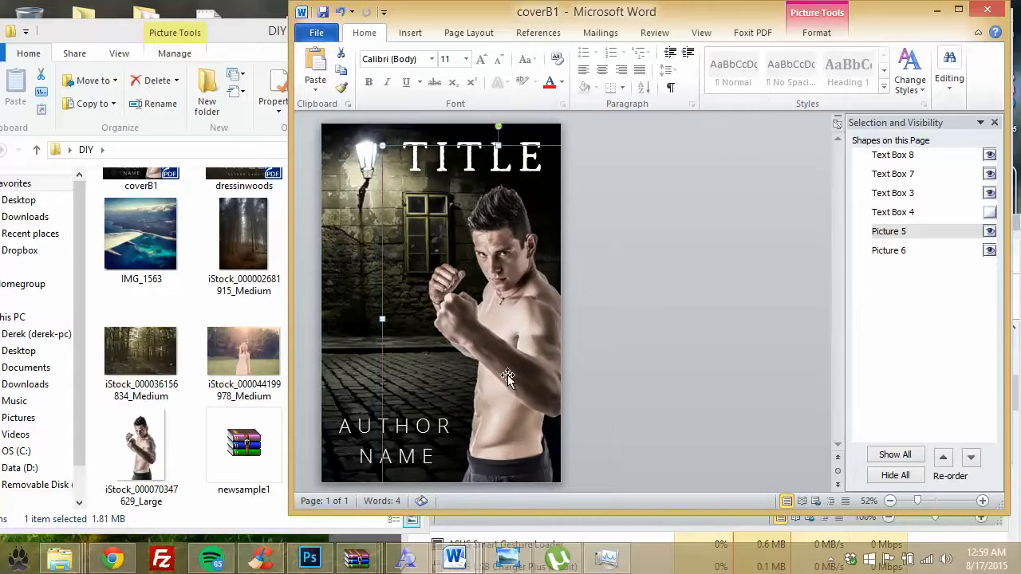
pyautogui.moveTo(512, 383); pyautogui.dragTo(500, 376)
pyautogui.click(649, 353)
# Step: Nudge the title box up and to the right with the arrow keys
pyautogui.click(489, 158)
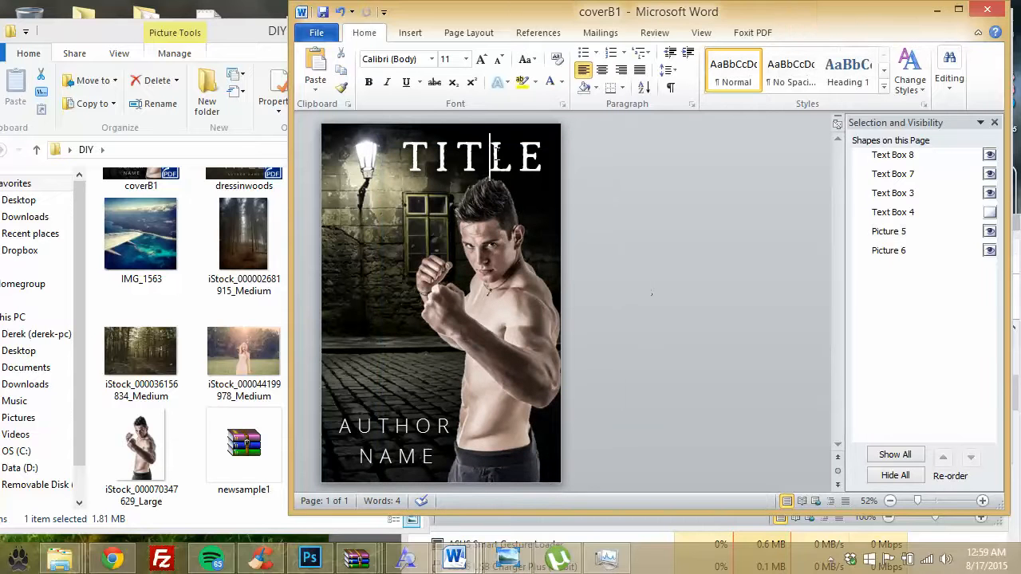
pyautogui.click(377, 226)
pyautogui.moveTo(378, 225); pyautogui.dragTo(377, 224)
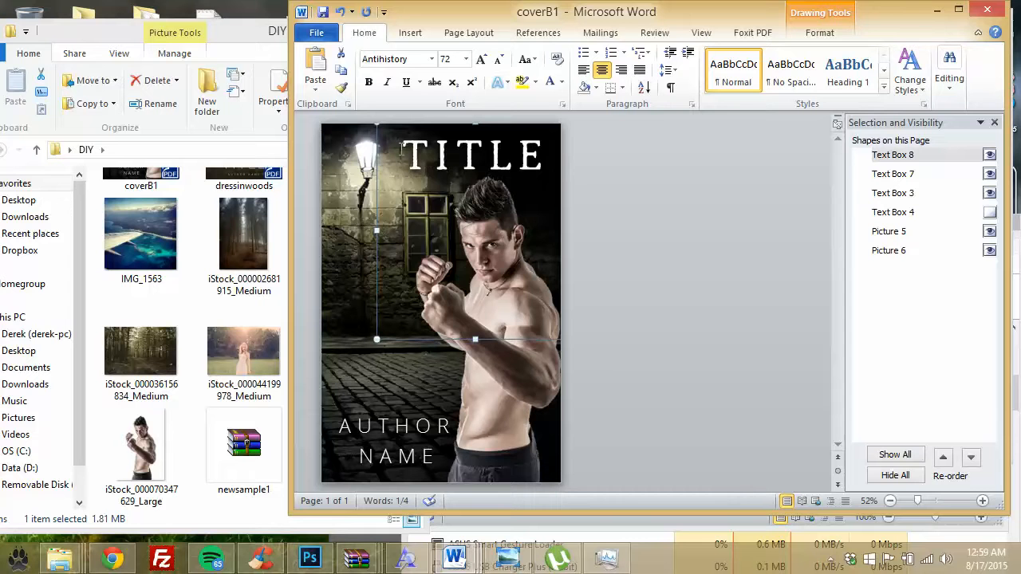
pyautogui.moveTo(400, 148); pyautogui.dragTo(489, 150)
pyautogui.click(376, 277)
pyautogui.press('Up')
pyautogui.press('Right')
pyautogui.press('Right')
pyautogui.press('Up')
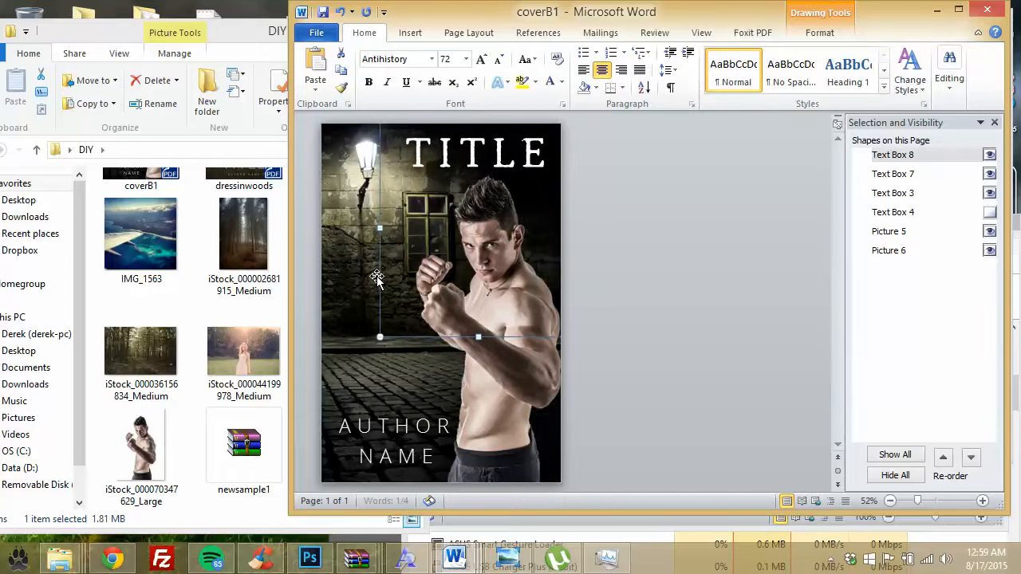
pyautogui.press('Right')
pyautogui.press('Up')
# Step: Shrink the boxer photo a little more from its corner and bring the DIY folder forward
pyautogui.click(503, 432)
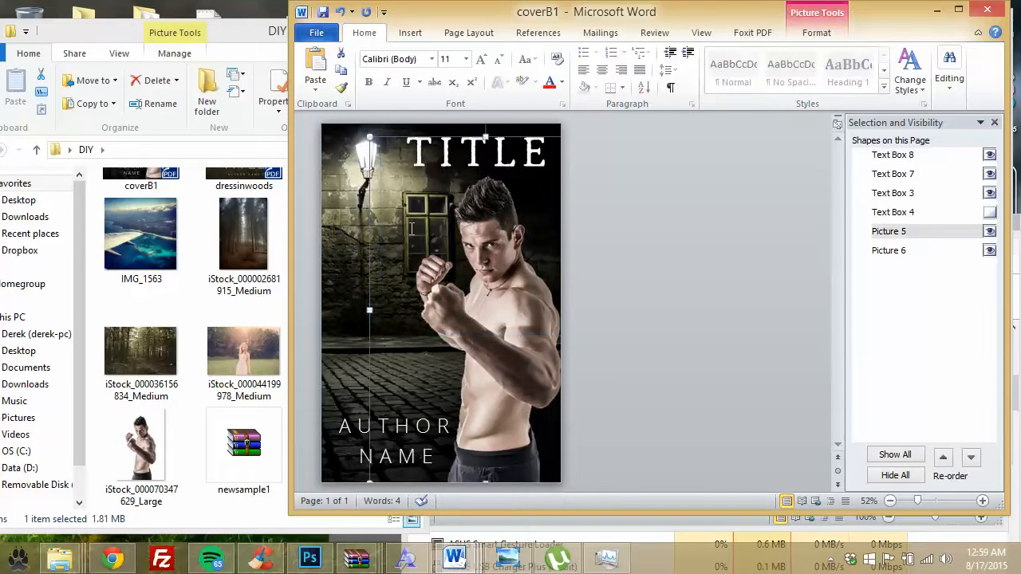
pyautogui.moveTo(369, 140); pyautogui.dragTo(379, 148)
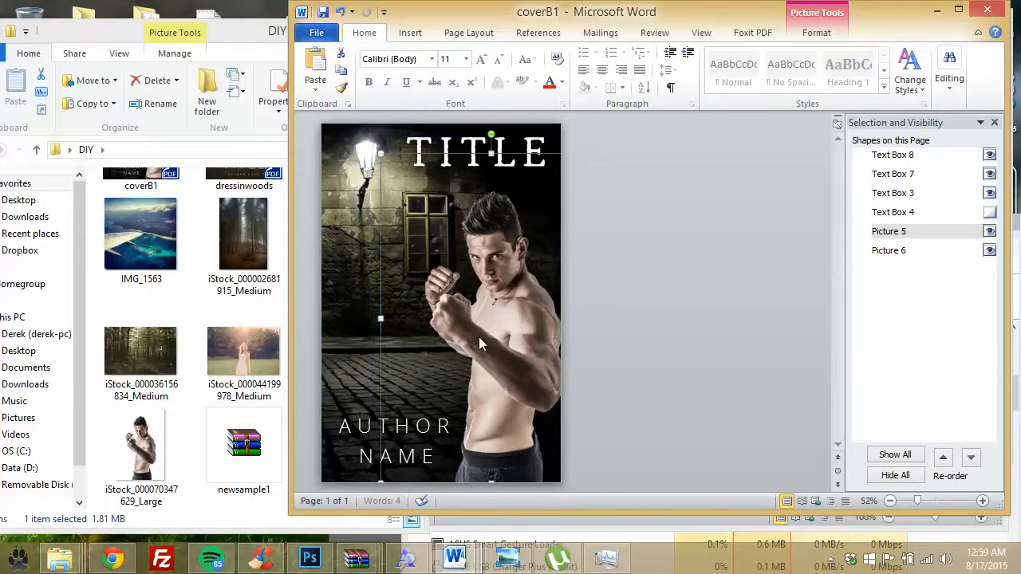
pyautogui.click(631, 328)
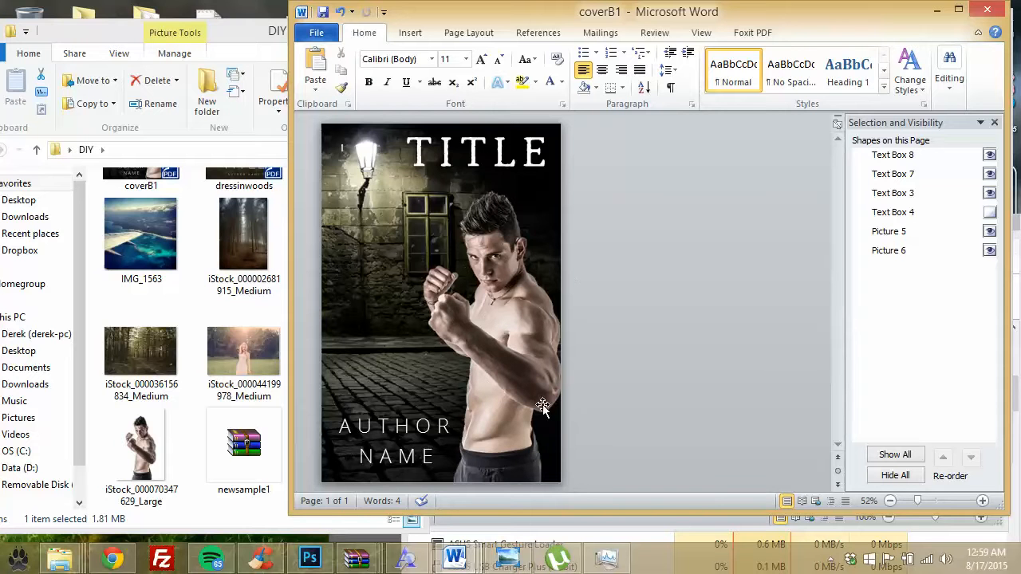
pyautogui.click(262, 220)
pyautogui.scroll(2, 262, 320)
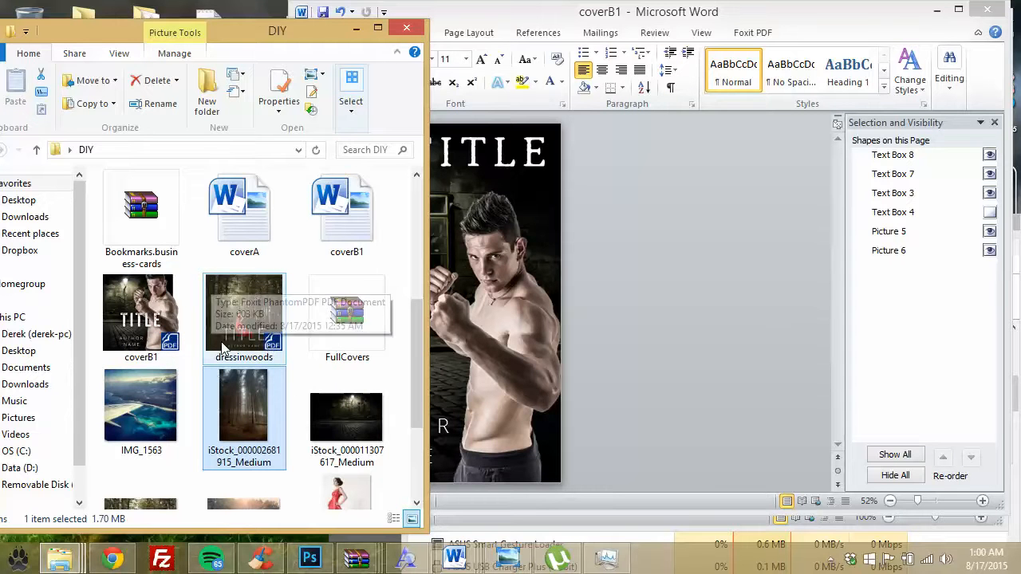
pyautogui.click(637, 298)
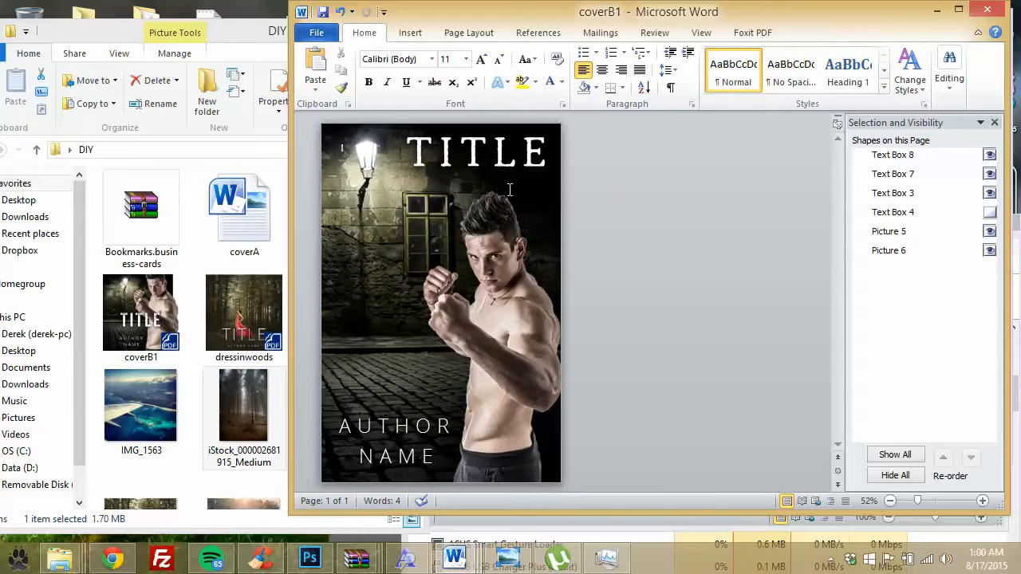
# Step: Save the cover as a new Word document named coverB2
pyautogui.click(317, 33)
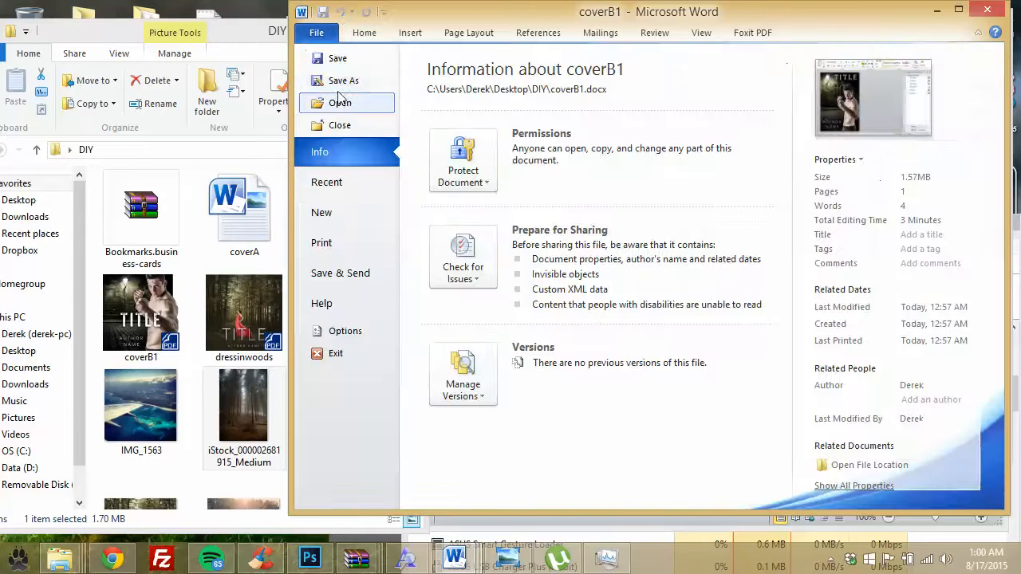
pyautogui.click(339, 81)
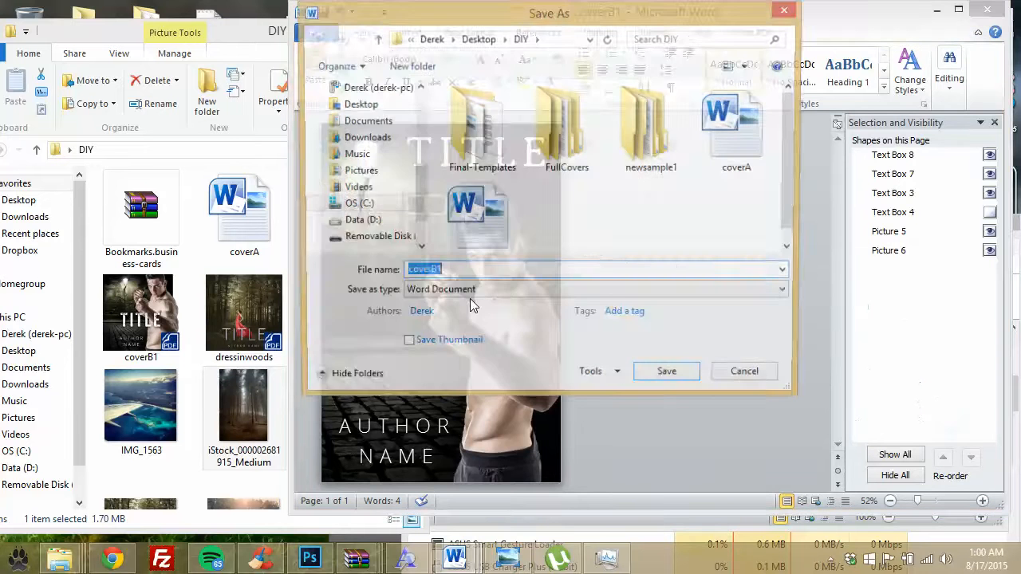
pyautogui.click(464, 272)
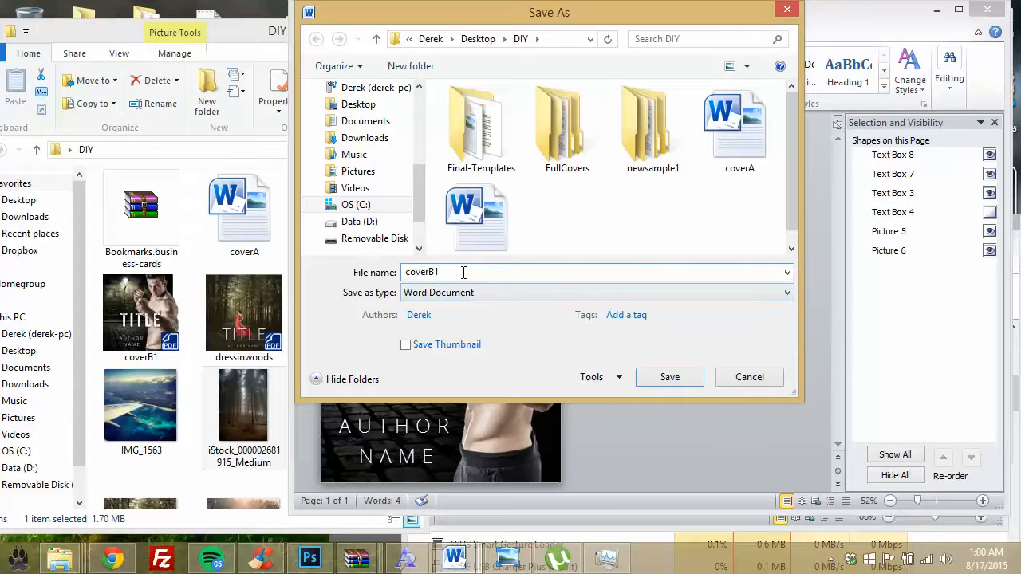
pyautogui.press('BackSpace')
pyautogui.write('2')
pyautogui.click(667, 378)
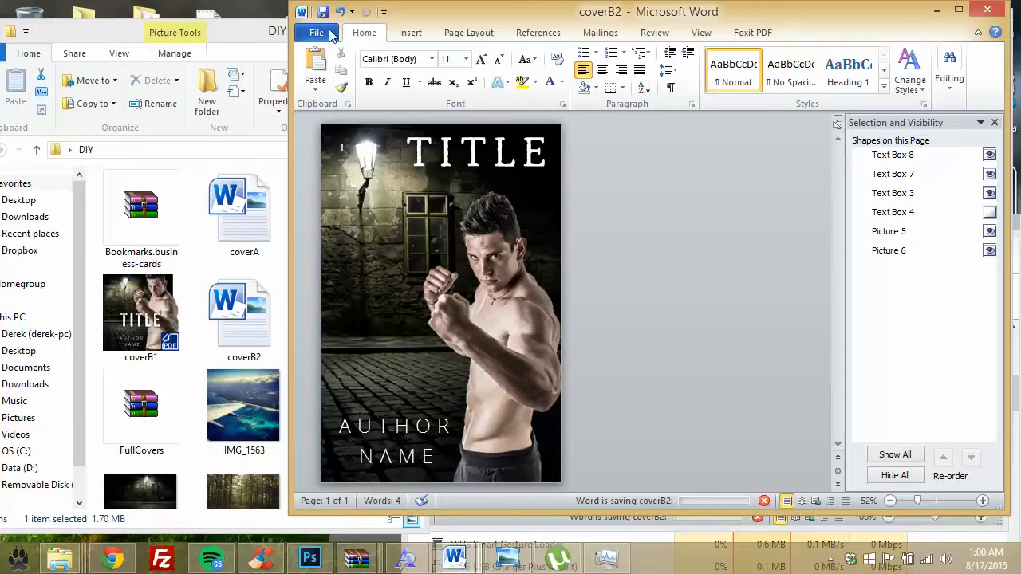
# Step: Publish the coverB2 cover as a PDF too
pyautogui.click(319, 34)
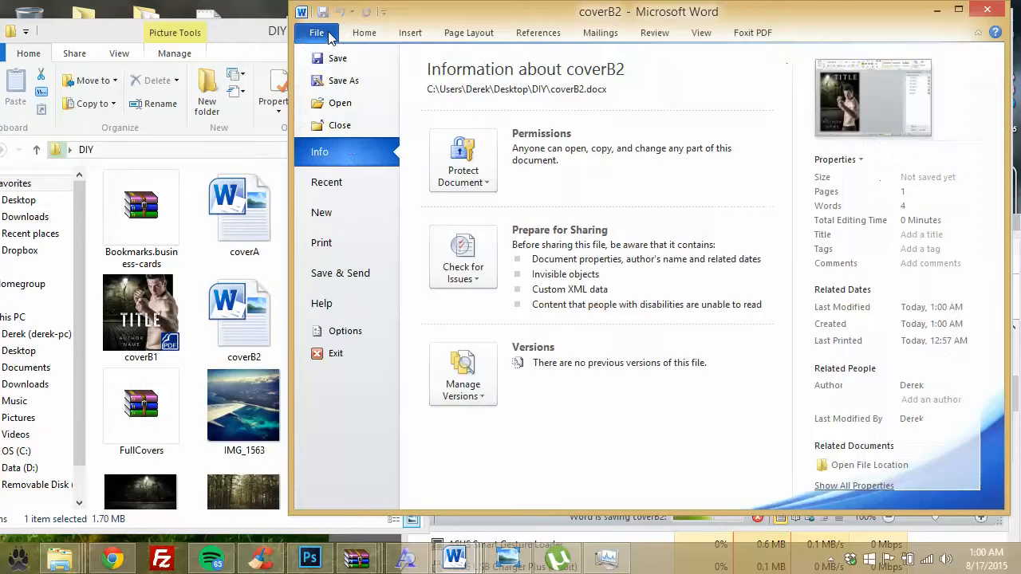
pyautogui.click(344, 80)
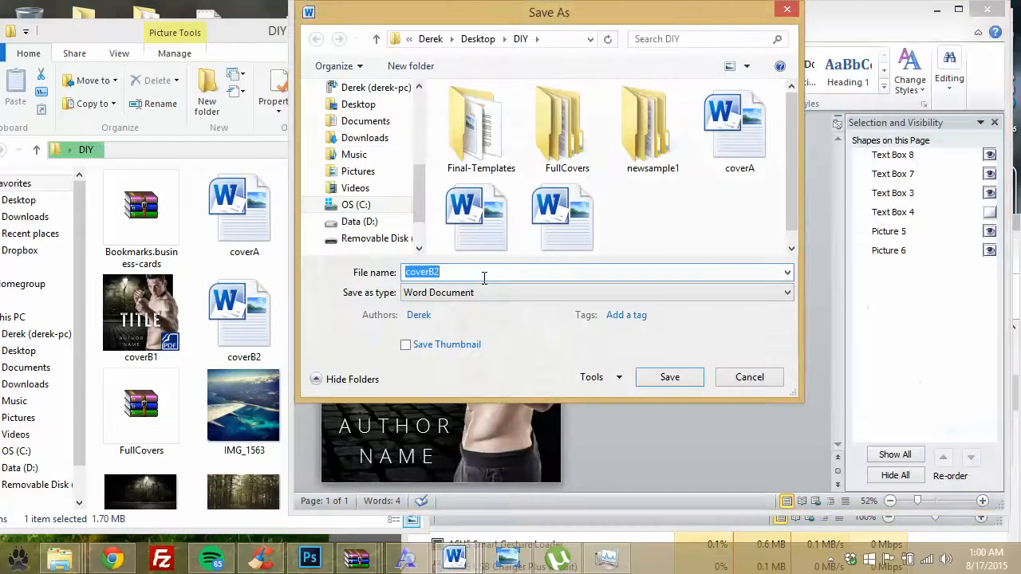
pyautogui.click(446, 292)
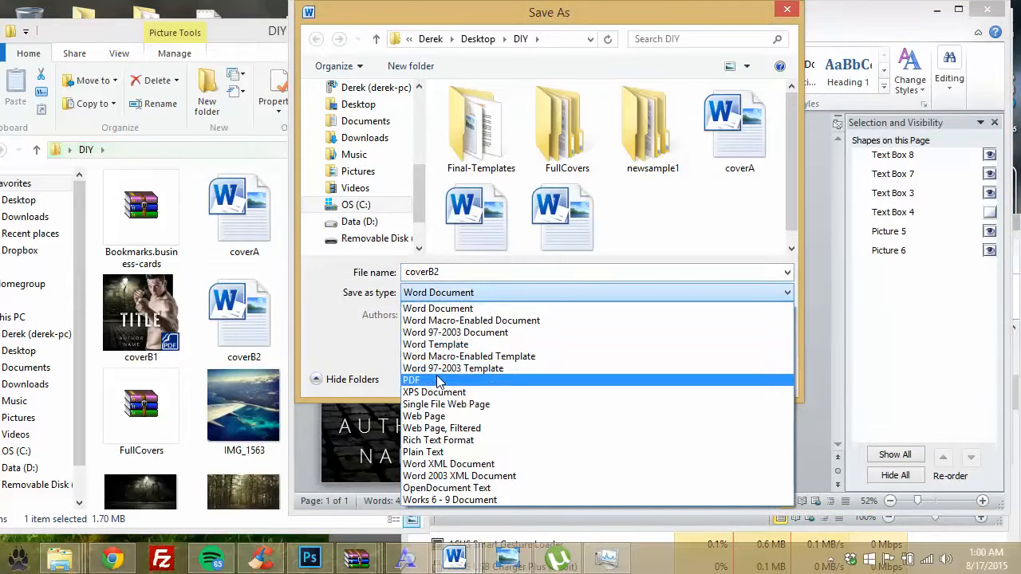
pyautogui.click(438, 380)
pyautogui.click(437, 381)
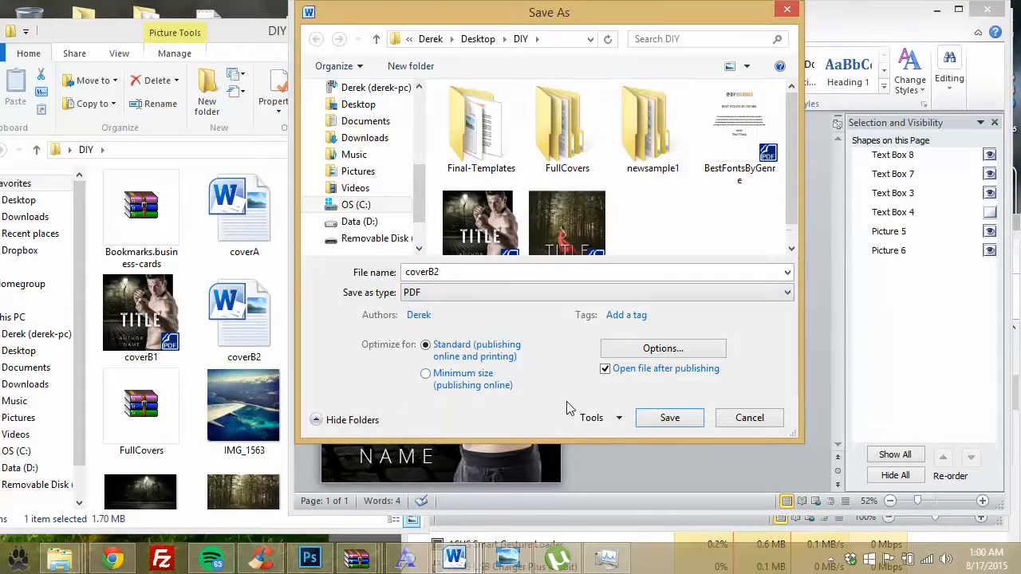
pyautogui.click(669, 418)
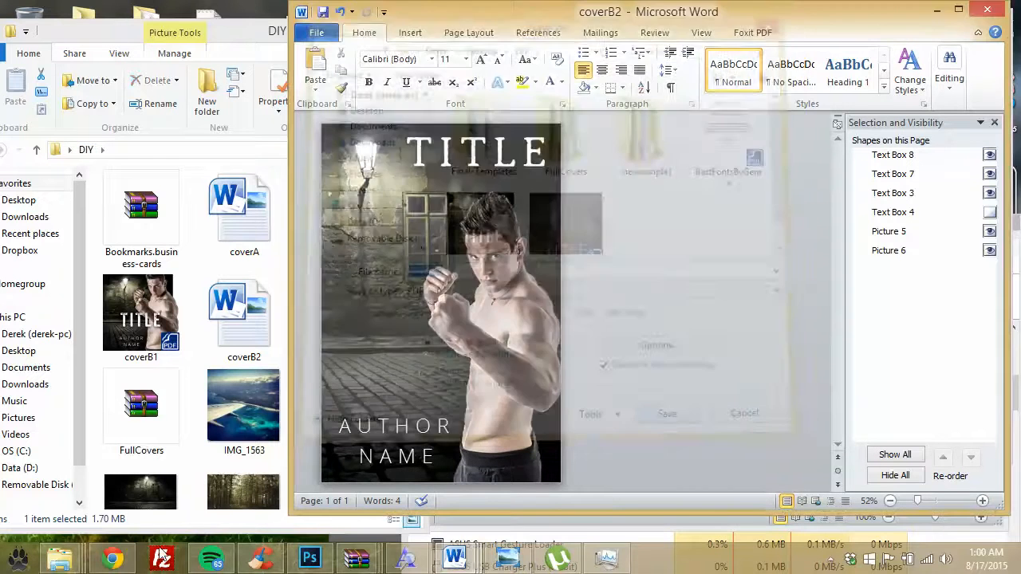
pyautogui.click(114, 558)
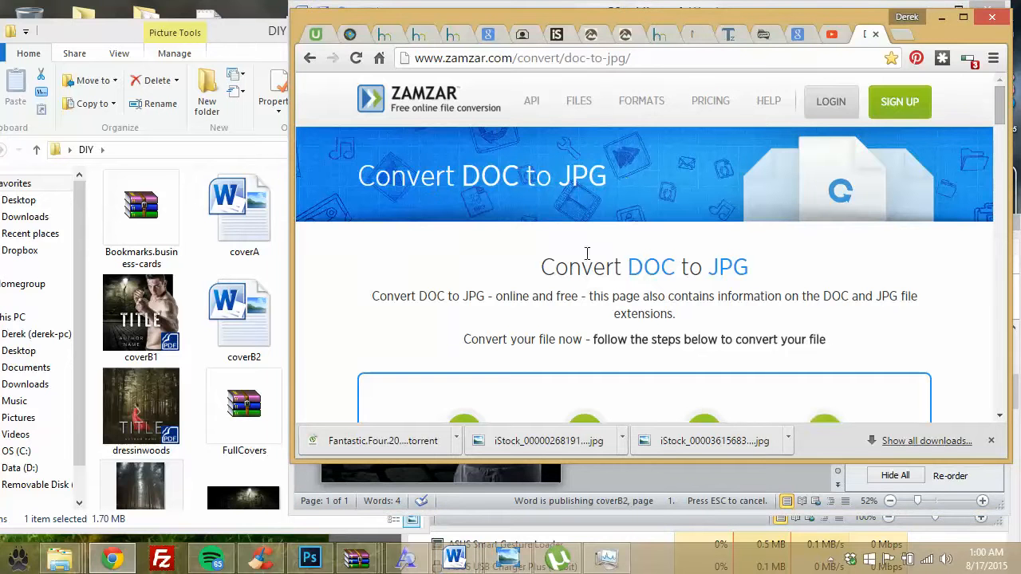
# Step: Browse to the DIY folder and upload coverB1.pdf to Zamzar's conversion list
pyautogui.scroll(-4, 586, 254)
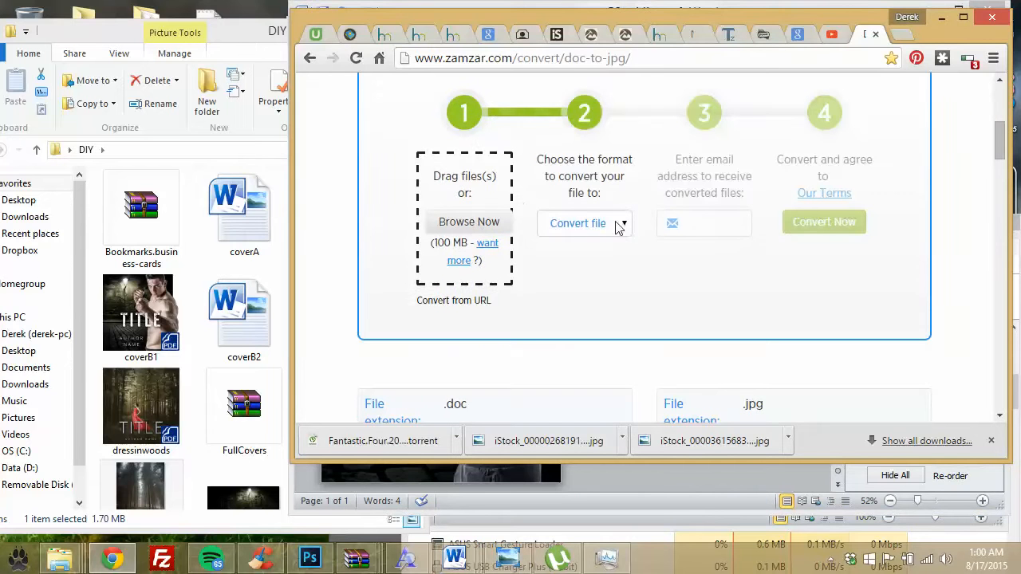
pyautogui.click(467, 224)
pyautogui.scroll(-5, 510, 249)
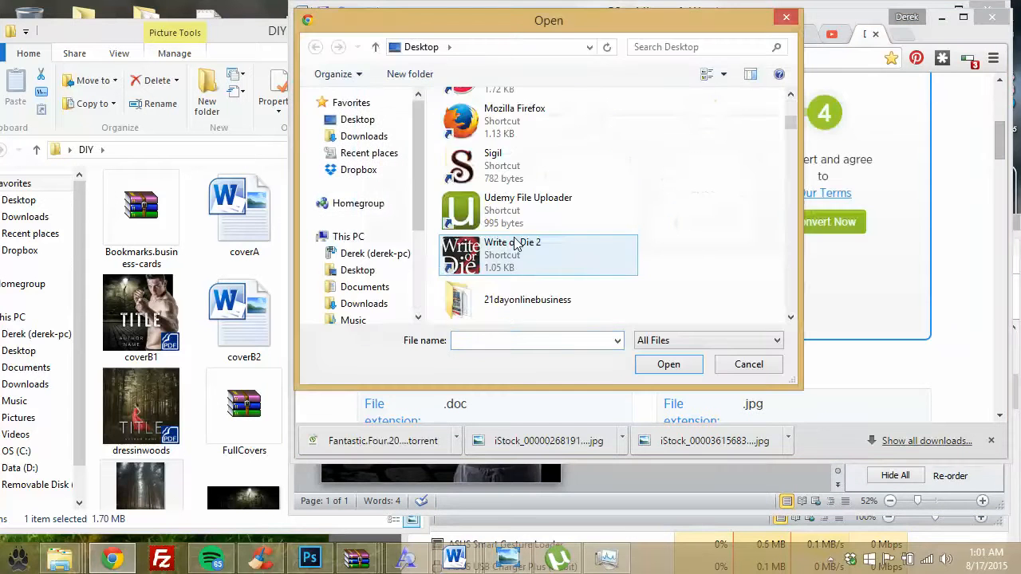
pyautogui.scroll(-3, 510, 248)
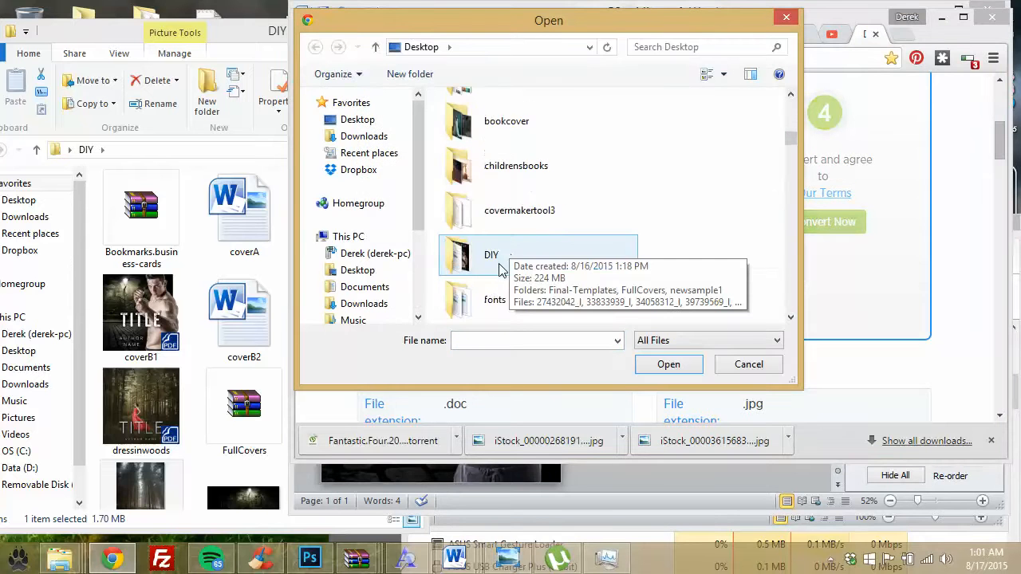
pyautogui.doubleClick(493, 262)
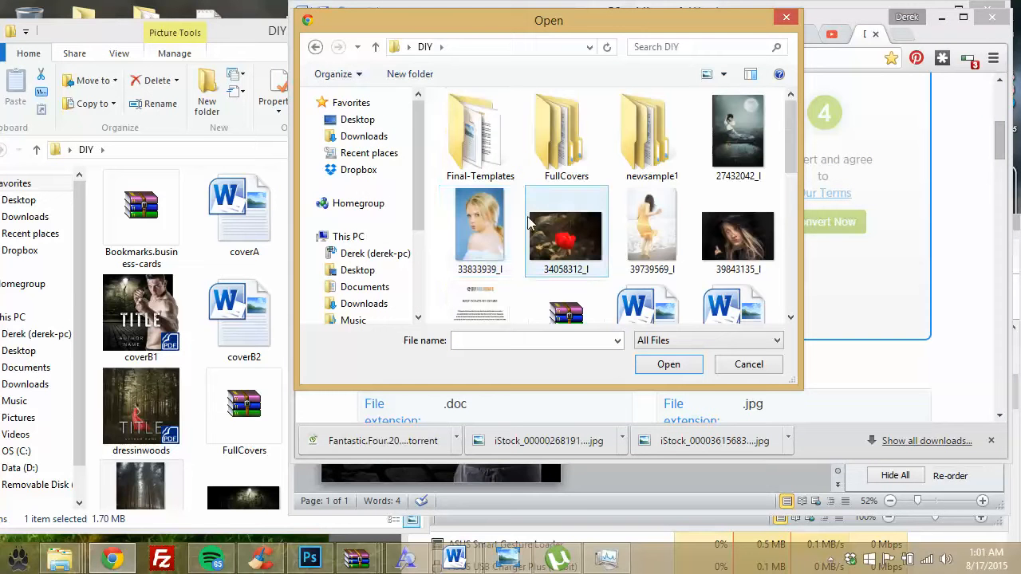
pyautogui.scroll(-1, 493, 227)
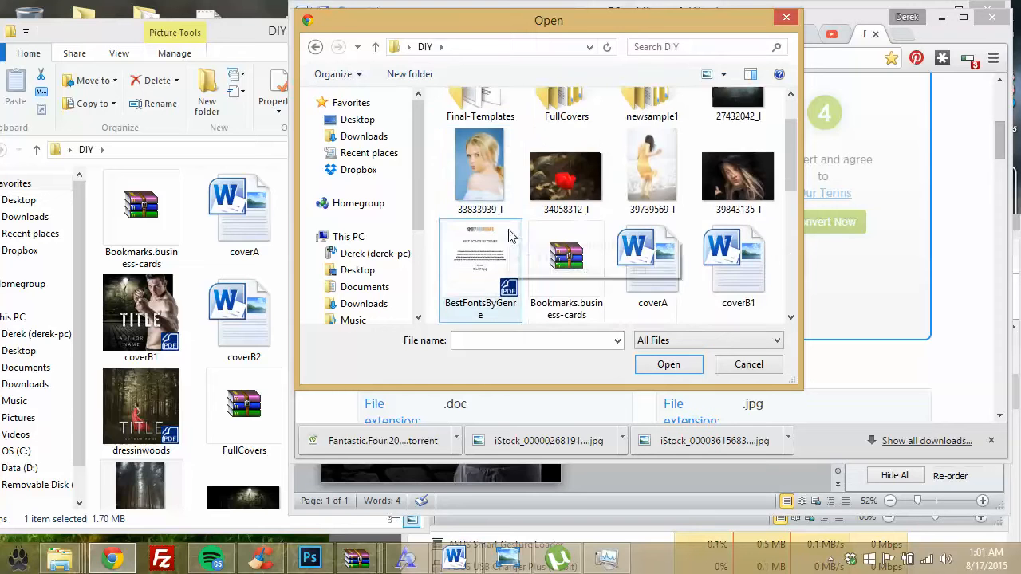
pyautogui.scroll(-2, 510, 236)
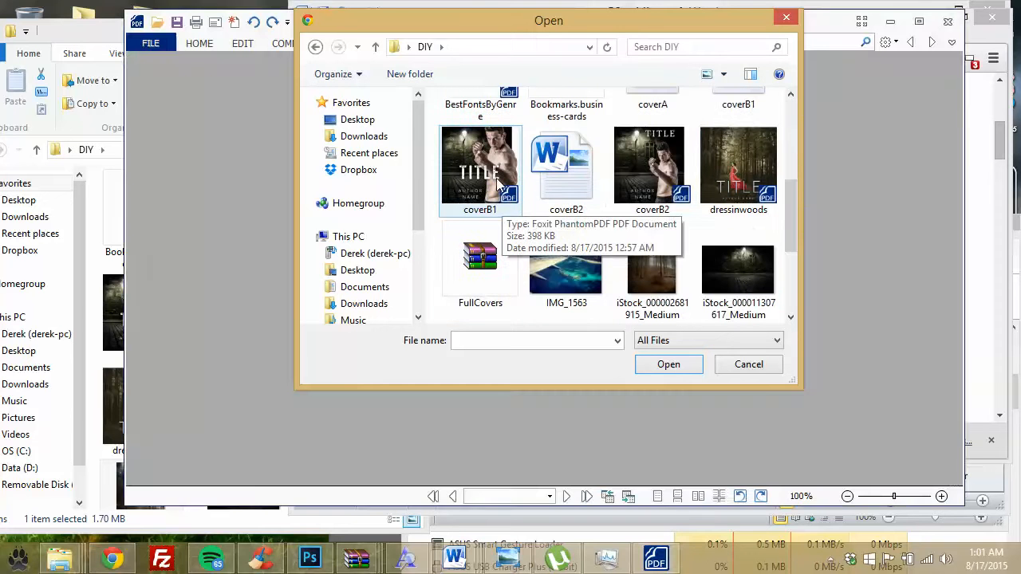
pyautogui.doubleClick(748, 174)
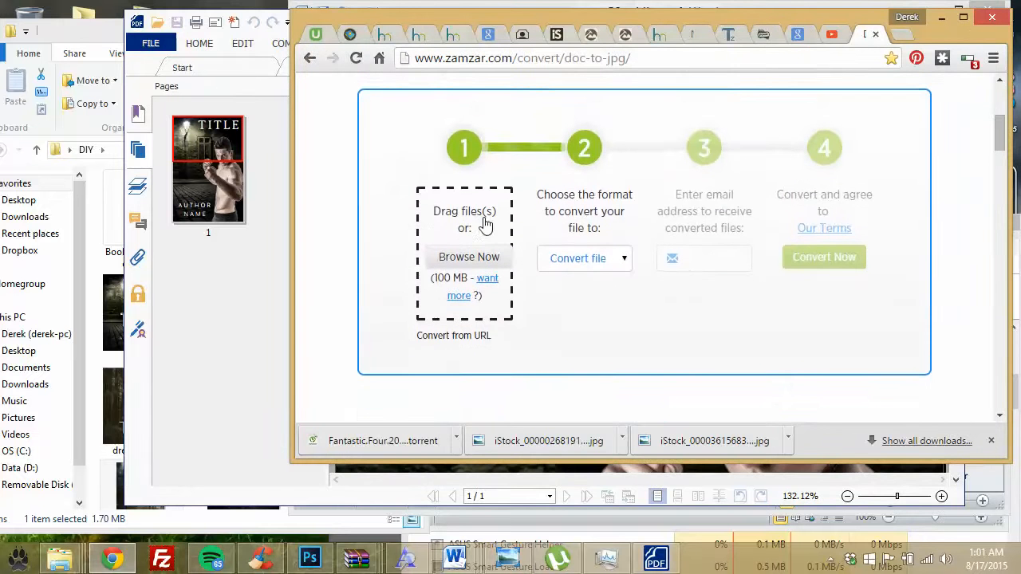
pyautogui.scroll(-1, 471, 230)
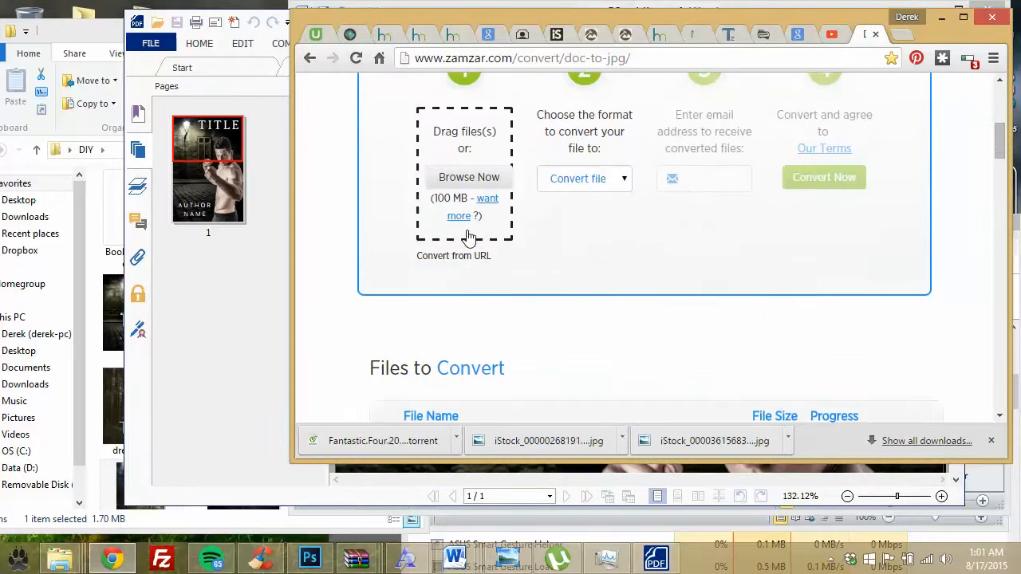
pyautogui.scroll(-2, 469, 237)
pyautogui.scroll(-1, 590, 244)
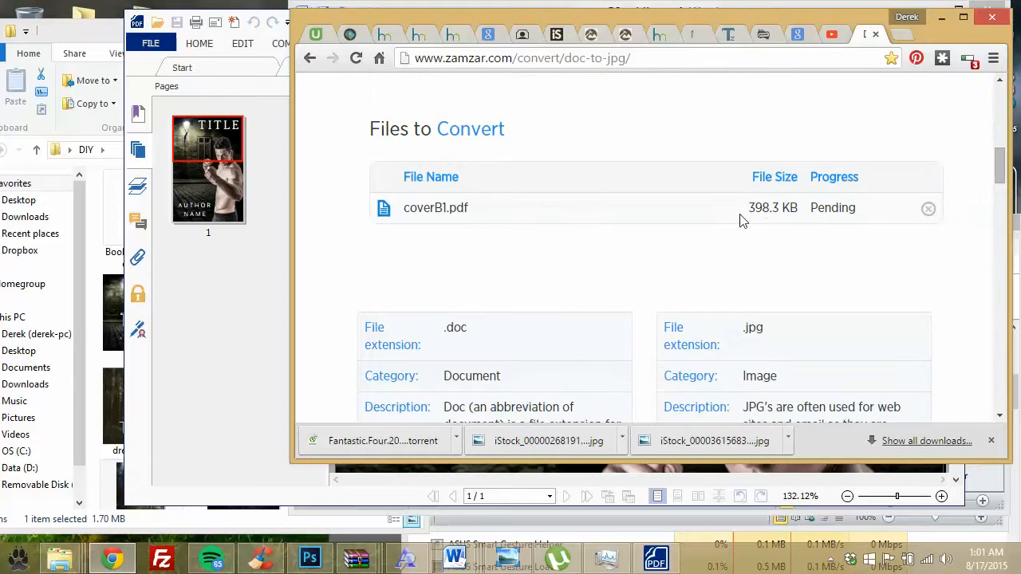
pyautogui.scroll(1, 470, 231)
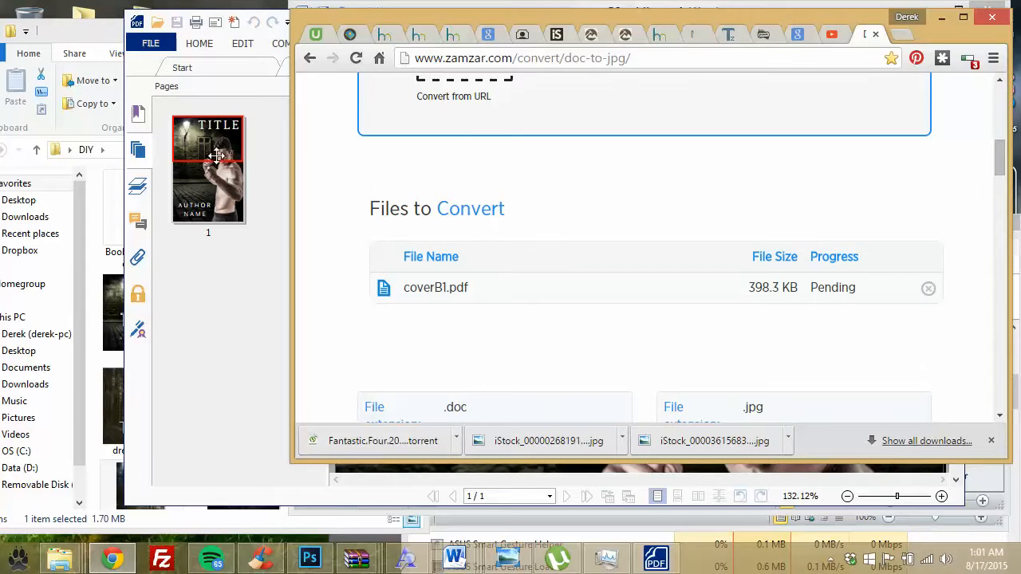
pyautogui.click(268, 111)
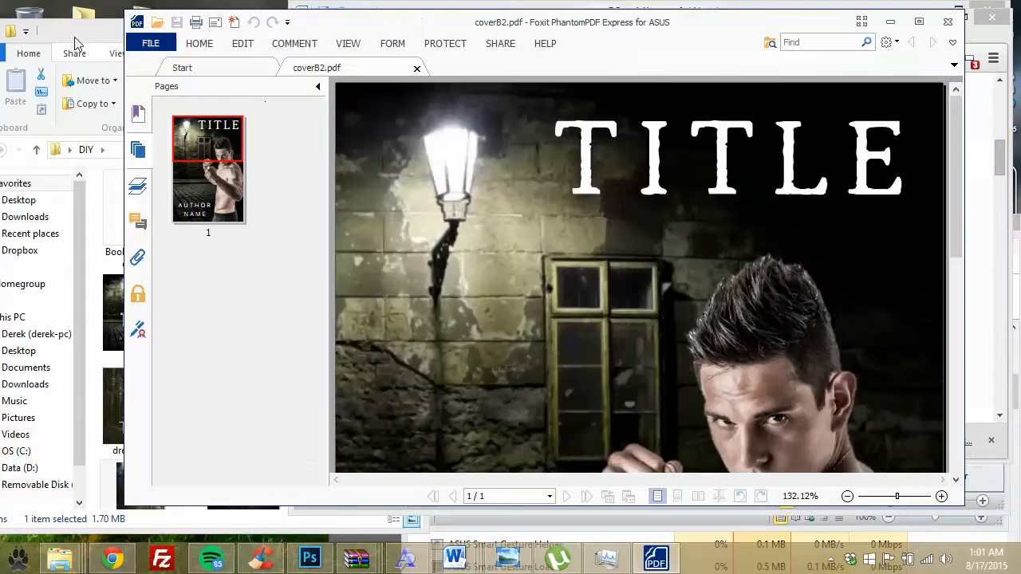
# Step: Bring the coverB2 Word document back to the front via the taskbar previews
pyautogui.click(73, 36)
pyautogui.click(605, 169)
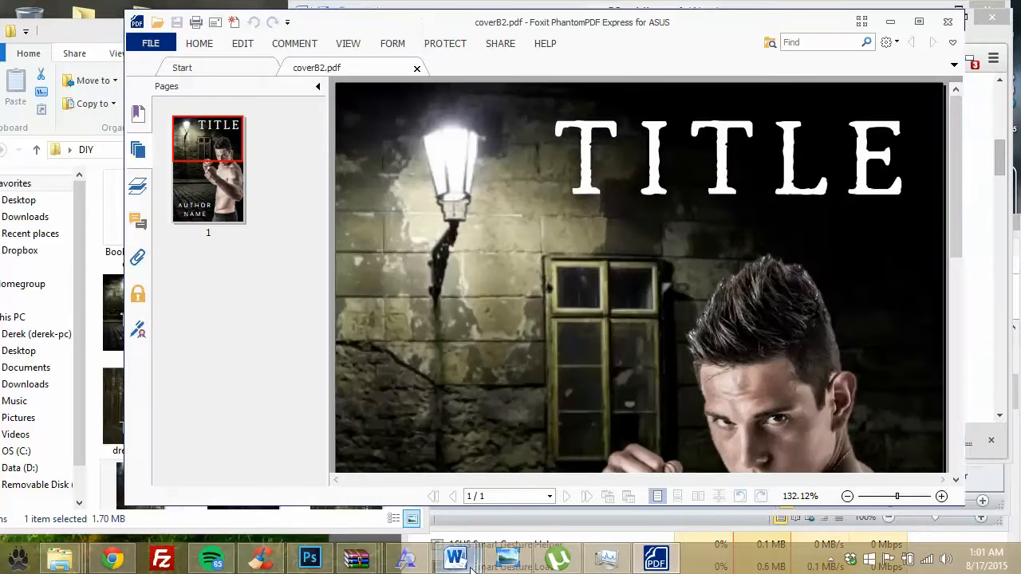
pyautogui.moveTo(459, 552)
pyautogui.click(447, 500)
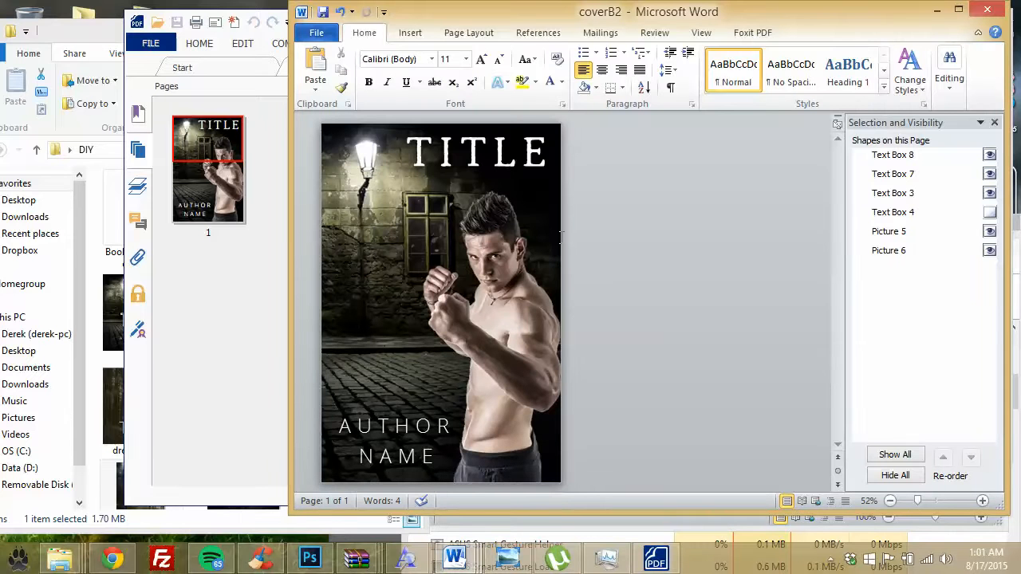
# Step: Scroll through the cover files in the DIY folder, then minimize Word to reveal the coverB2 PDF
pyautogui.click(116, 42)
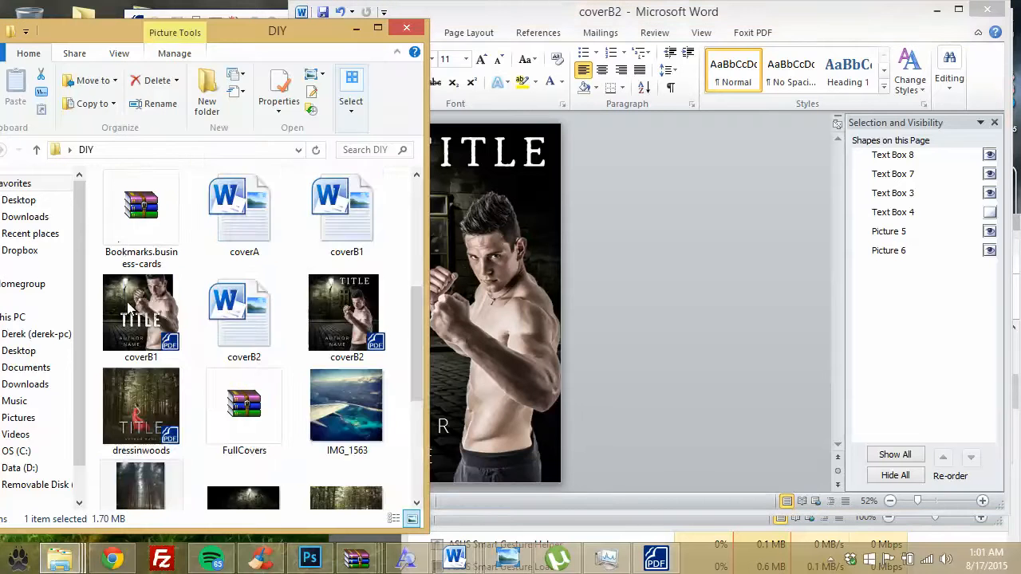
pyautogui.scroll(-3, 255, 380)
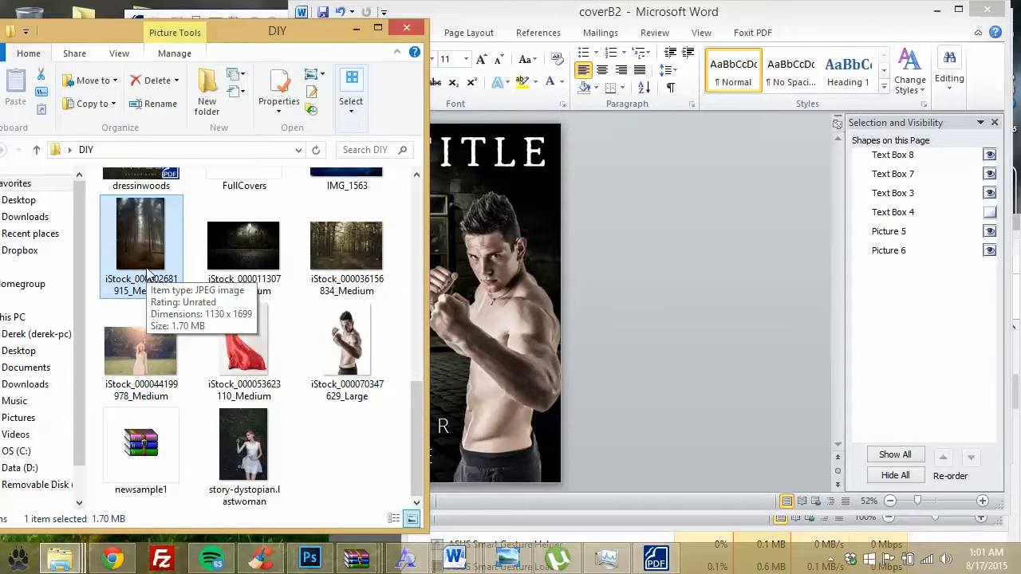
pyautogui.scroll(2, 240, 271)
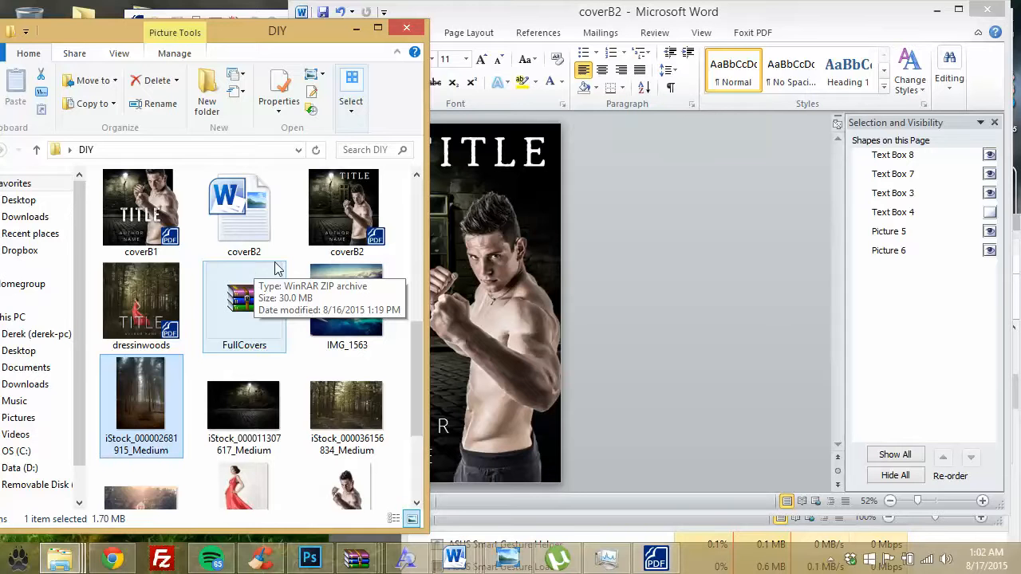
pyautogui.click(693, 302)
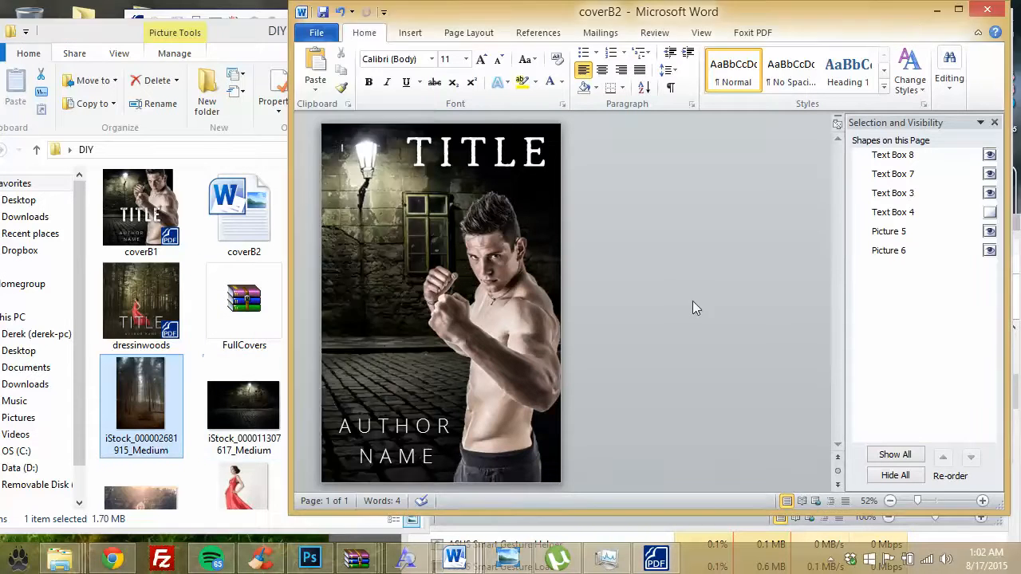
pyautogui.click(935, 10)
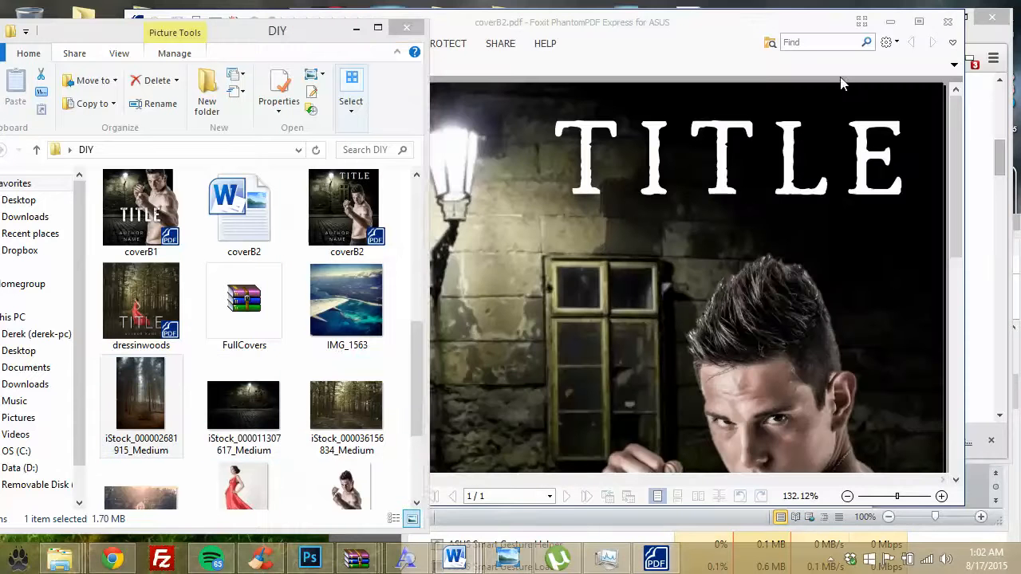
# Step: On the Zamzar page, set the output format for coverB1.pdf to jpg
pyautogui.click(113, 558)
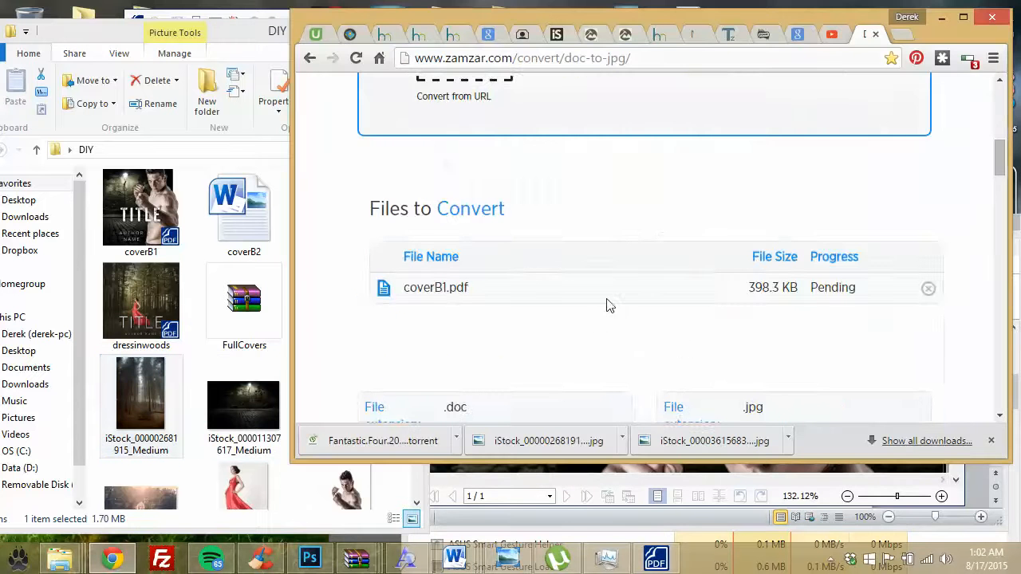
pyautogui.scroll(3, 697, 298)
pyautogui.scroll(-3, 690, 306)
pyautogui.scroll(3, 654, 301)
pyautogui.click(624, 262)
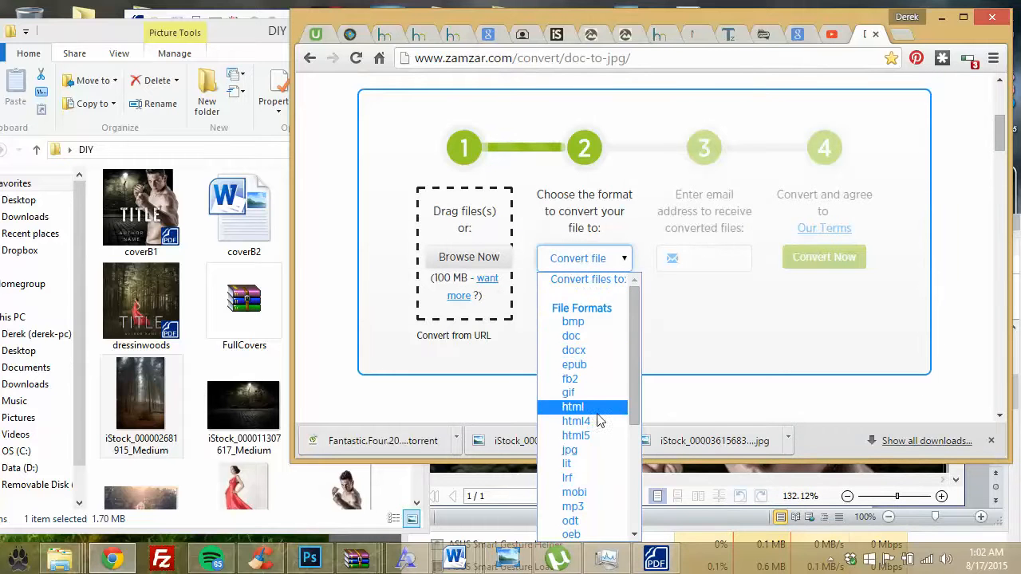
pyautogui.scroll(-5, 590, 501)
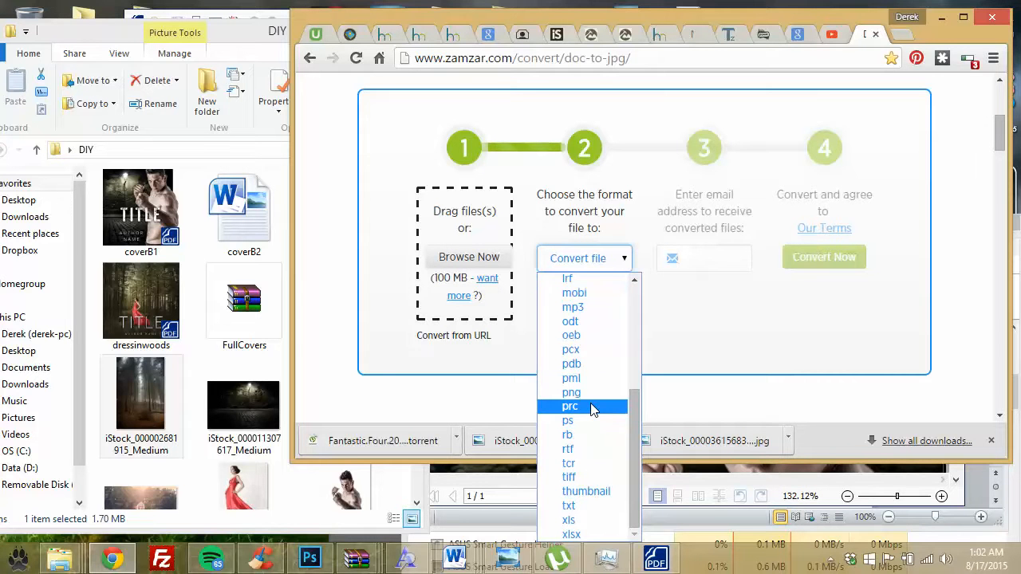
pyautogui.scroll(4, 591, 408)
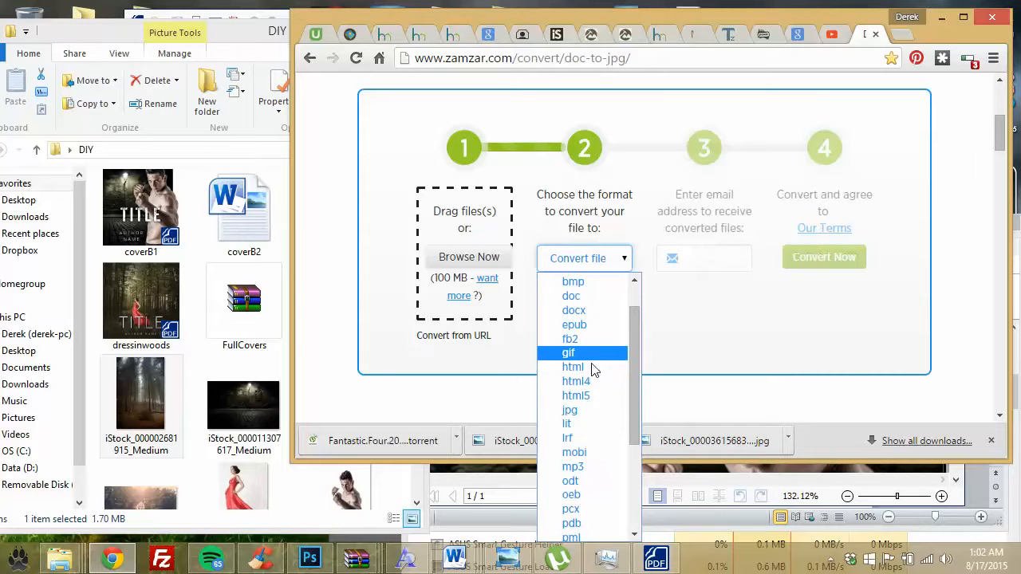
pyautogui.click(574, 410)
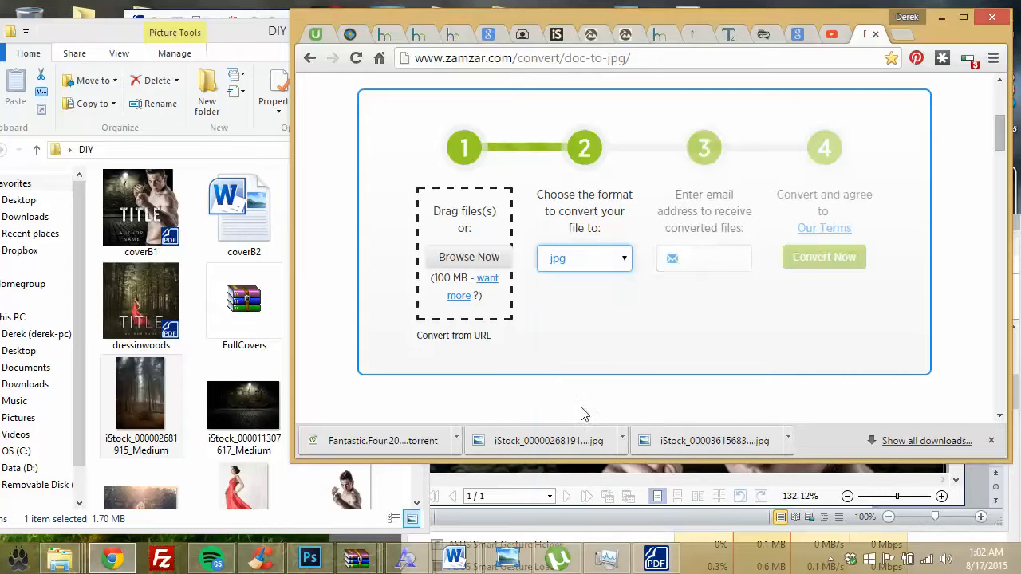
# Step: Enter the user's e-mail address for the results and start the conversion
pyautogui.click(724, 261)
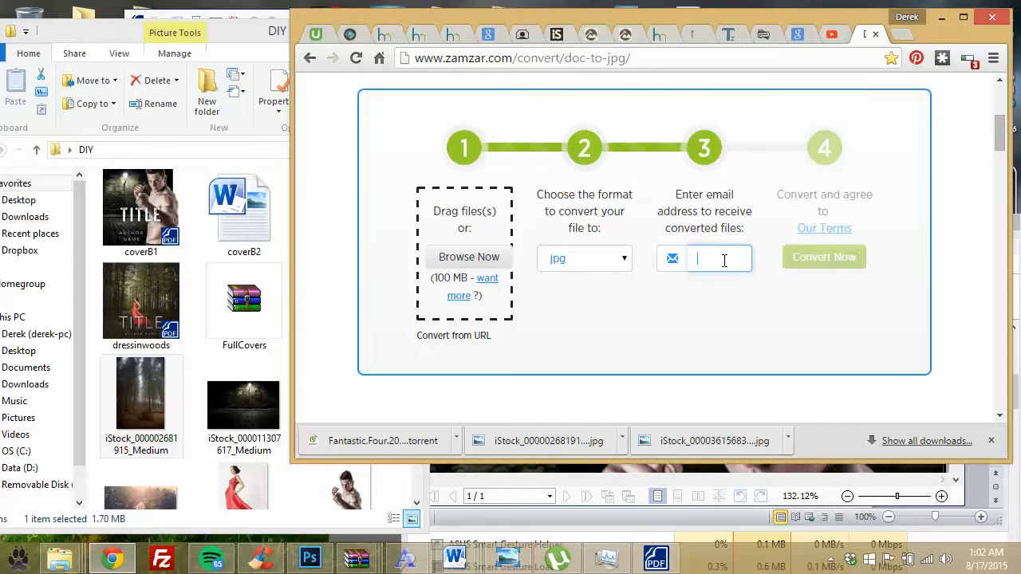
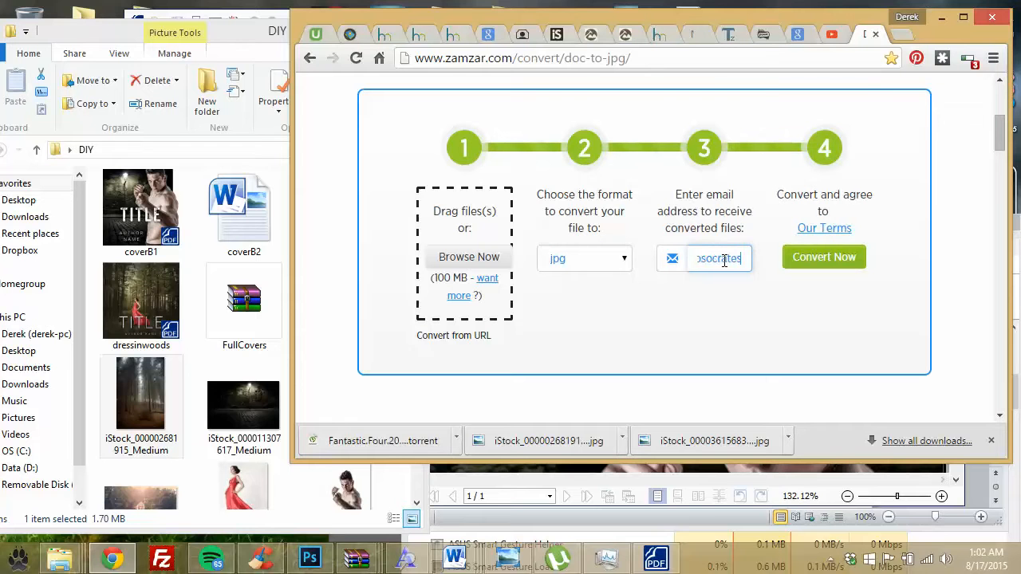
pyautogui.click(854, 269)
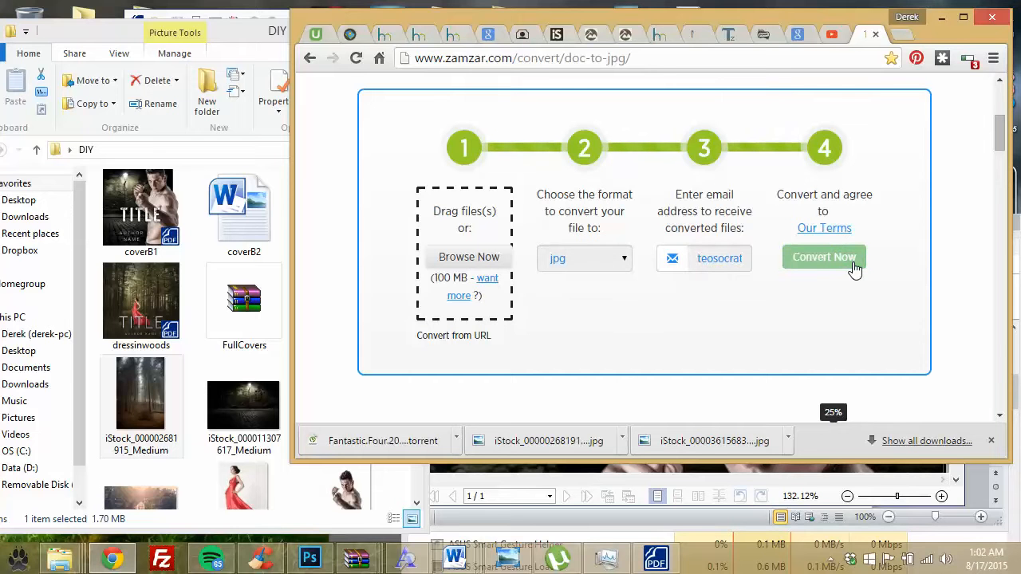
# Step: Minimize Chrome and bring the coverB2 PDF in Foxit PhantomPDF to the front
pyautogui.scroll(-2, 854, 269)
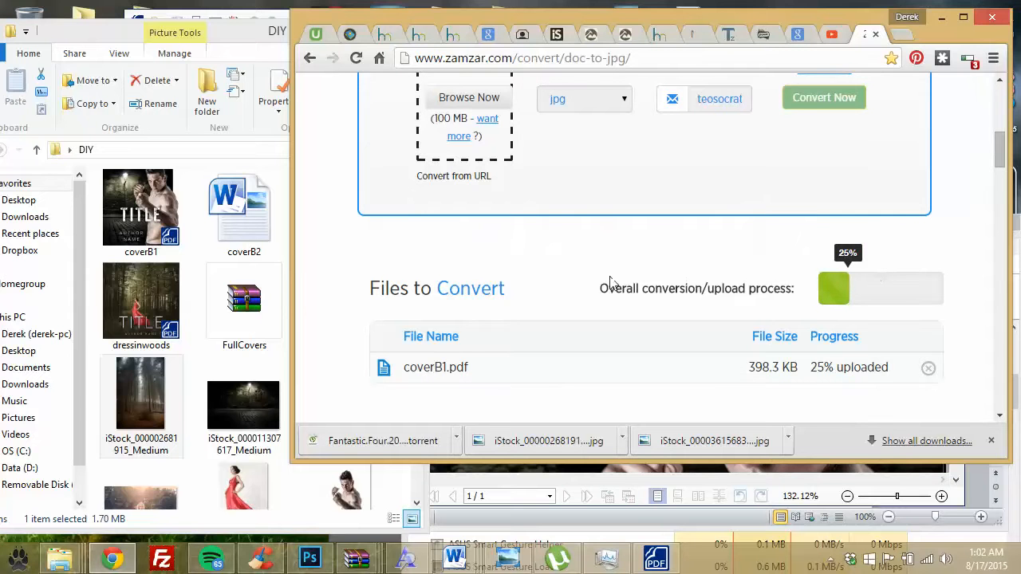
pyautogui.click(944, 19)
pyautogui.click(659, 59)
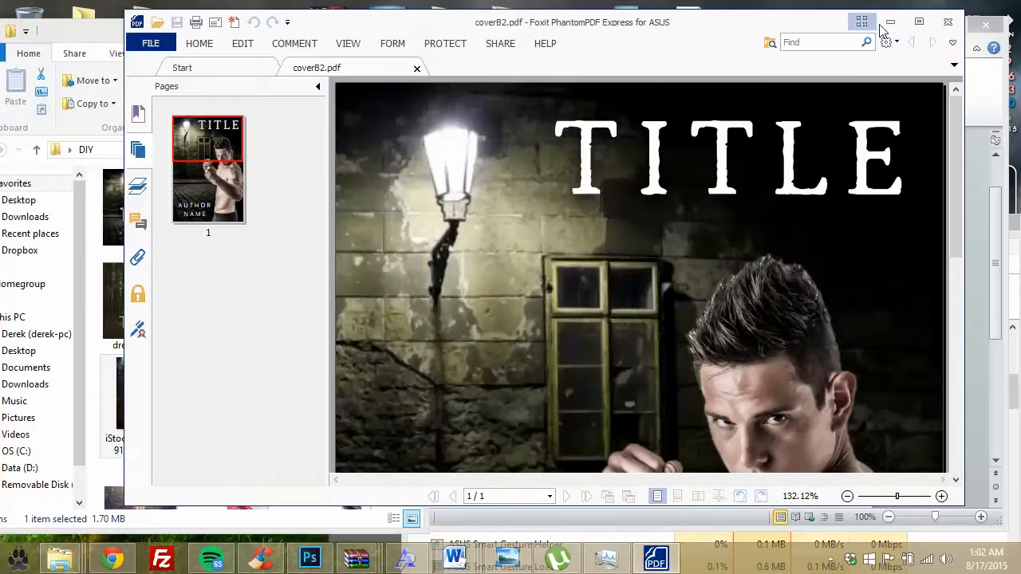
# Step: Minimize Foxit PhantomPDF and switch to the blank Word document Document2
pyautogui.click(889, 22)
pyautogui.click(630, 190)
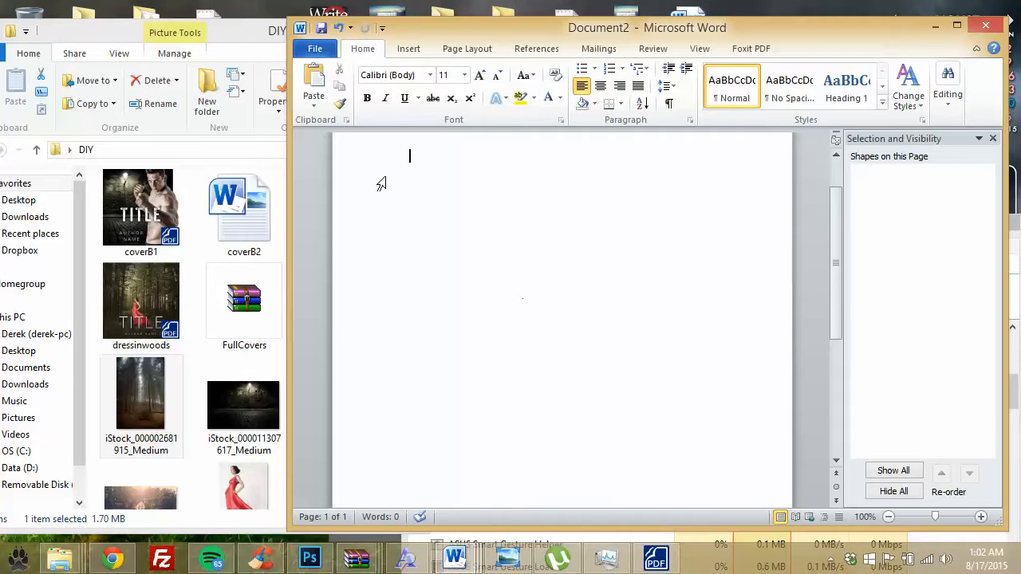
pyautogui.scroll(-3, 639, 318)
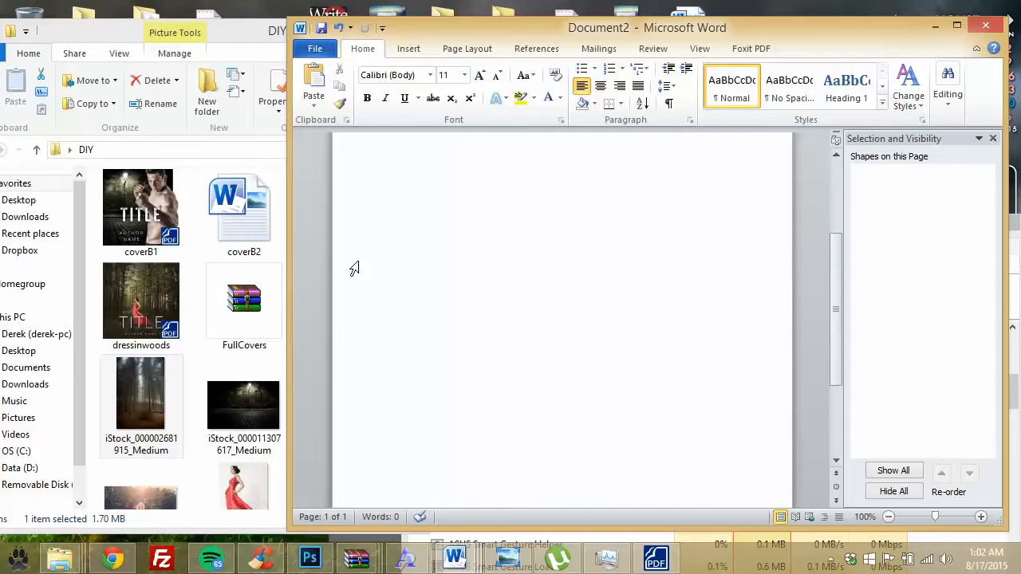